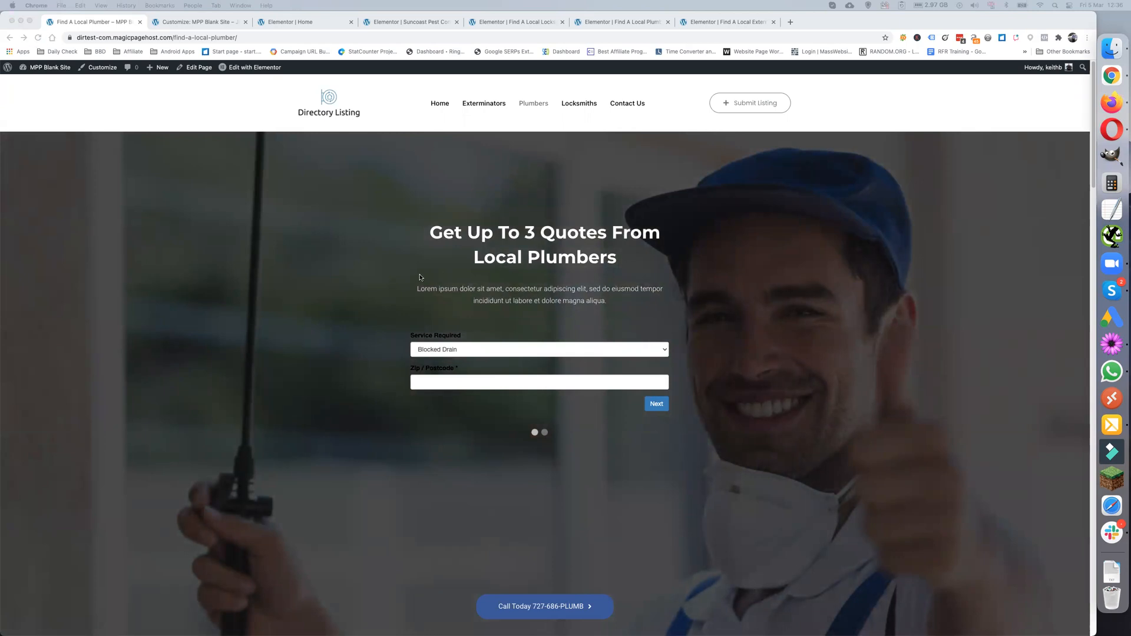
- Scroll the Find A Local Plumber page down to the Largo listing and back to the top
scroll(418, 277, down, 5)
scroll(416, 278, down, 6)
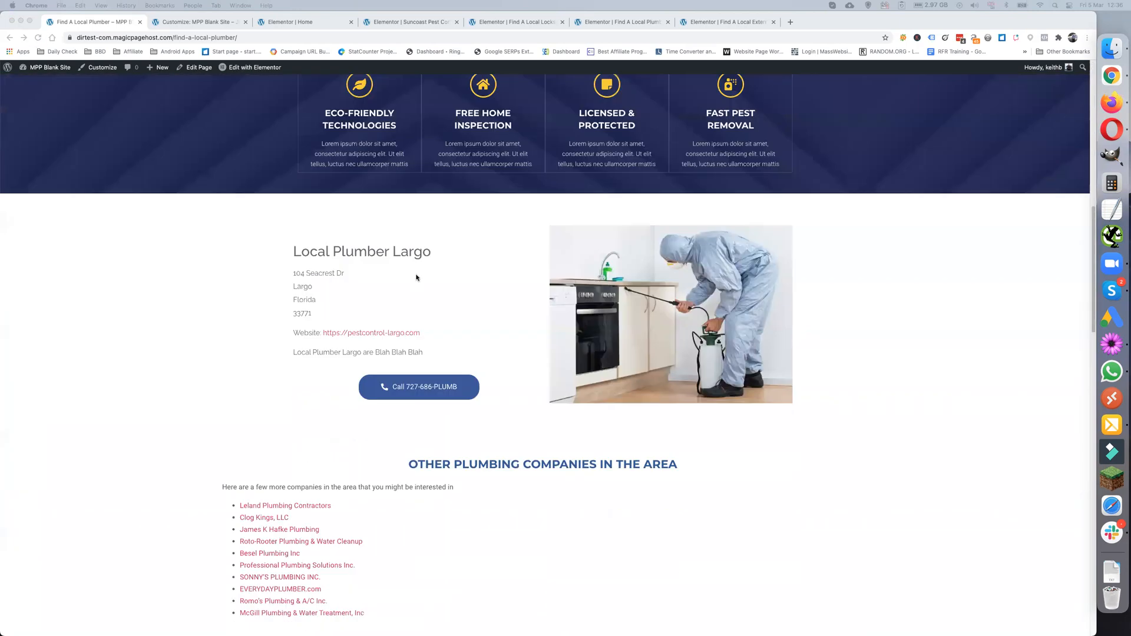
scroll(416, 278, up, 7)
scroll(416, 278, up, 4)
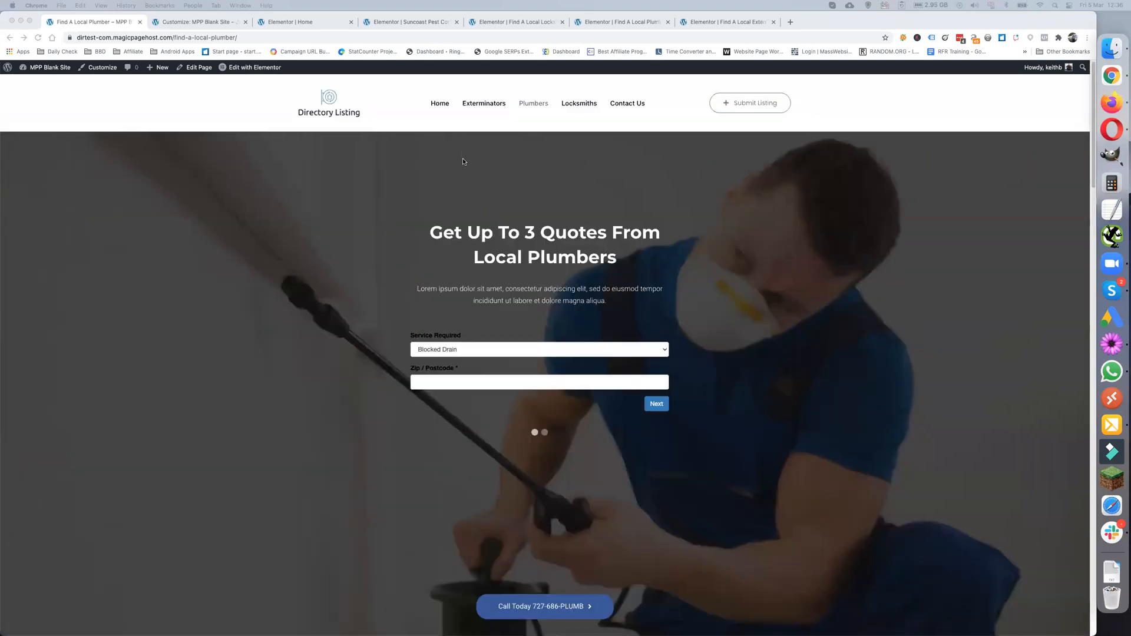
- Open Home and scroll to the Featured Industry - Pest Control section with the Lealman listing
click(440, 104)
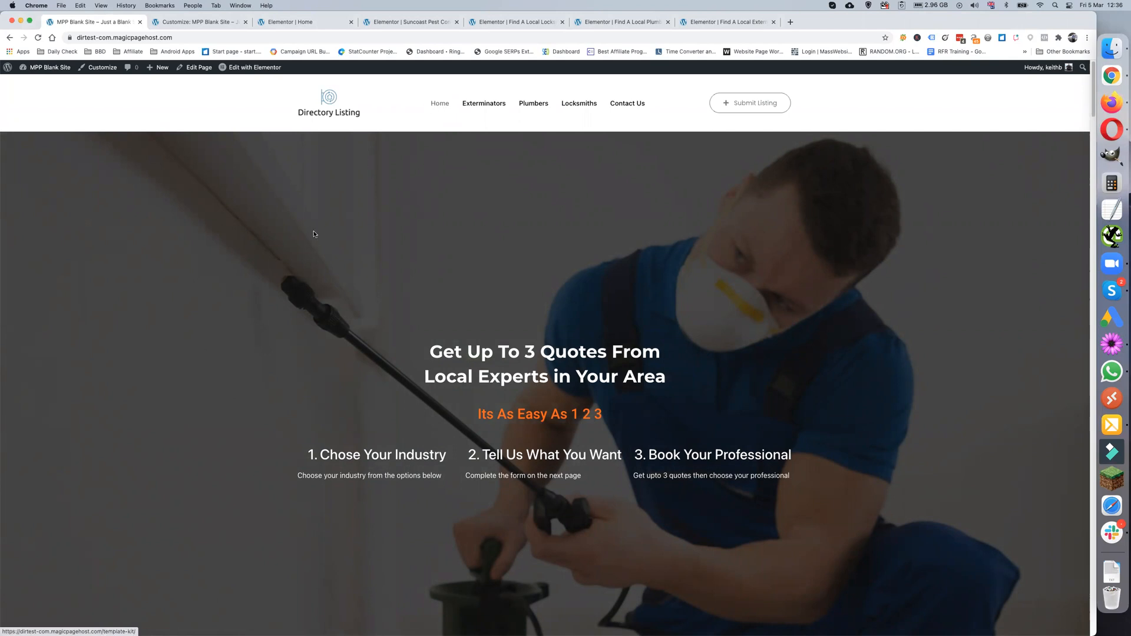
scroll(307, 255, down, 1)
scroll(371, 271, down, 2)
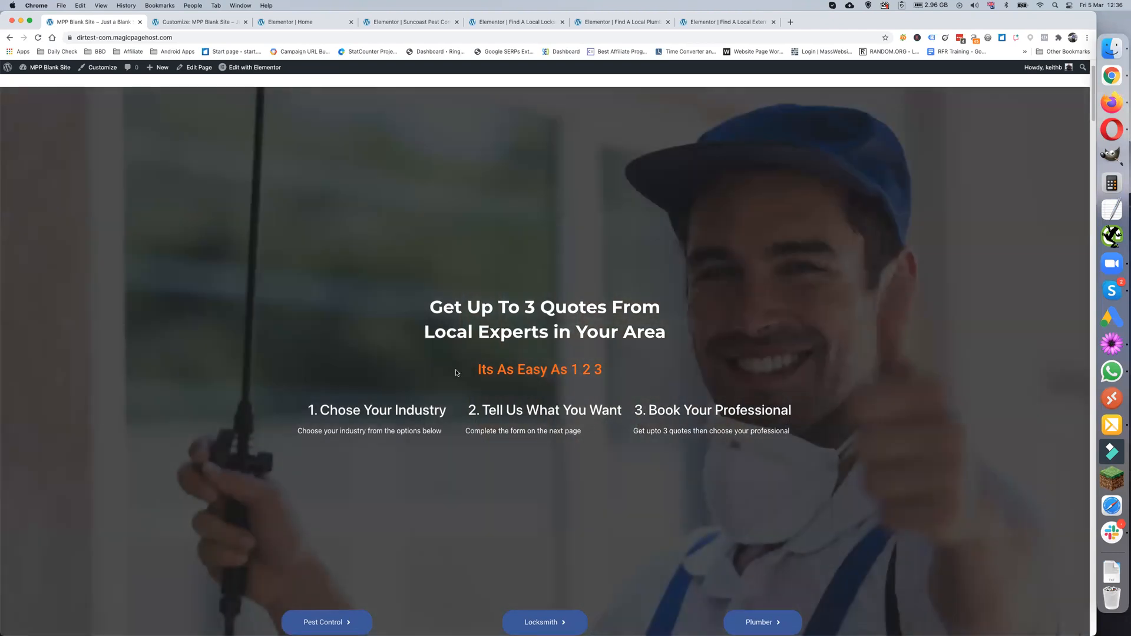
scroll(589, 363, down, 5)
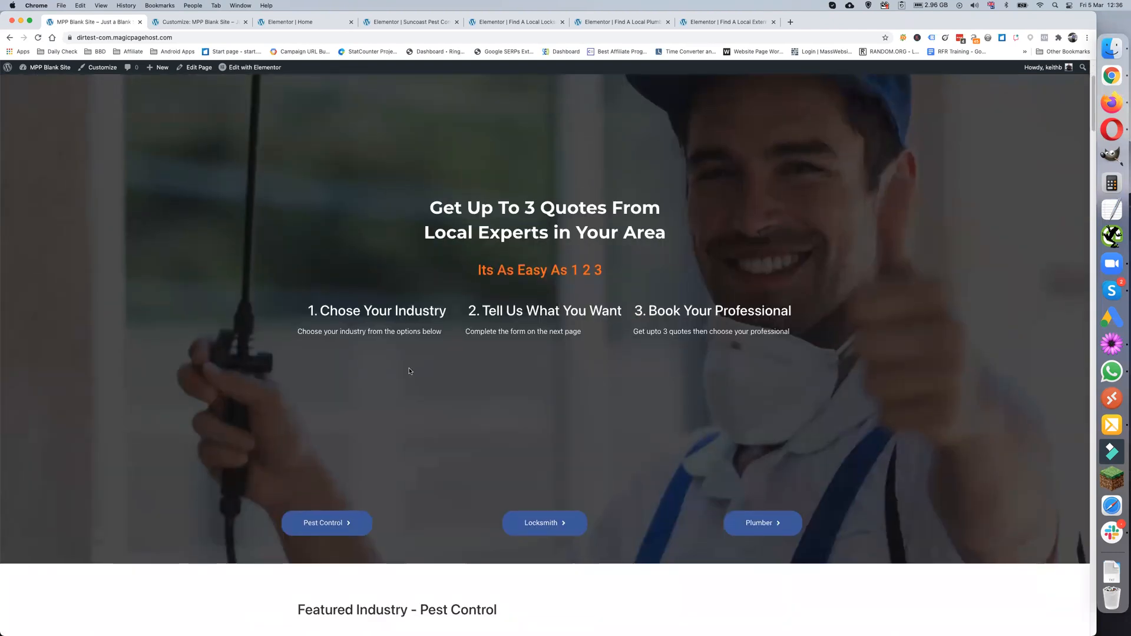
scroll(380, 310, up, 5)
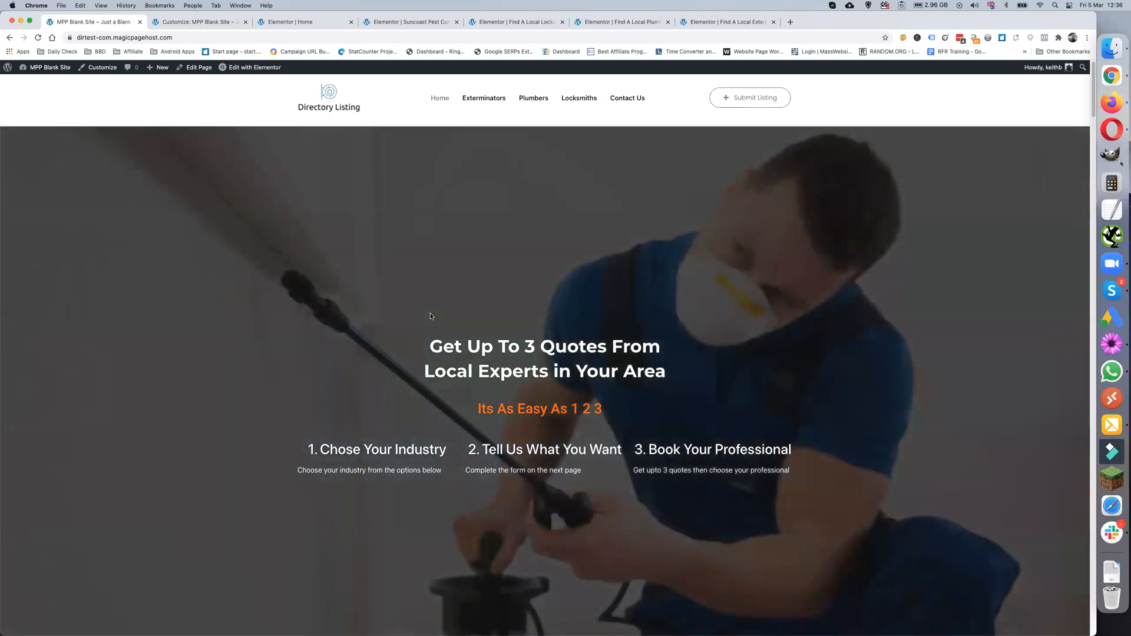
scroll(397, 340, down, 2)
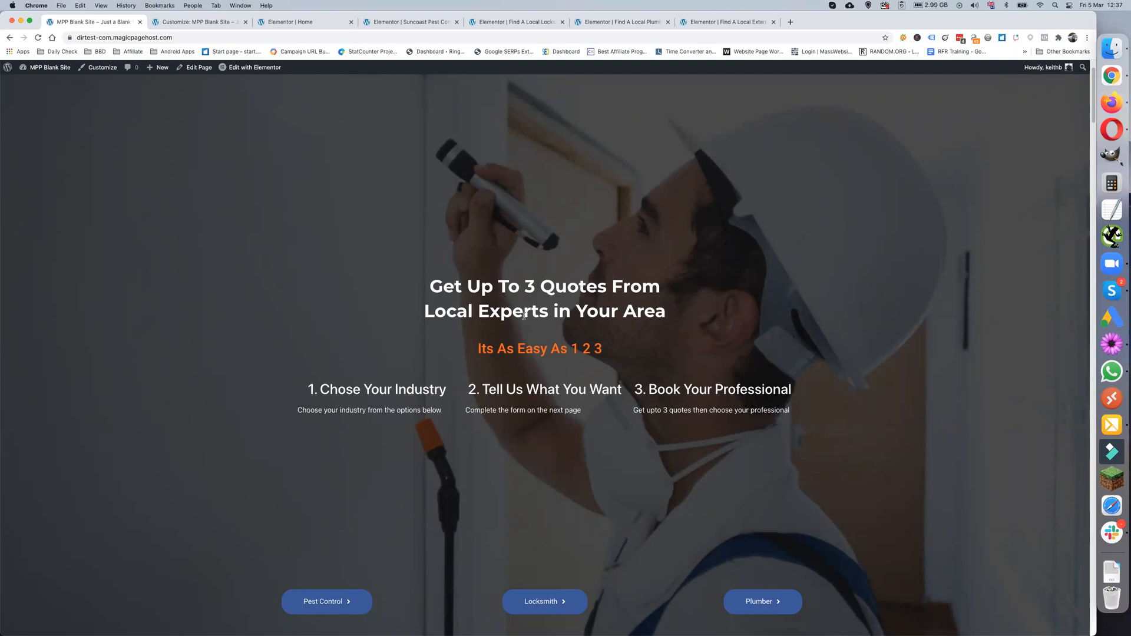
scroll(523, 316, down, 1)
scroll(524, 316, down, 1)
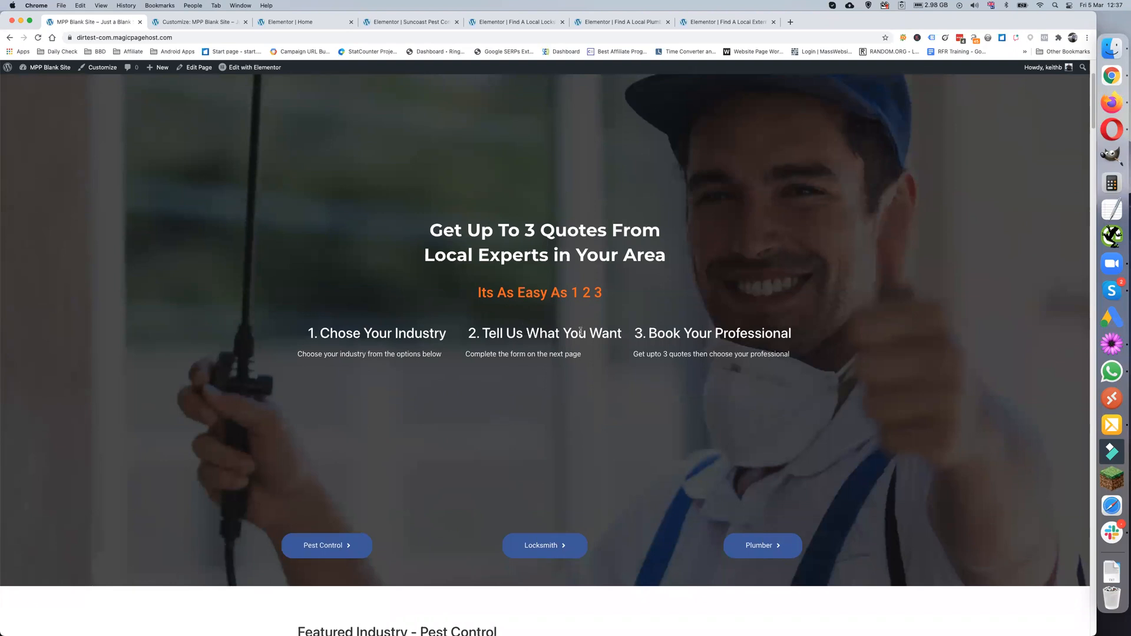
scroll(733, 333, down, 2)
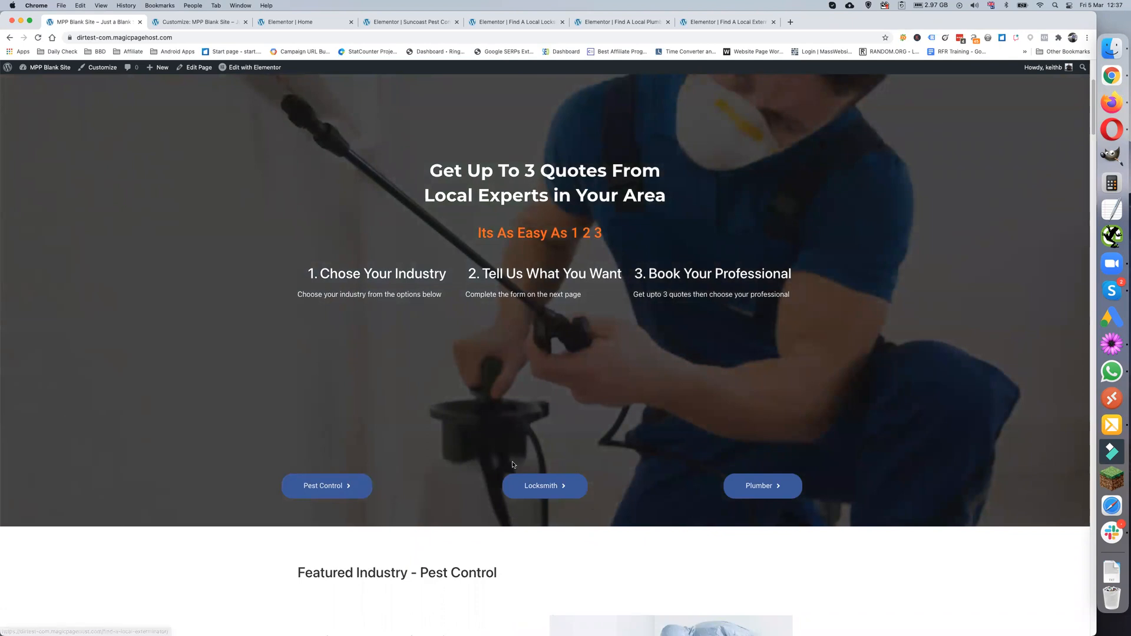
scroll(480, 458, down, 5)
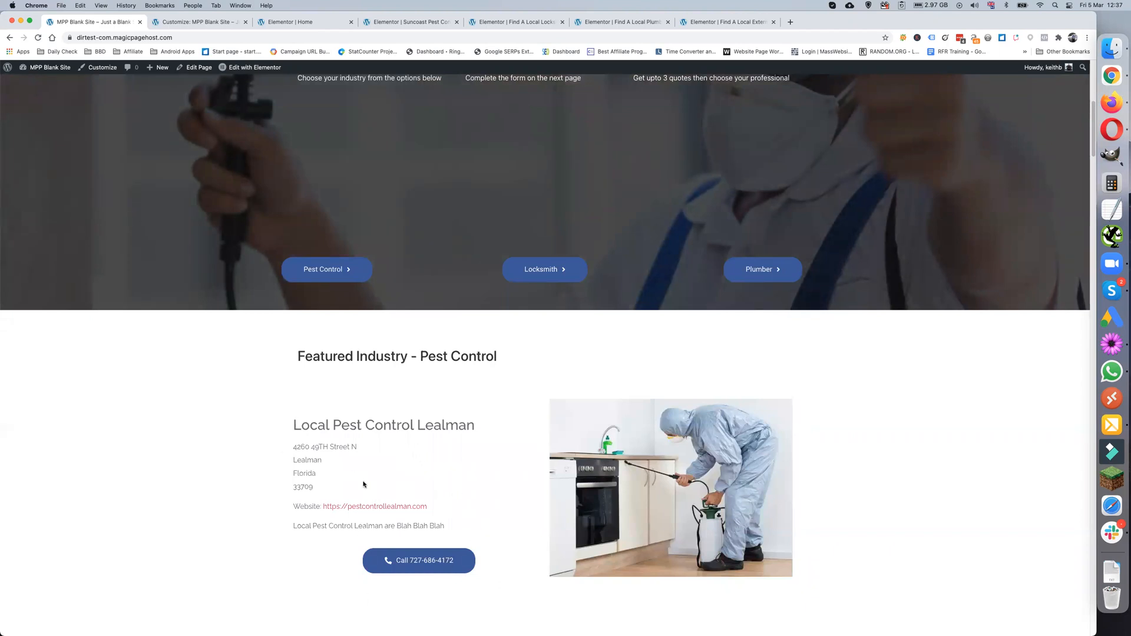
scroll(266, 558, down, 1)
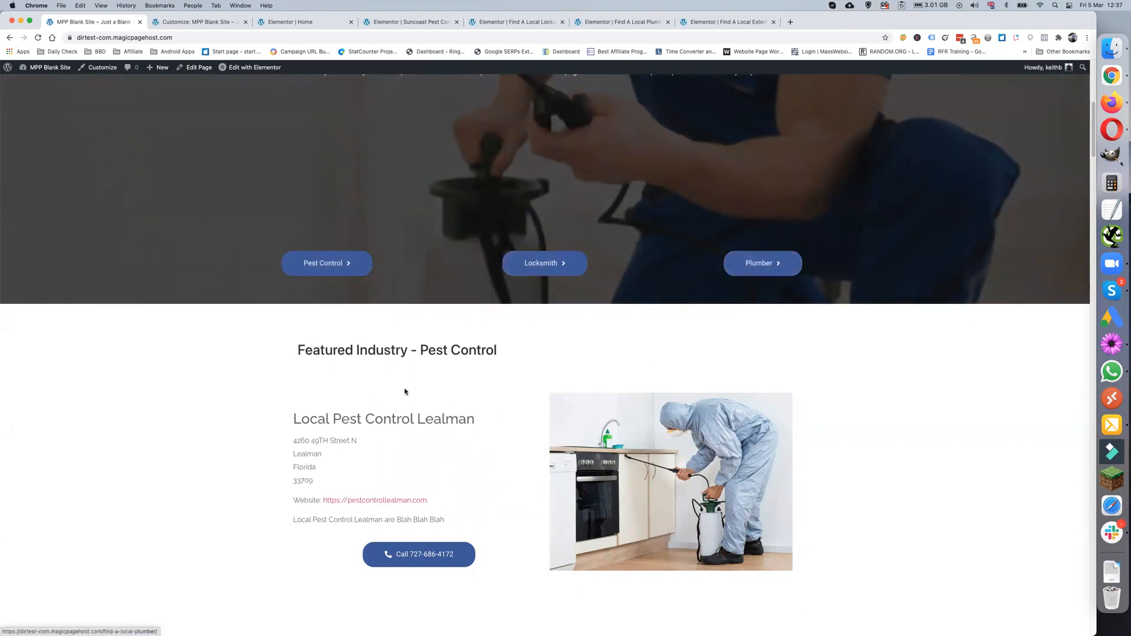
scroll(416, 455, down, 1)
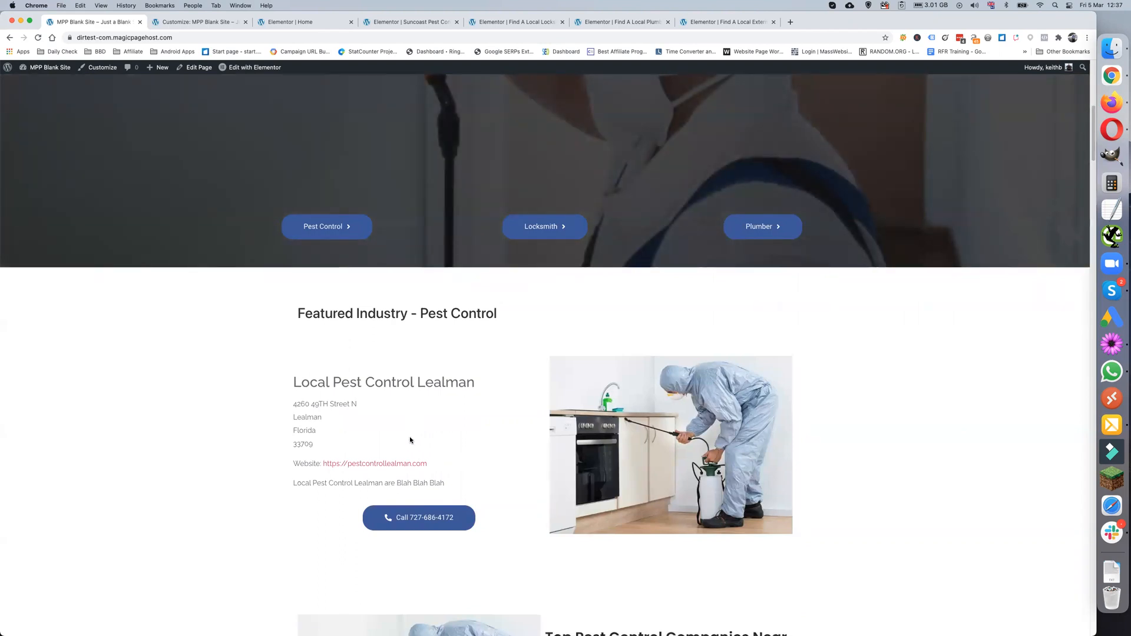
click(37, 39)
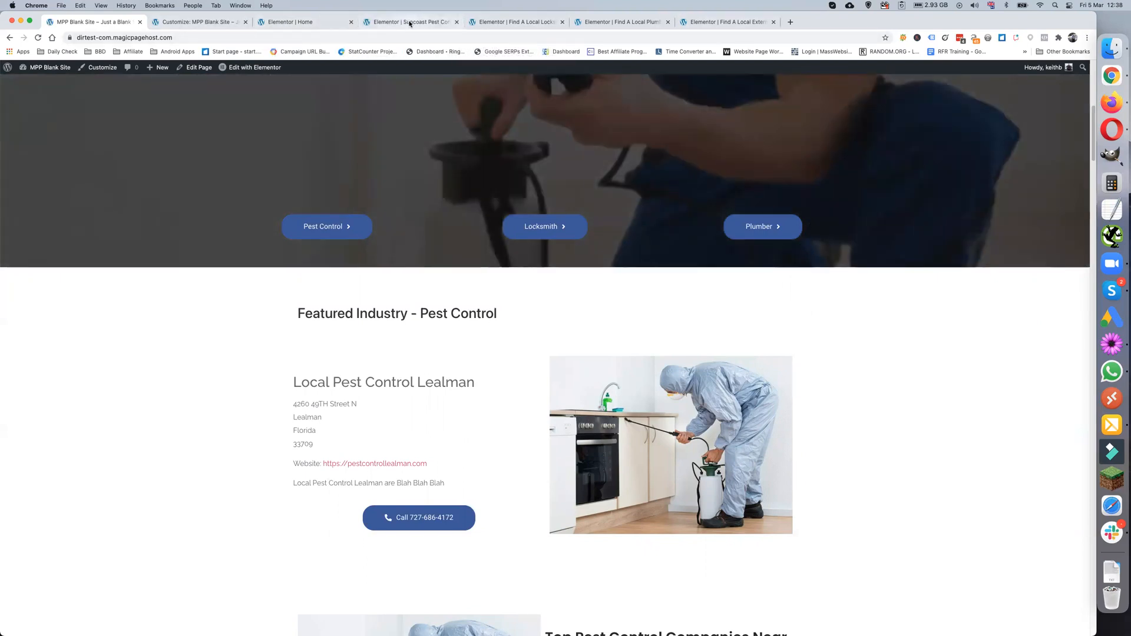
- Exit the pest control page's Elementor editor to the WordPress dashboard
click(409, 24)
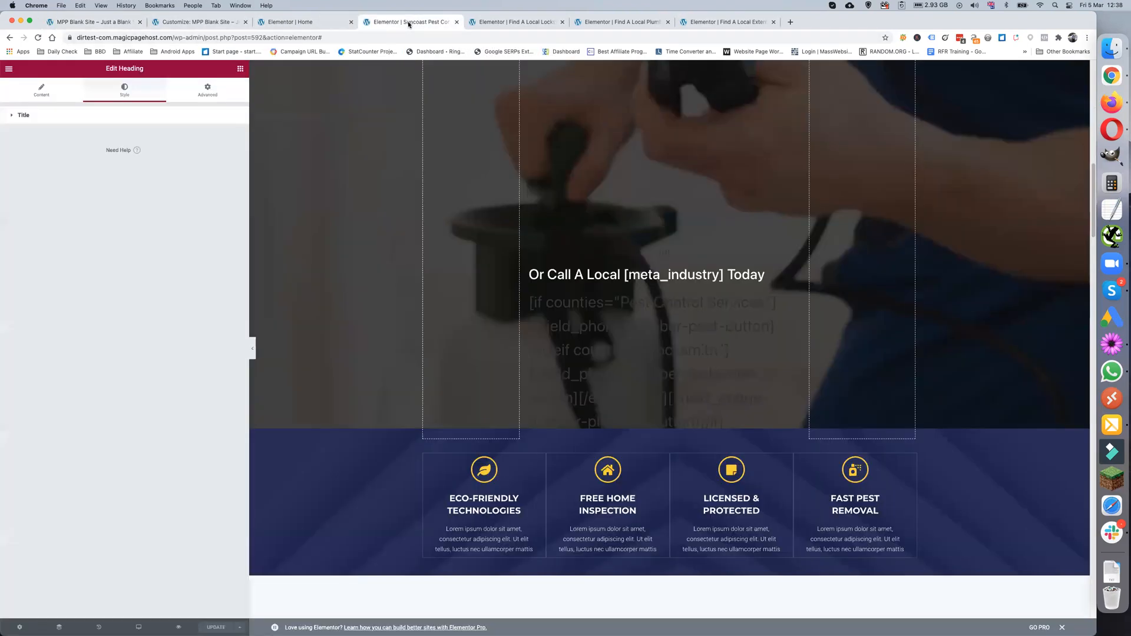
click(10, 69)
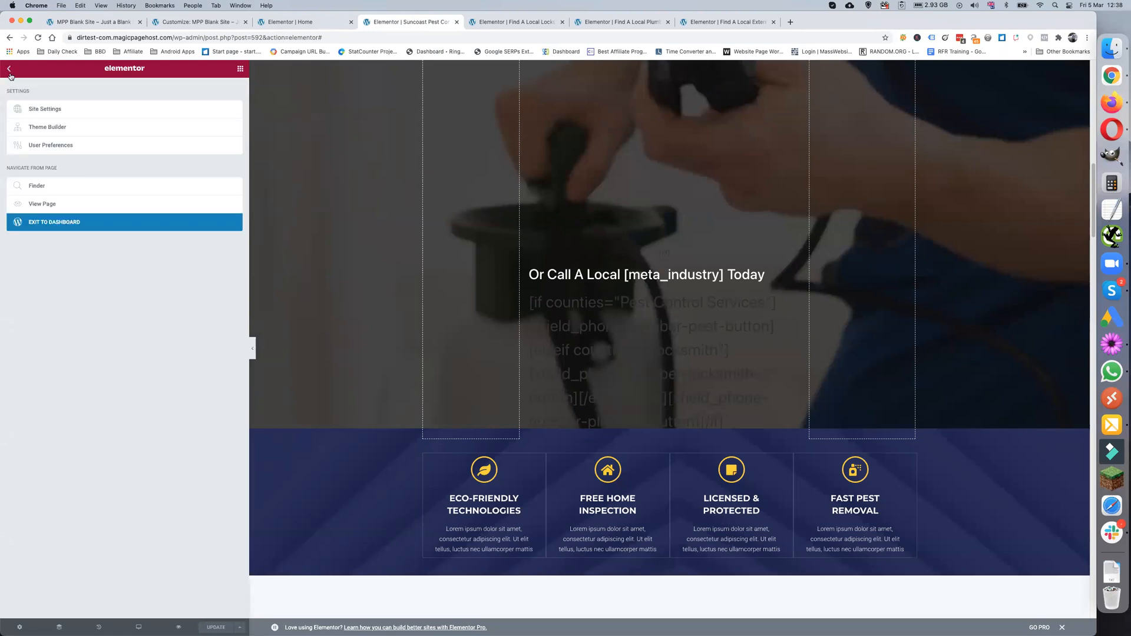
click(71, 223)
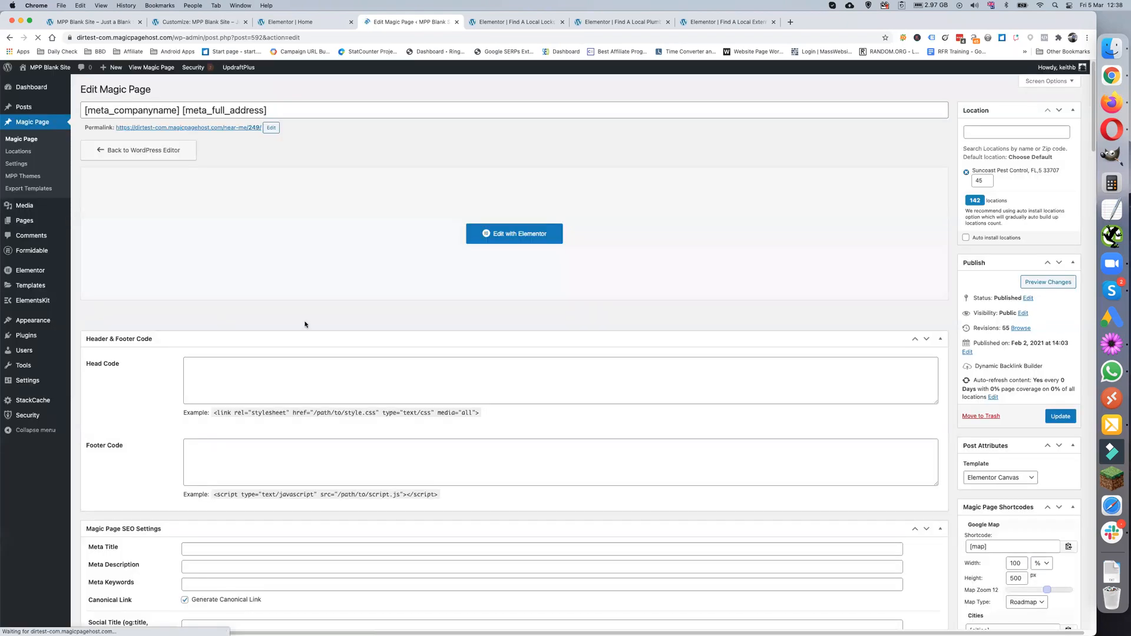
- Delete the spintax cache in Magic Page > Settings and return to the home page tab
click(22, 166)
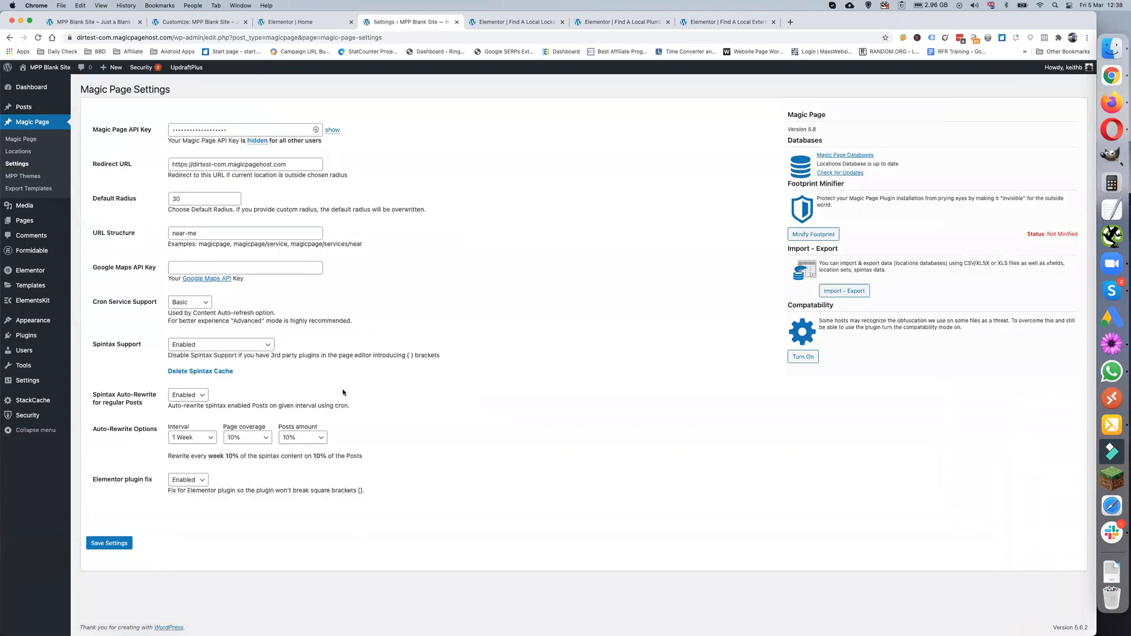
click(200, 372)
click(627, 87)
click(95, 22)
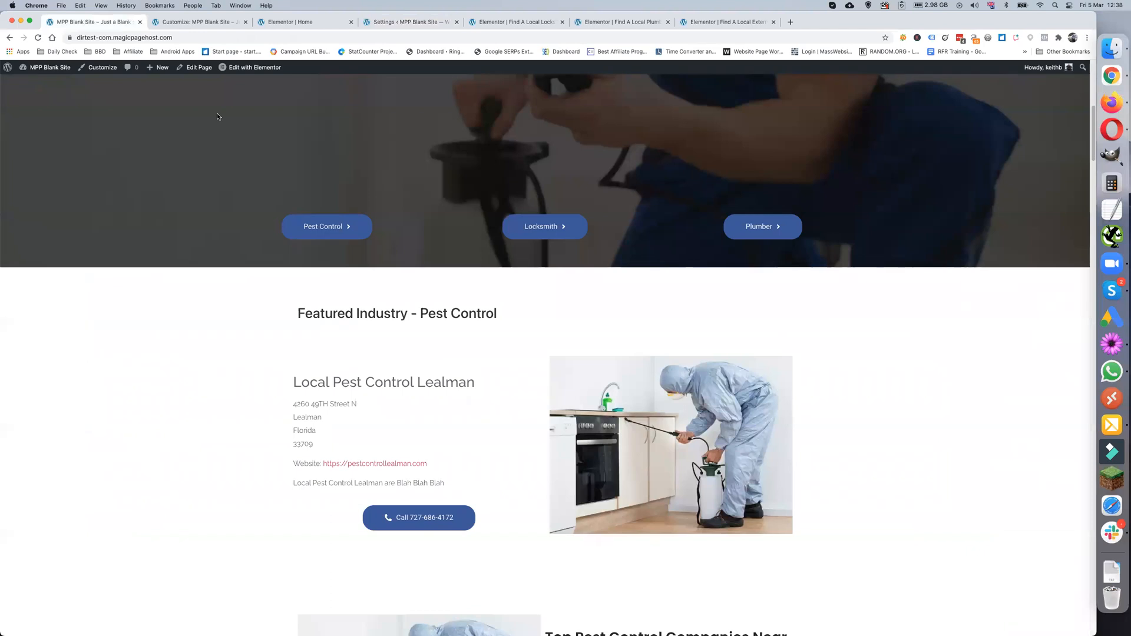
click(38, 39)
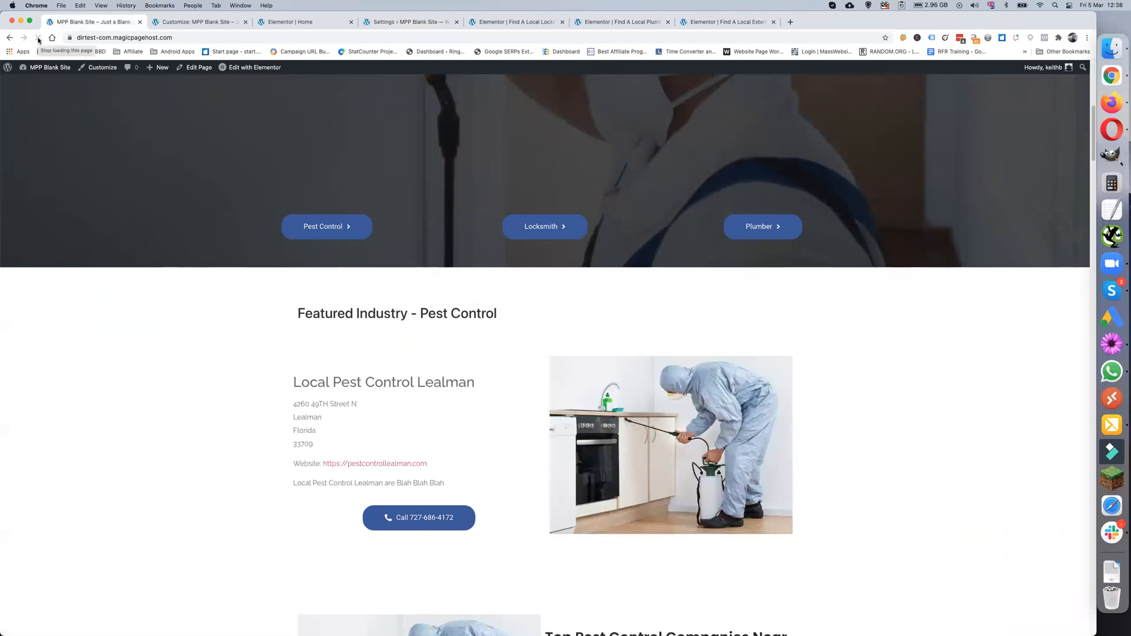
click(38, 39)
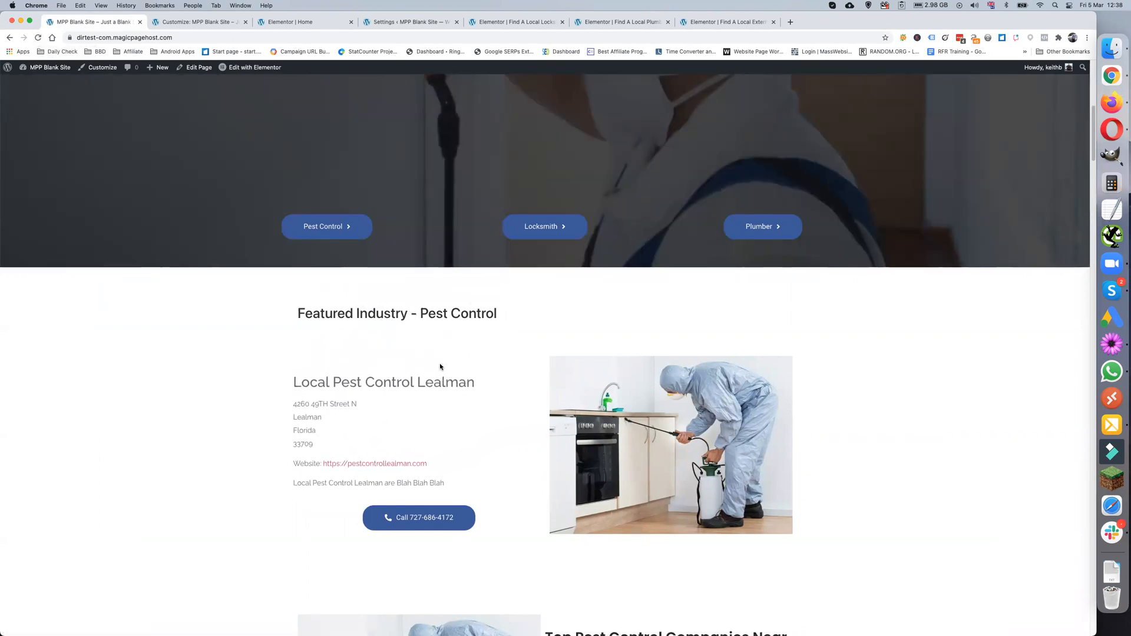
scroll(612, 441, down, 2)
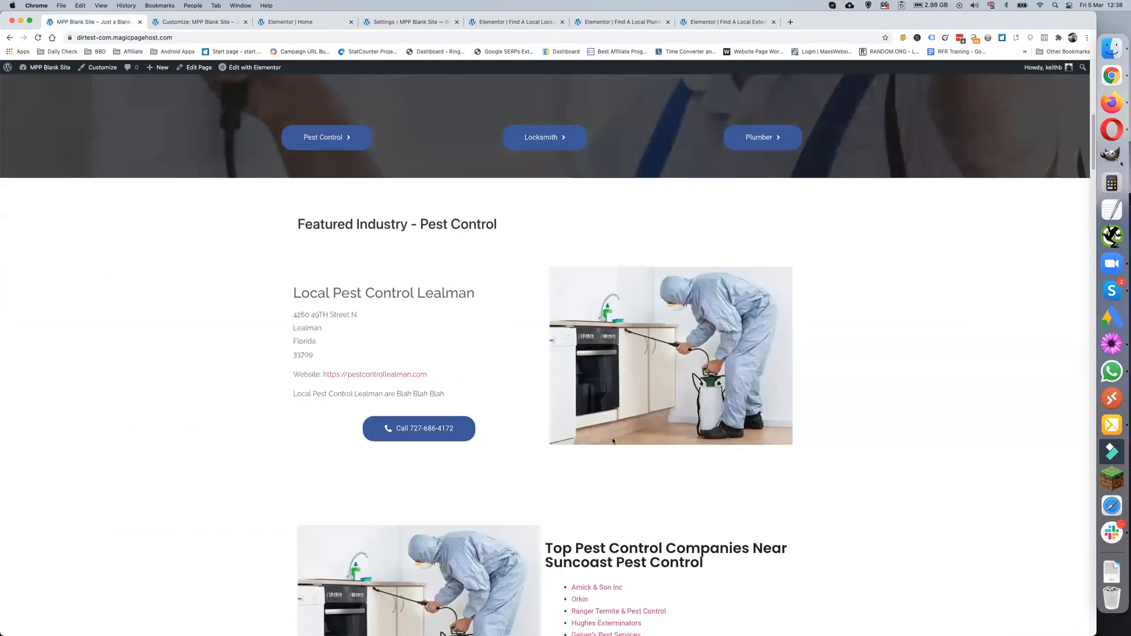
scroll(562, 419, up, 5)
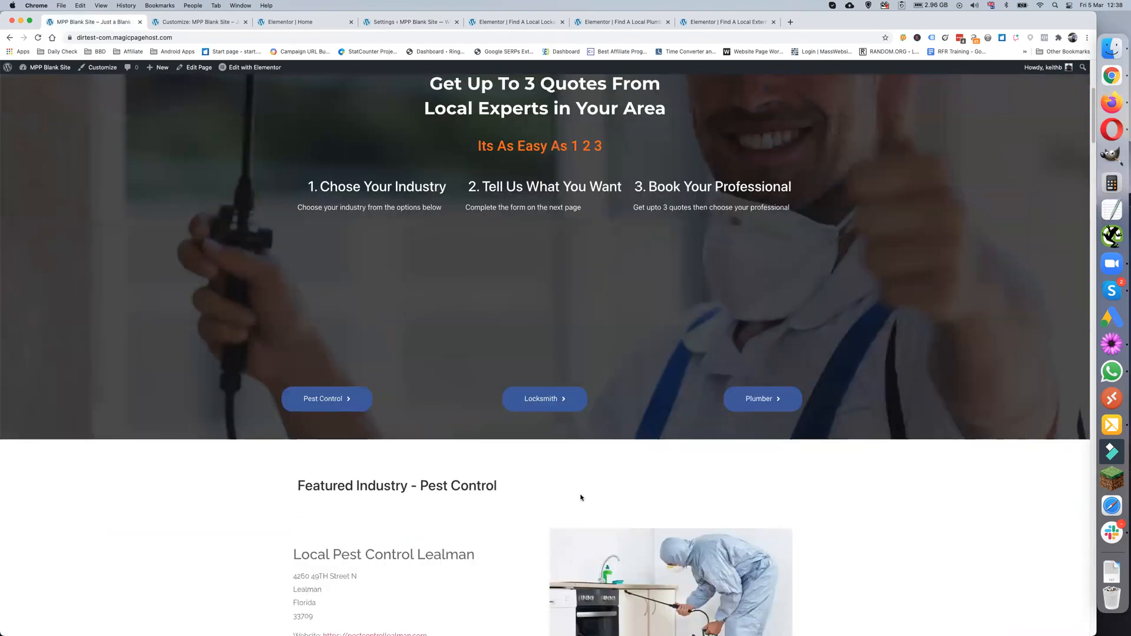
scroll(469, 512, down, 1)
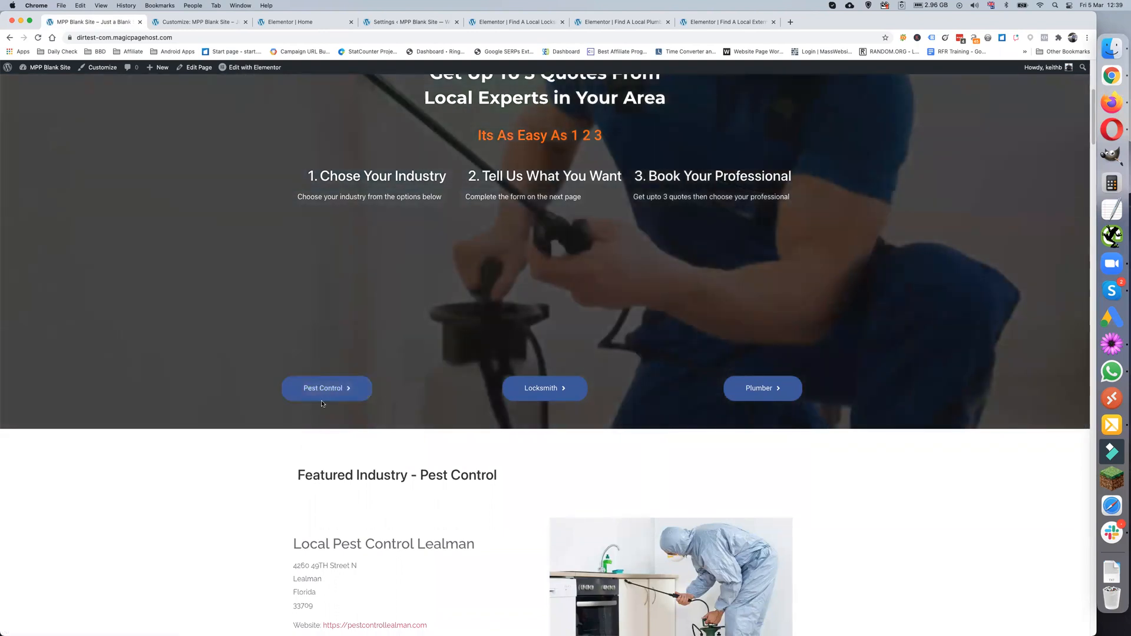
click(323, 395)
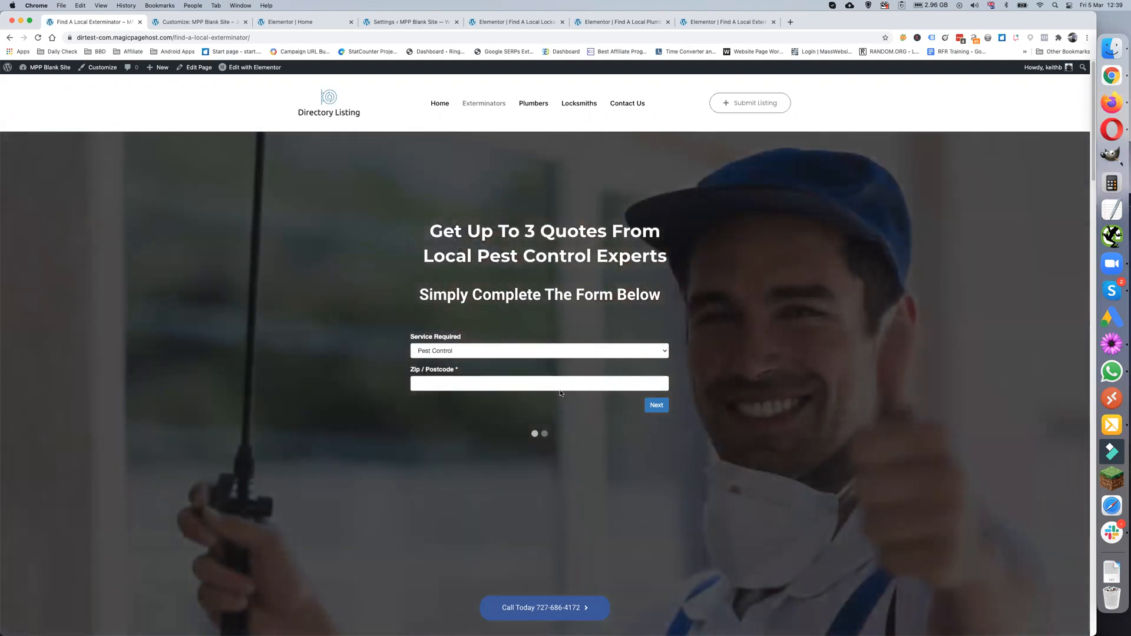
scroll(519, 390, down, 2)
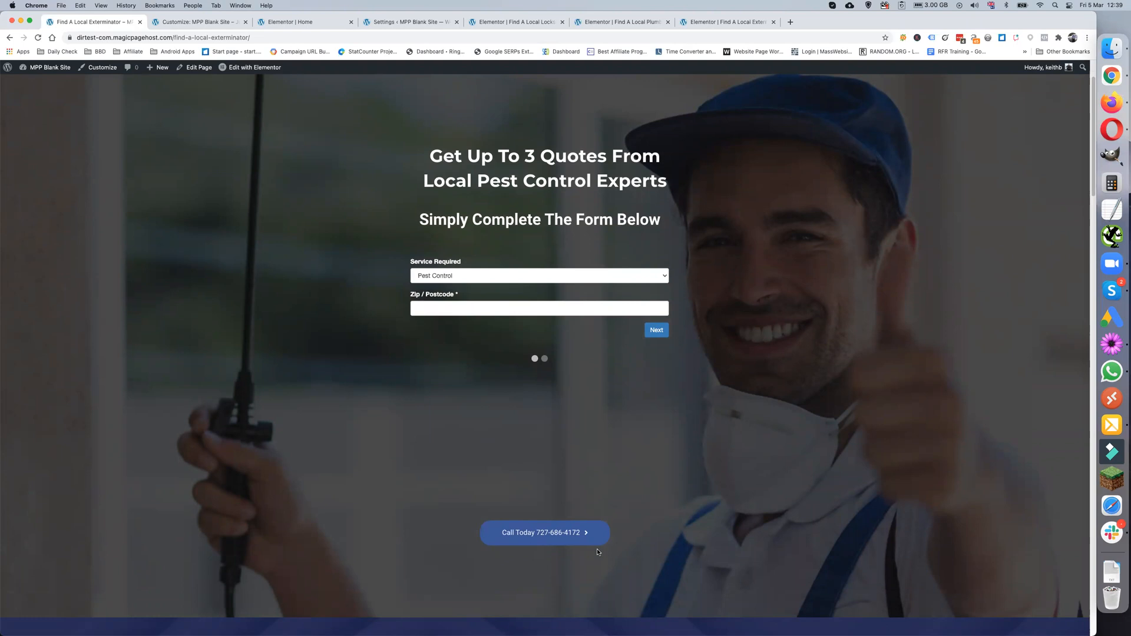
scroll(593, 548, down, 2)
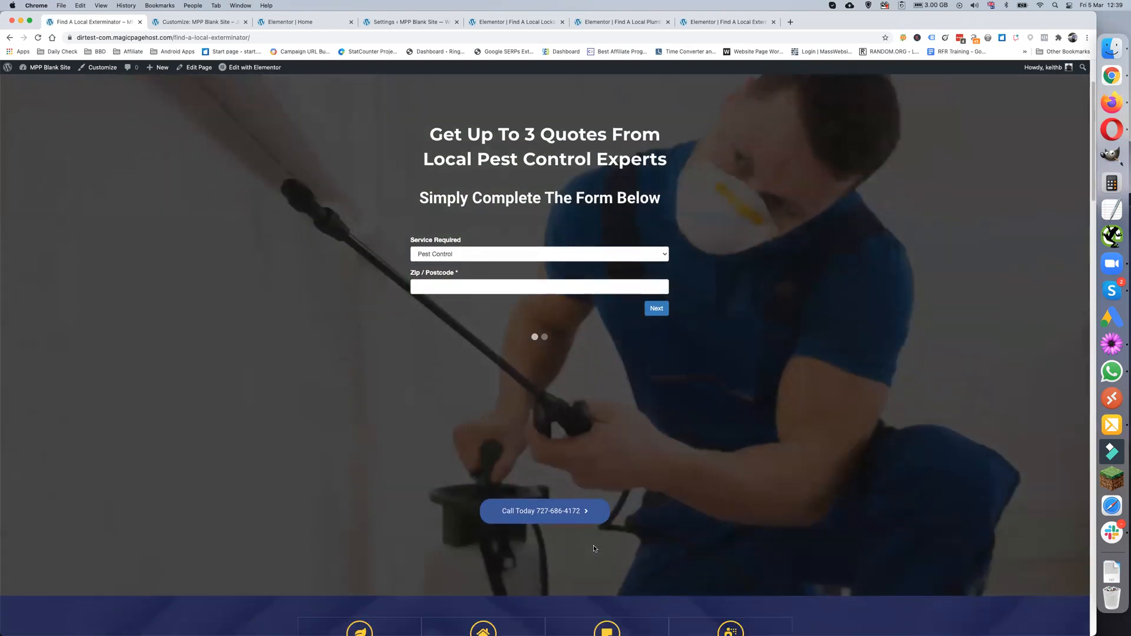
scroll(593, 548, down, 2)
scroll(648, 471, up, 5)
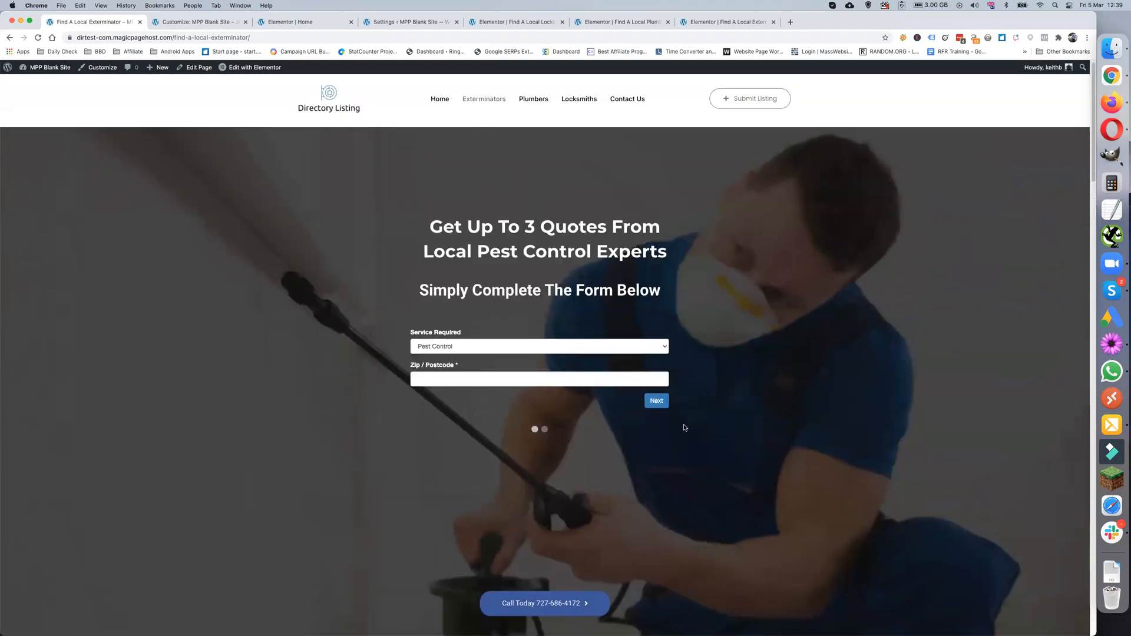
scroll(670, 446, down, 10)
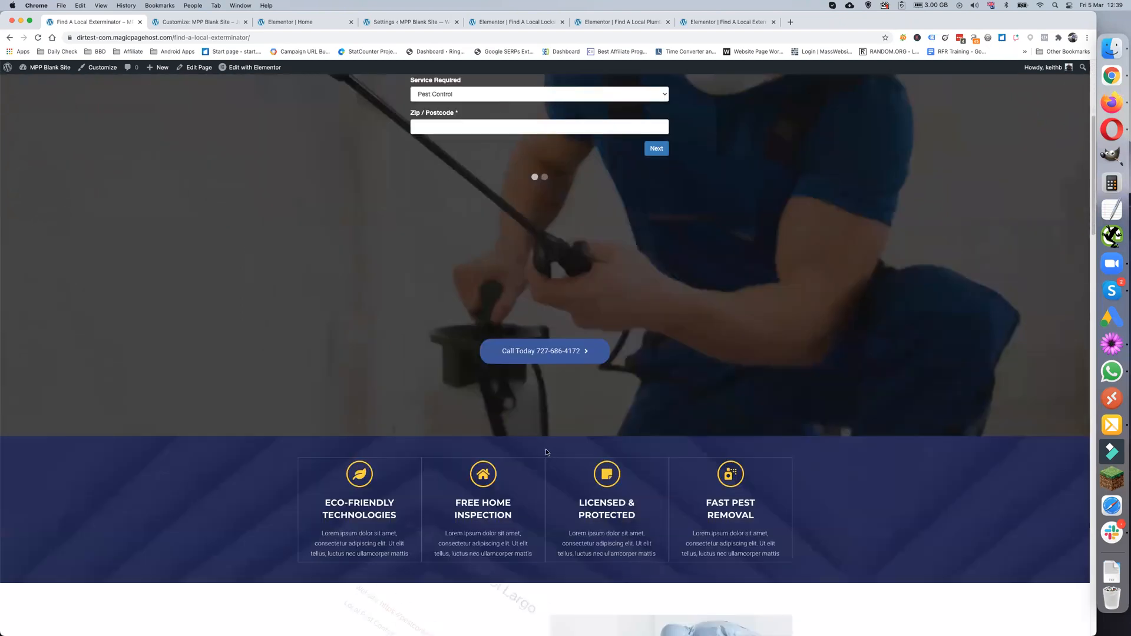
scroll(530, 448, down, 3)
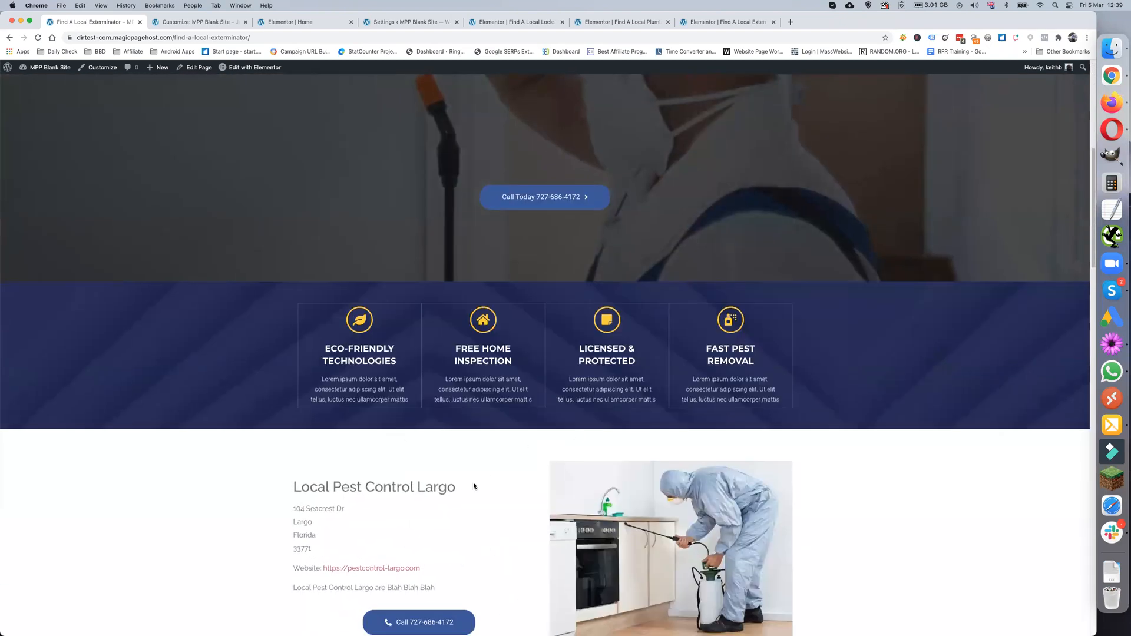
scroll(474, 486, down, 1)
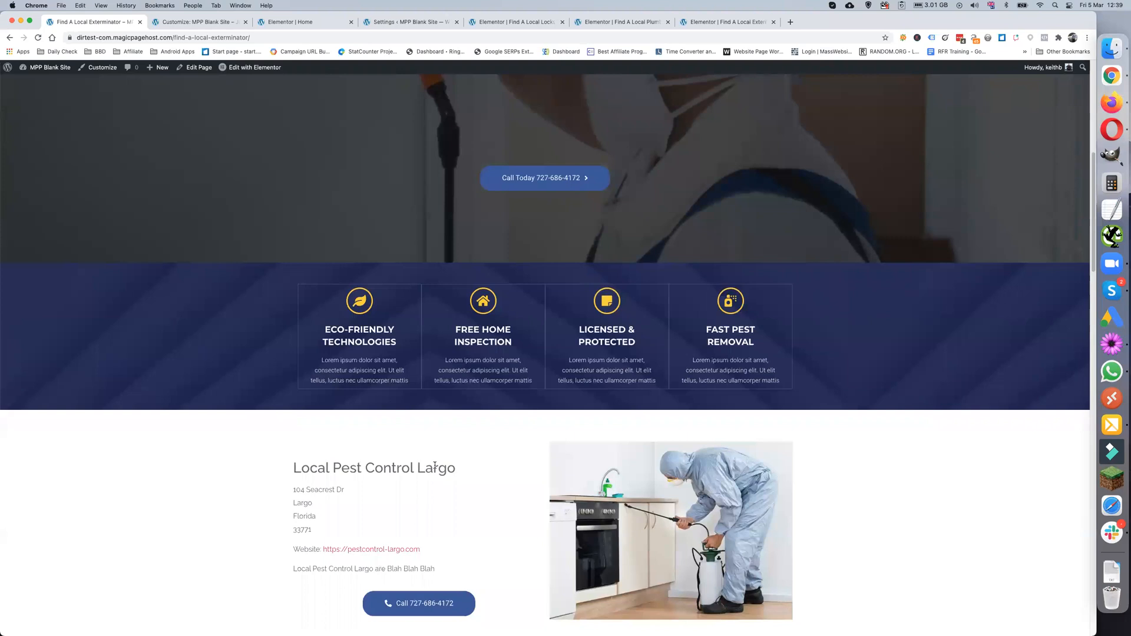
scroll(437, 468, down, 2)
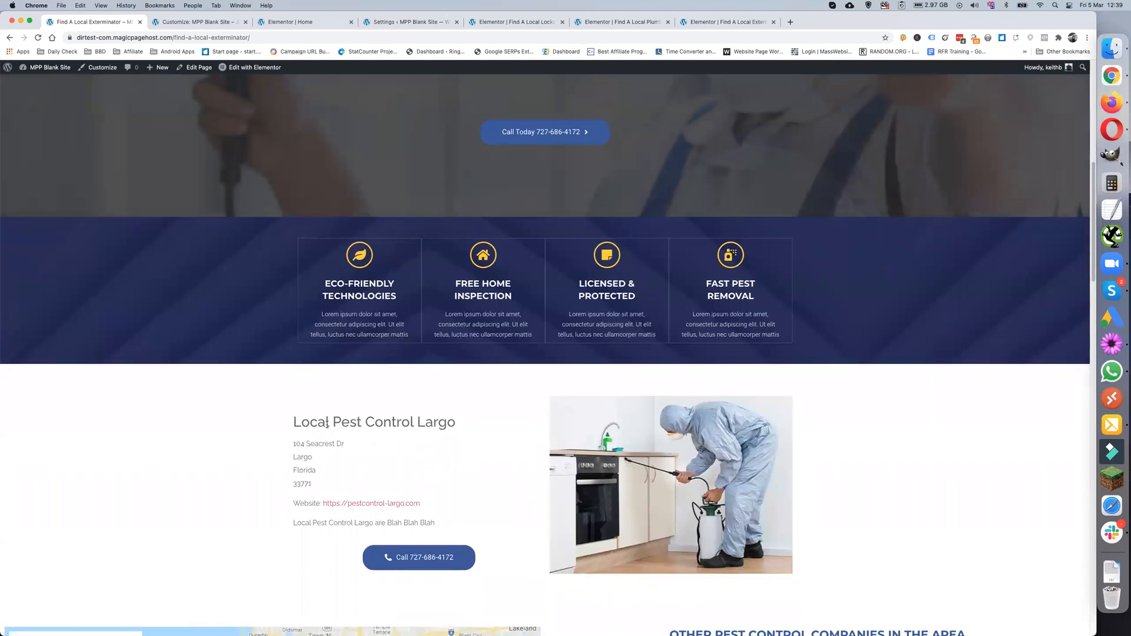
scroll(500, 476, down, 6)
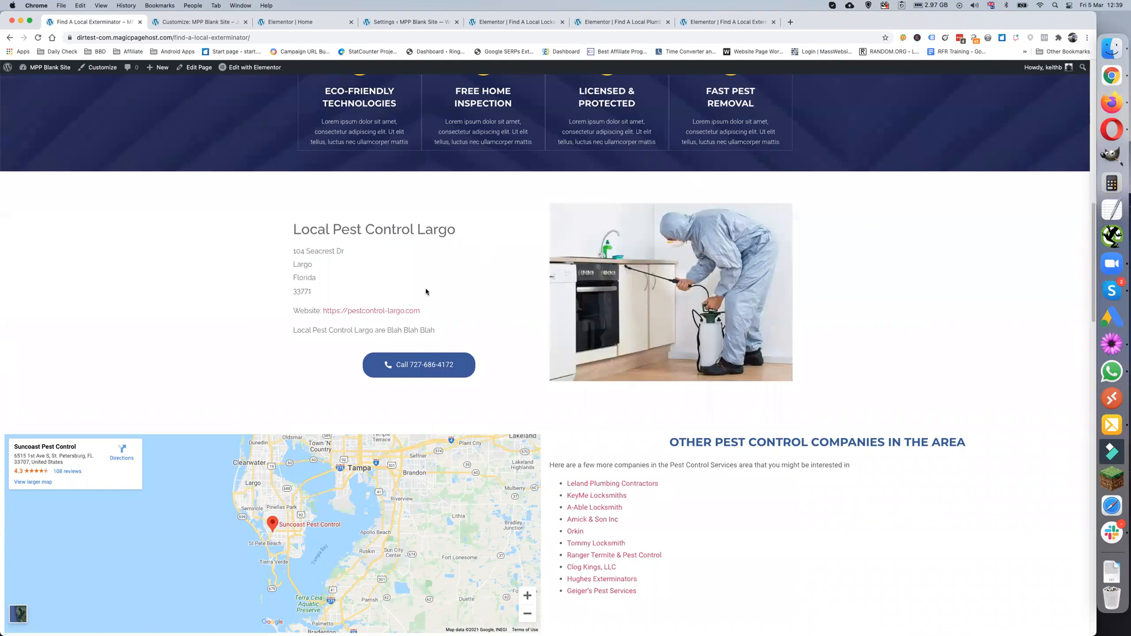
scroll(540, 391, down, 2)
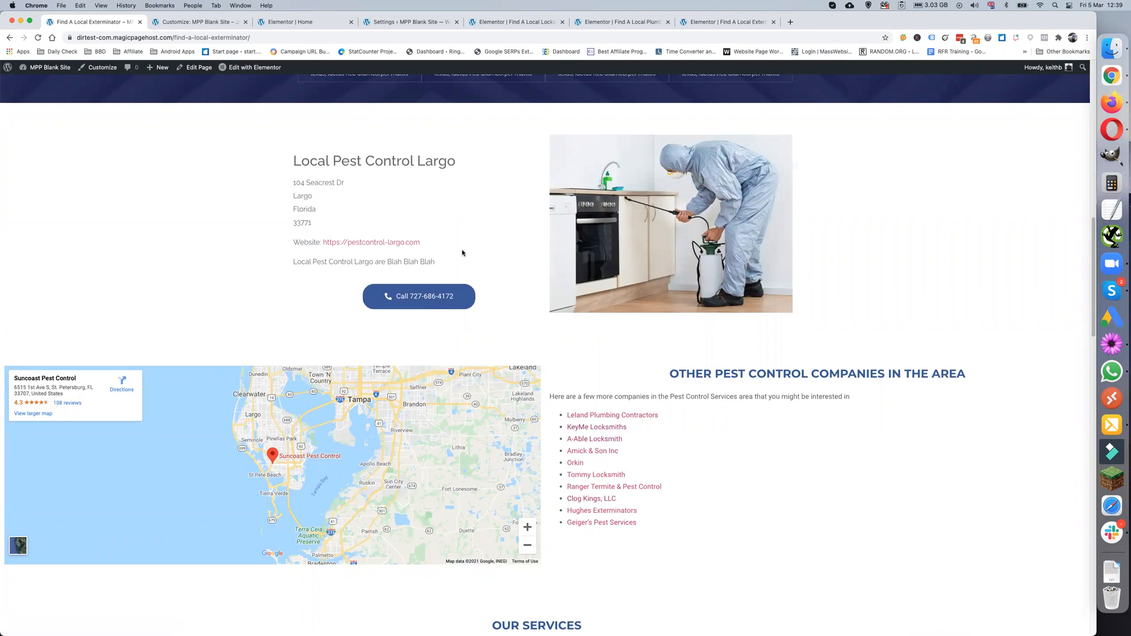
scroll(558, 401, down, 10)
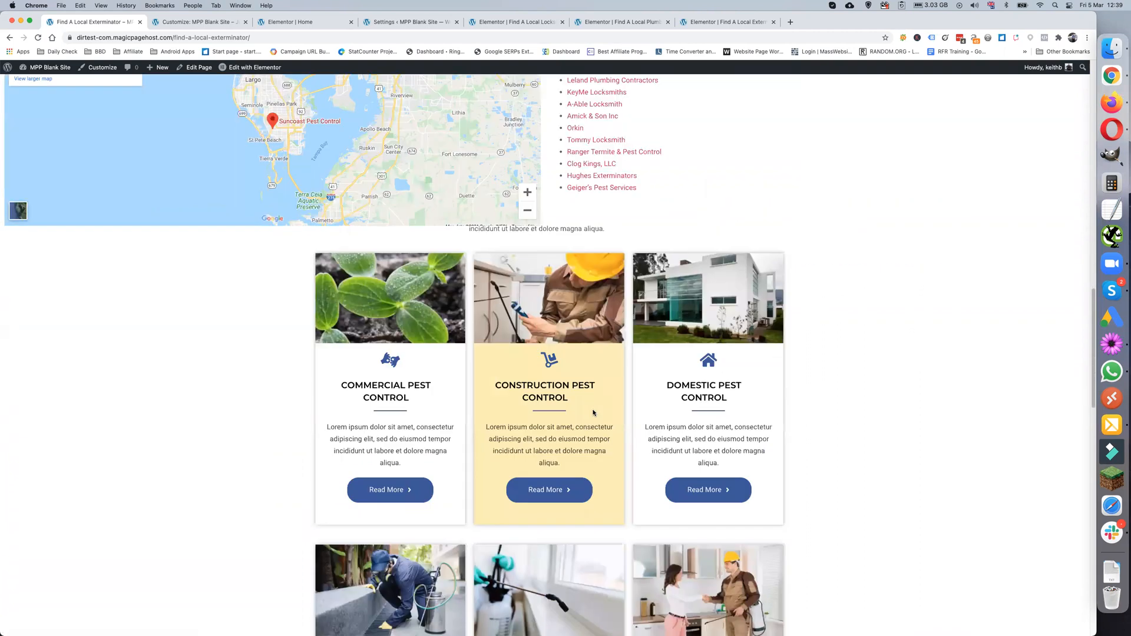
scroll(591, 409, up, 15)
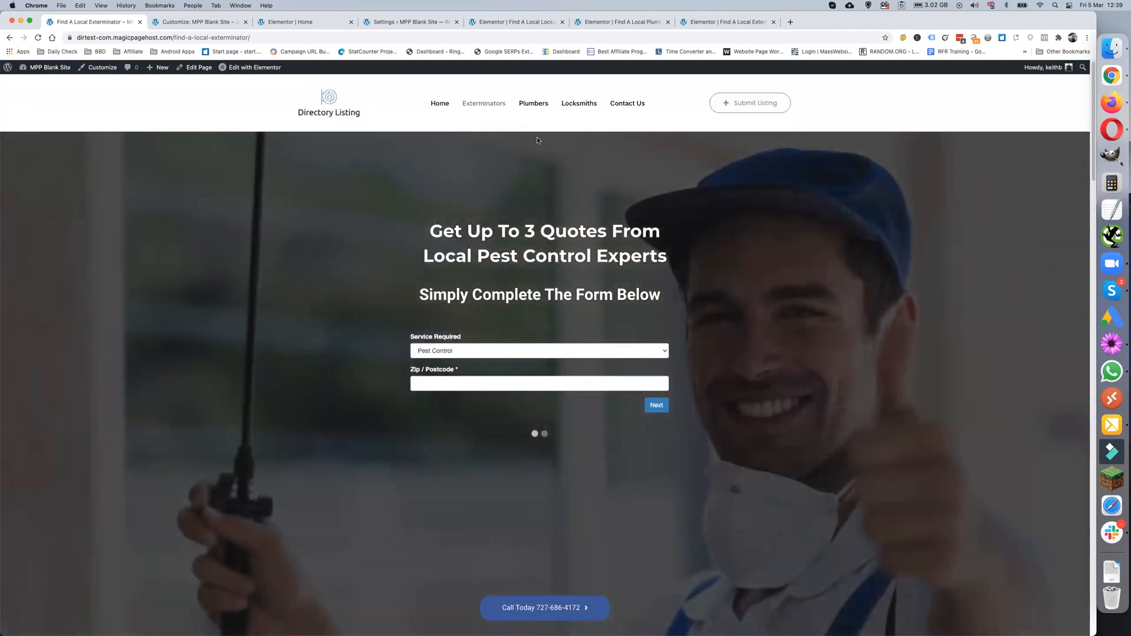
- Open the Plumbers page and check its Service Required options, keeping Blocked Drain
click(530, 105)
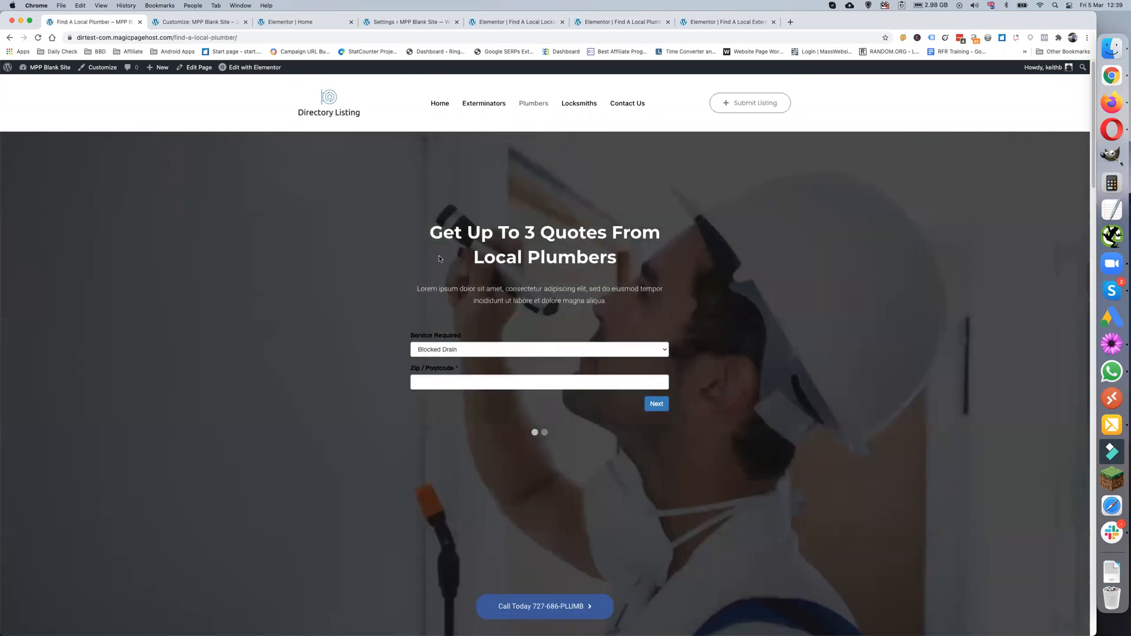
click(450, 348)
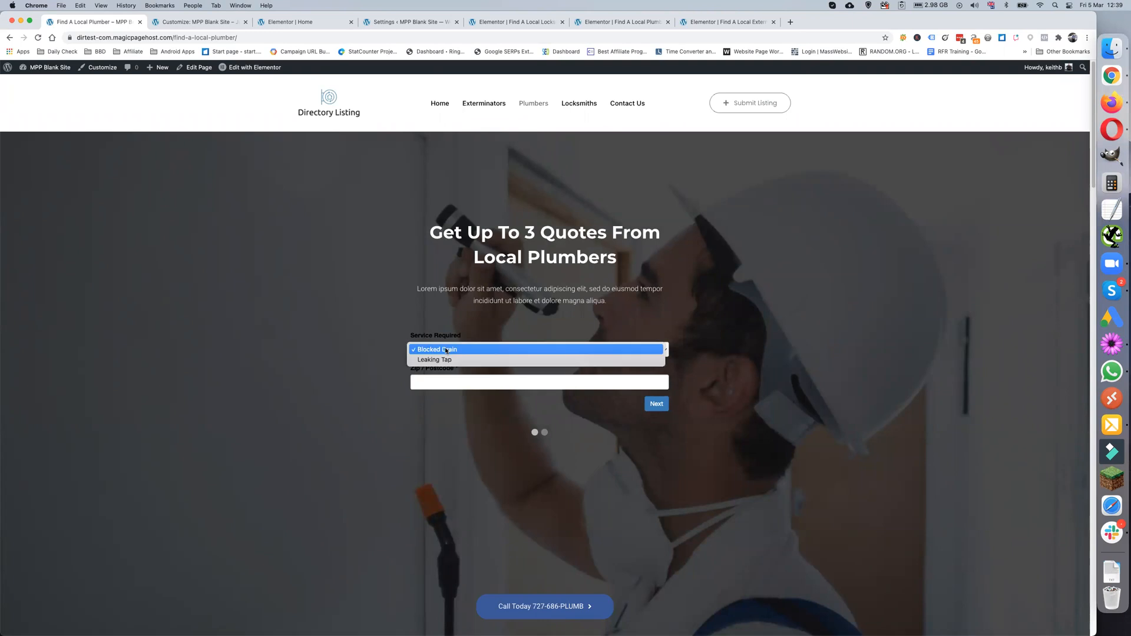
click(369, 368)
- Scroll through the Local Plumber Lealman page and back up
scroll(369, 367, down, 2)
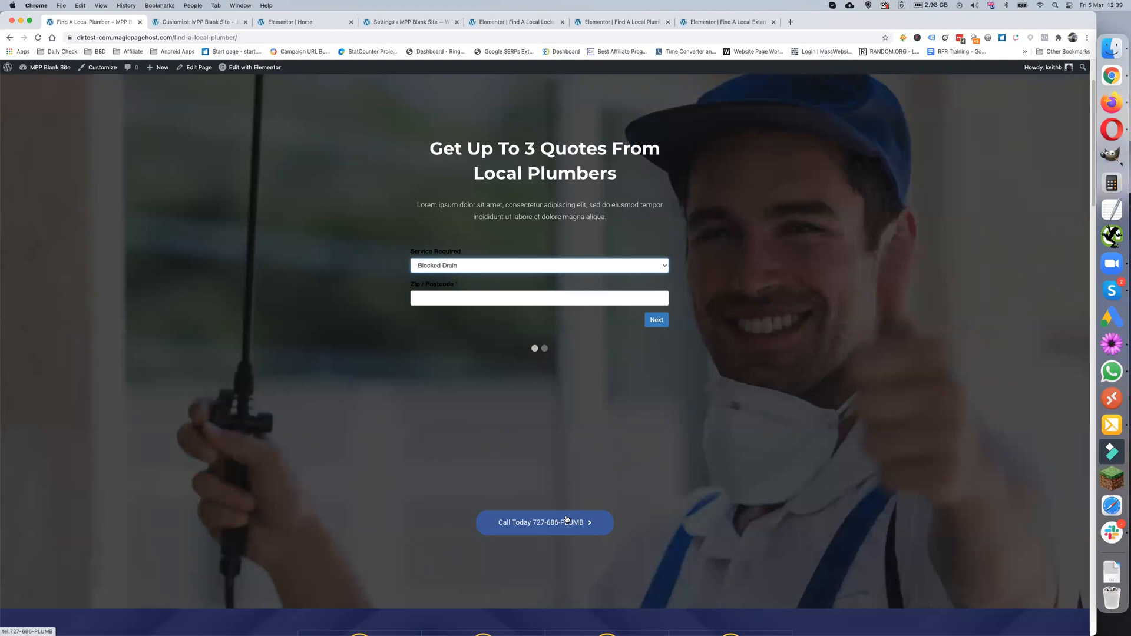
scroll(537, 530, down, 3)
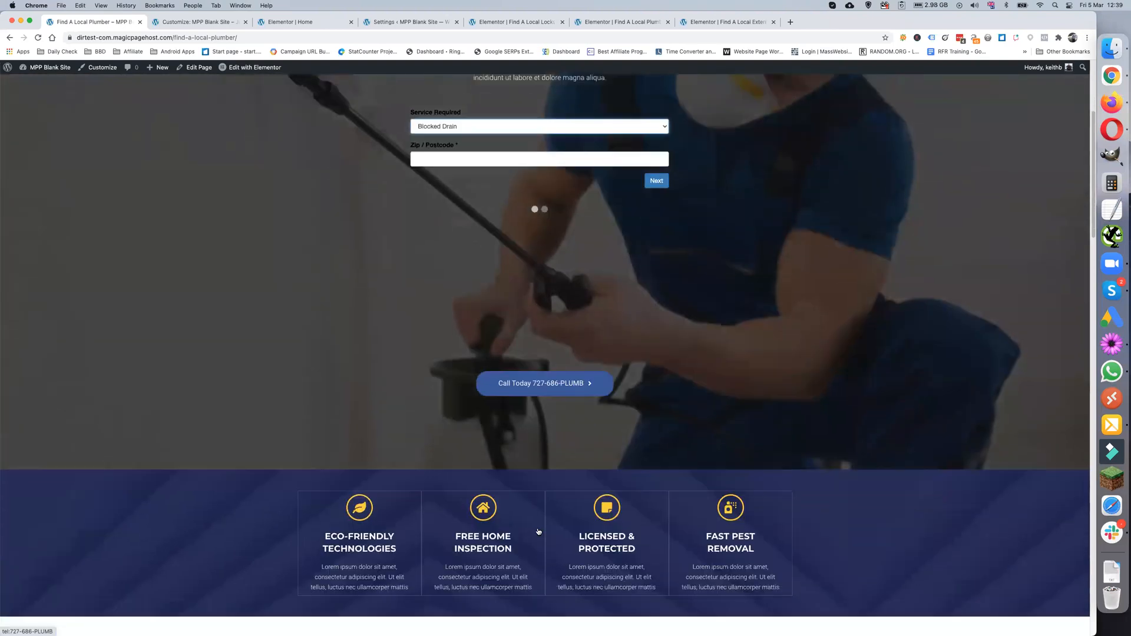
scroll(538, 531, down, 5)
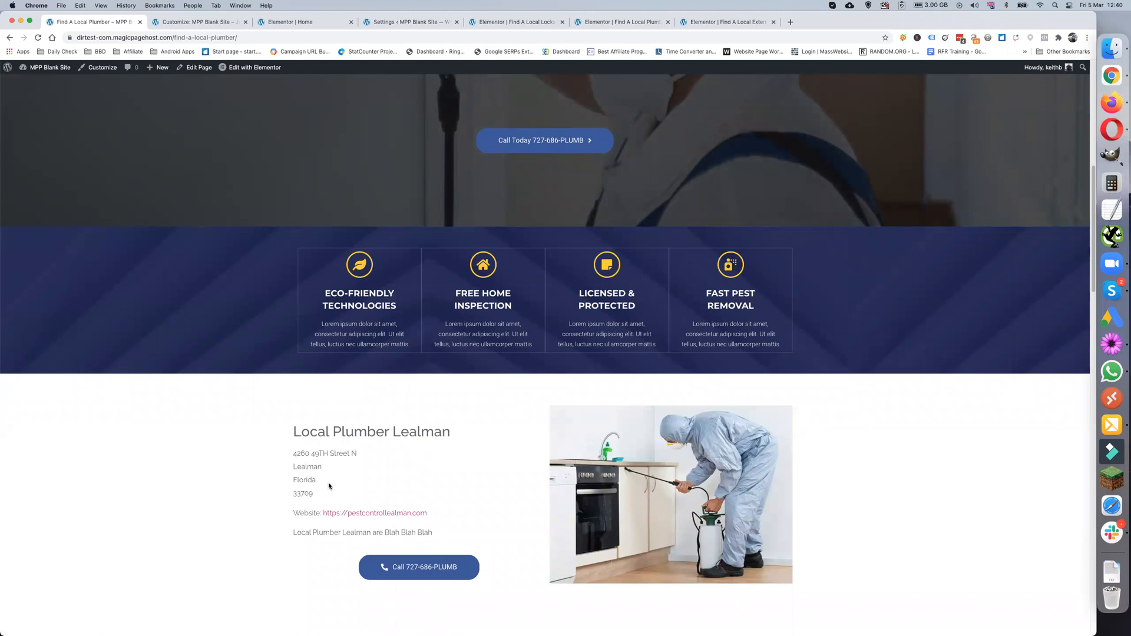
scroll(330, 460, down, 3)
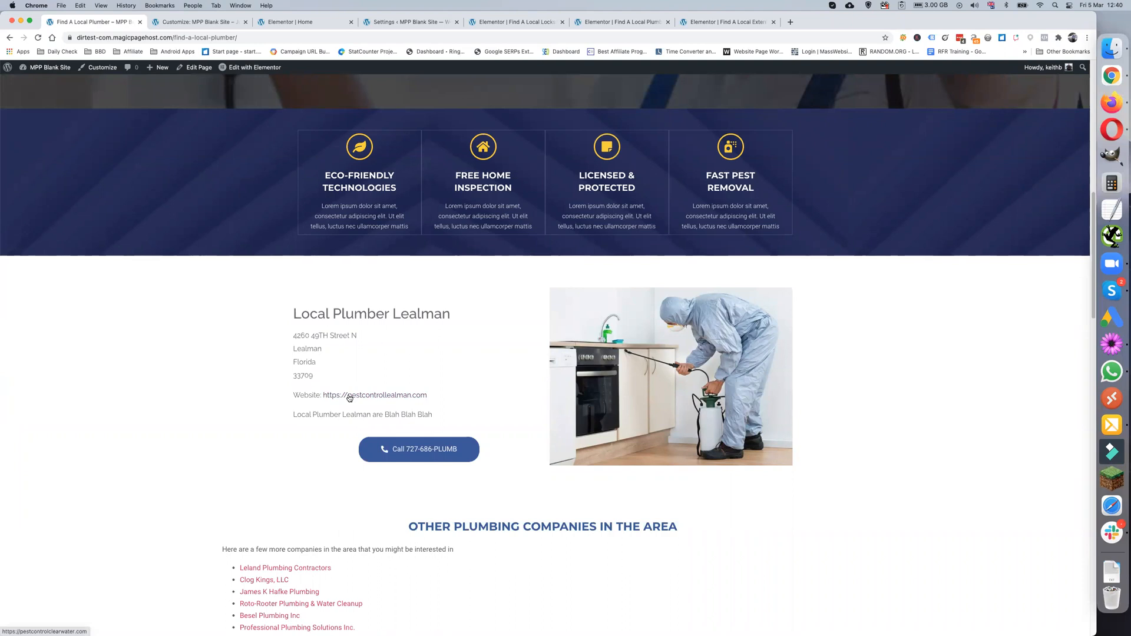
scroll(342, 410, down, 1)
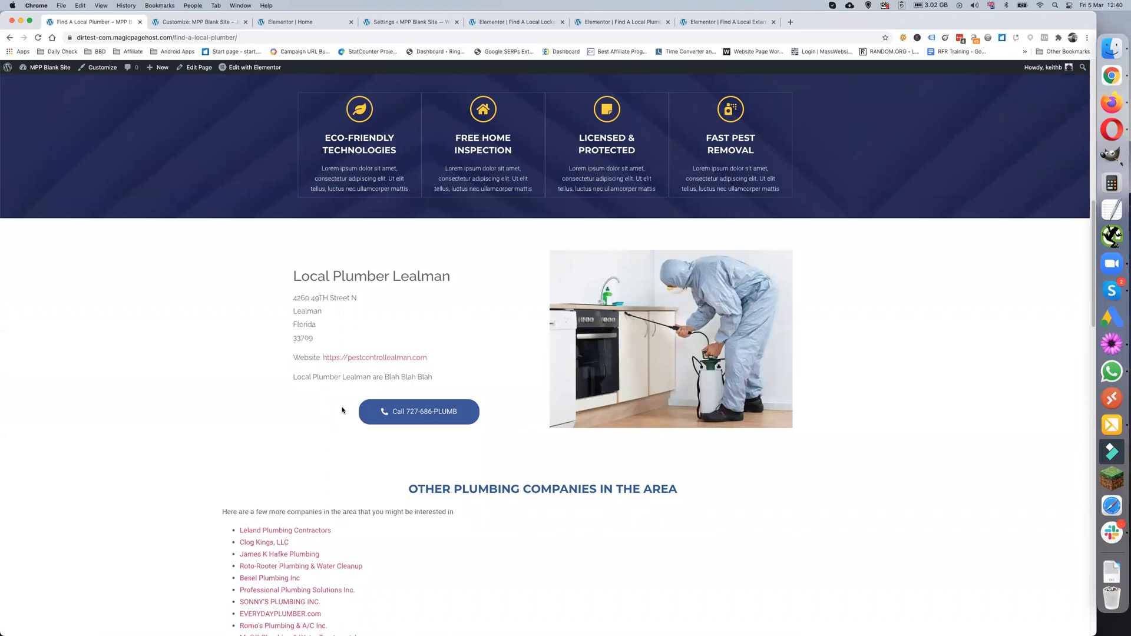
scroll(343, 410, down, 2)
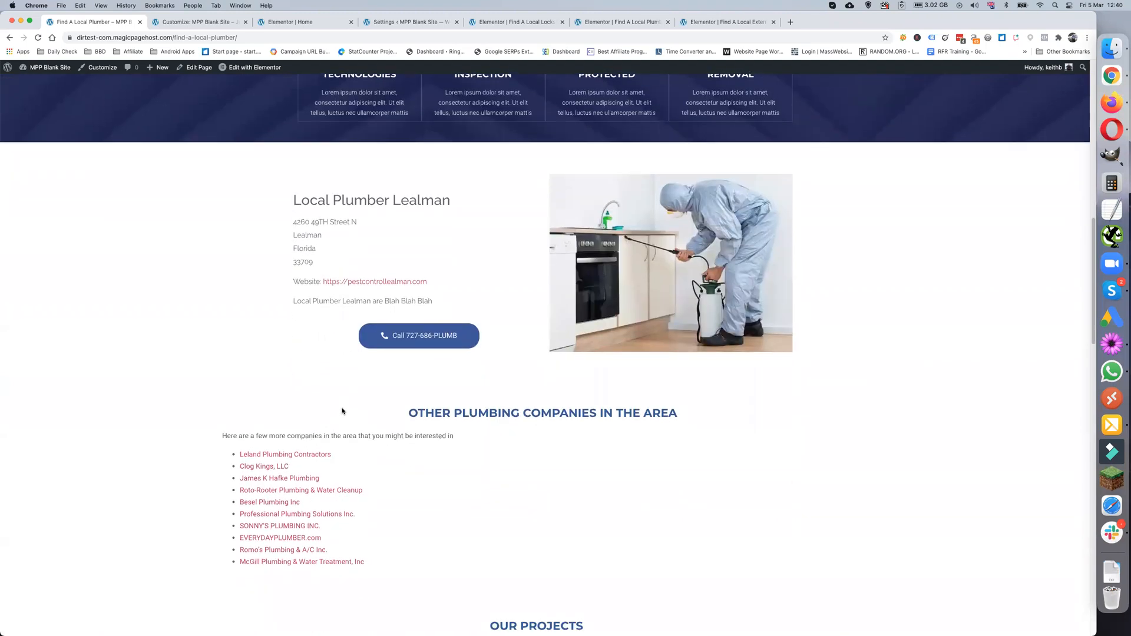
scroll(342, 411, up, 15)
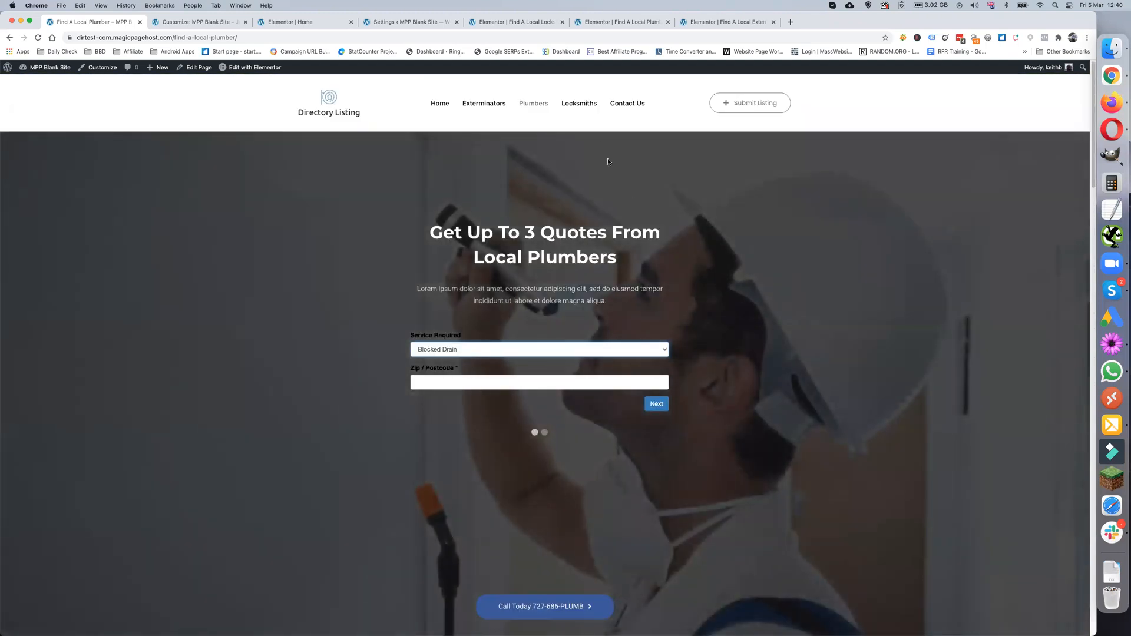
- Open the Locksmiths page and check its Service Required options, keeping Locked Out
click(579, 104)
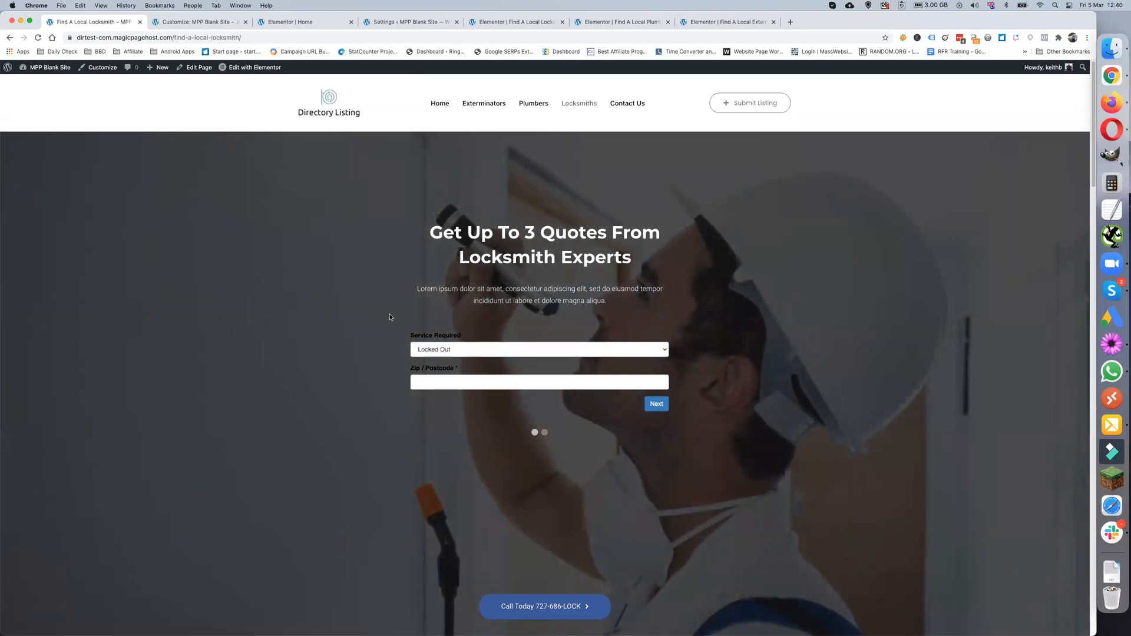
click(457, 353)
click(394, 353)
- Scroll to Our Other Services and open the Amick & Son Inc company page
scroll(363, 389, down, 3)
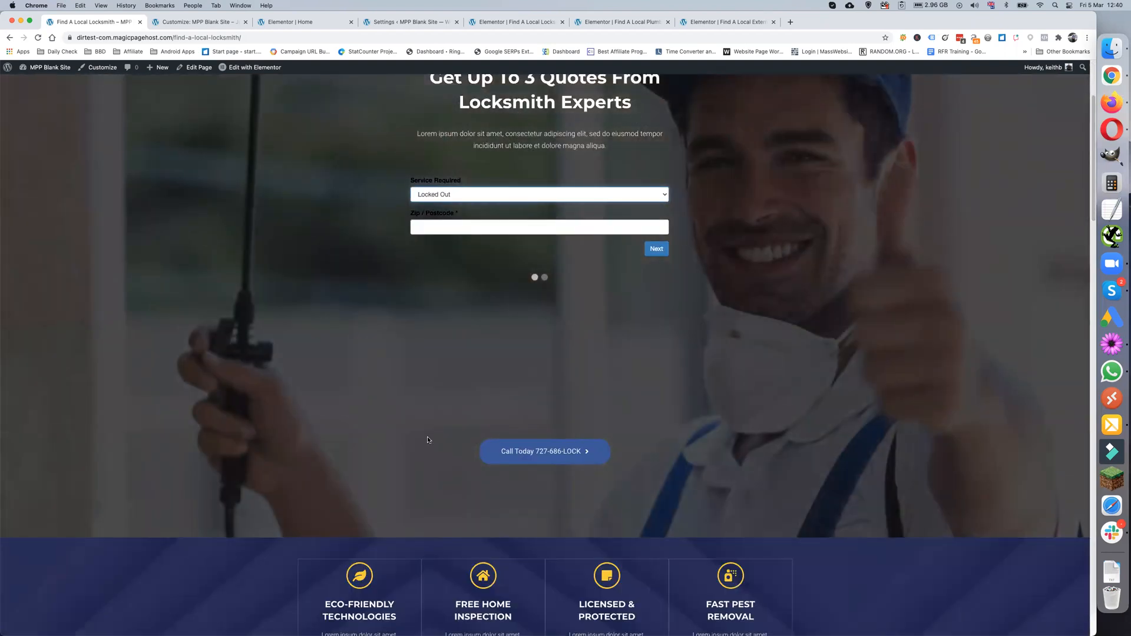
scroll(428, 440, down, 1)
scroll(428, 440, down, 5)
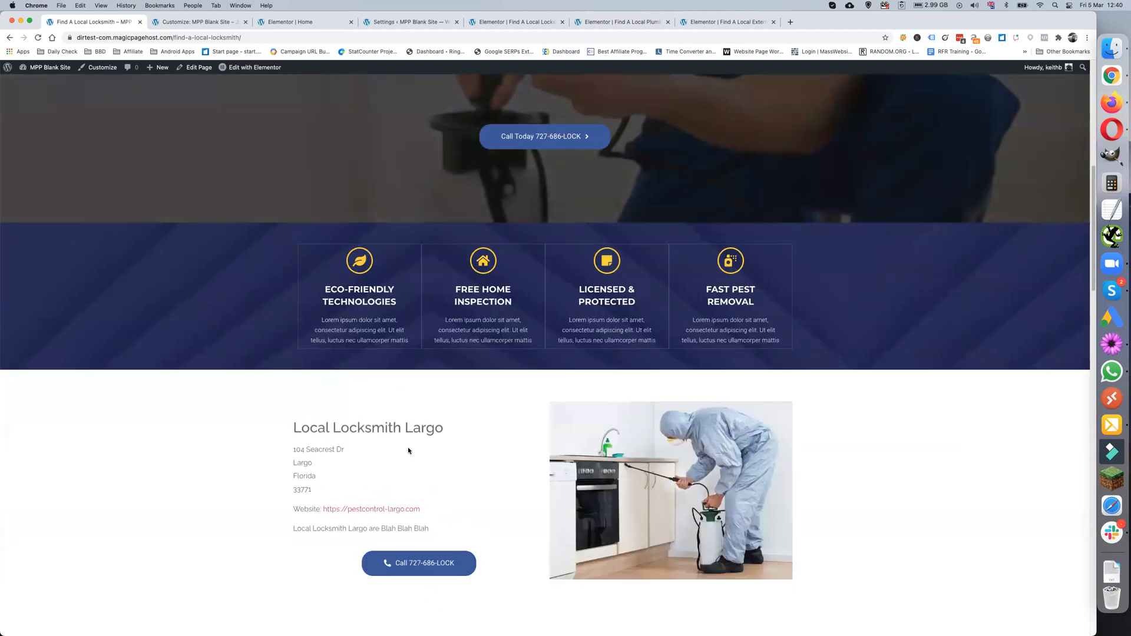
scroll(409, 450, down, 1)
scroll(513, 433, down, 3)
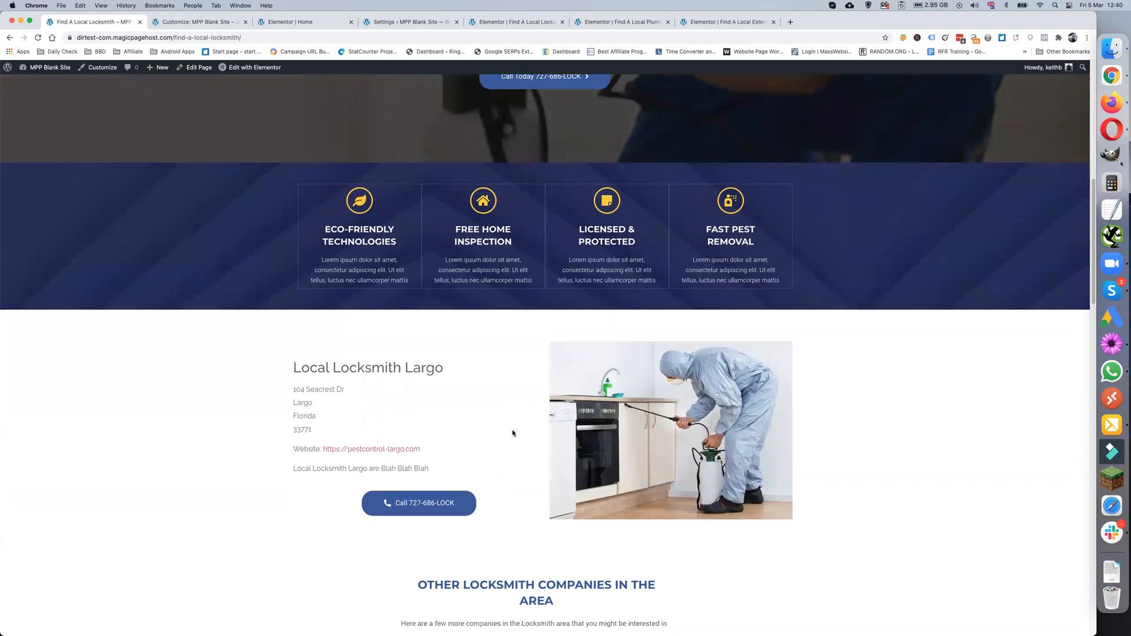
scroll(509, 434, down, 6)
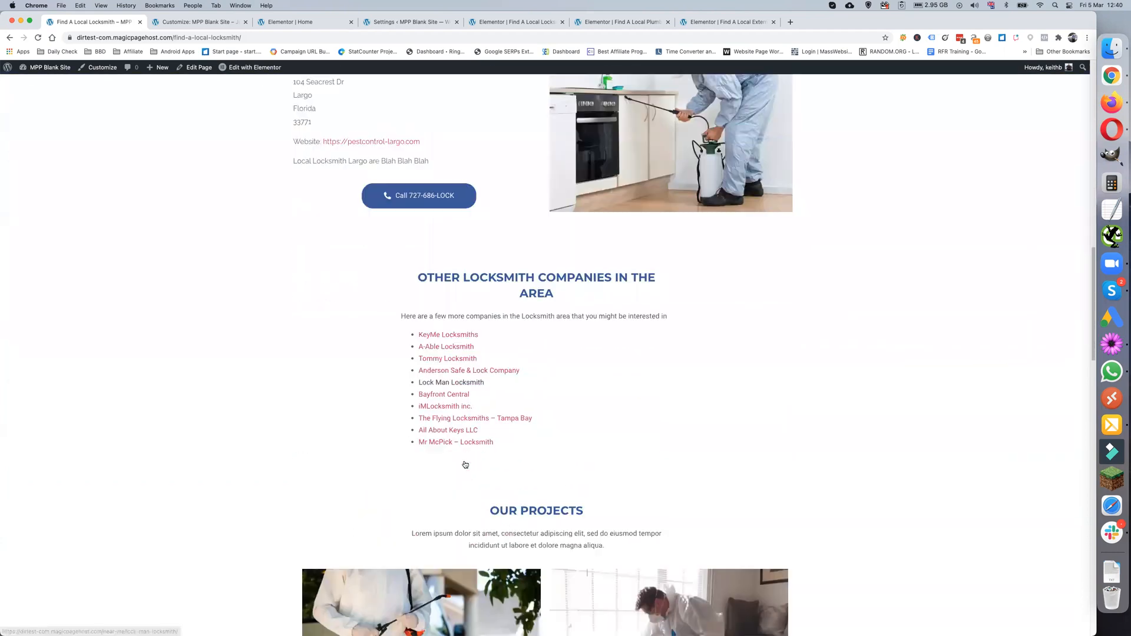
scroll(464, 463, up, 6)
scroll(464, 463, up, 10)
scroll(463, 462, down, 15)
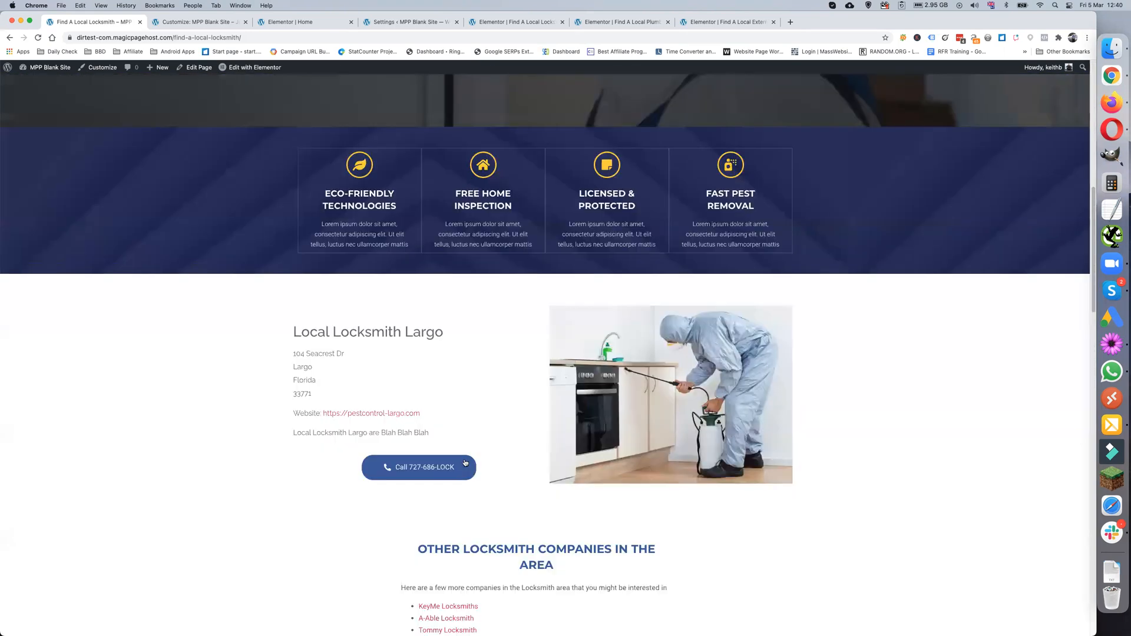
scroll(464, 460, down, 12)
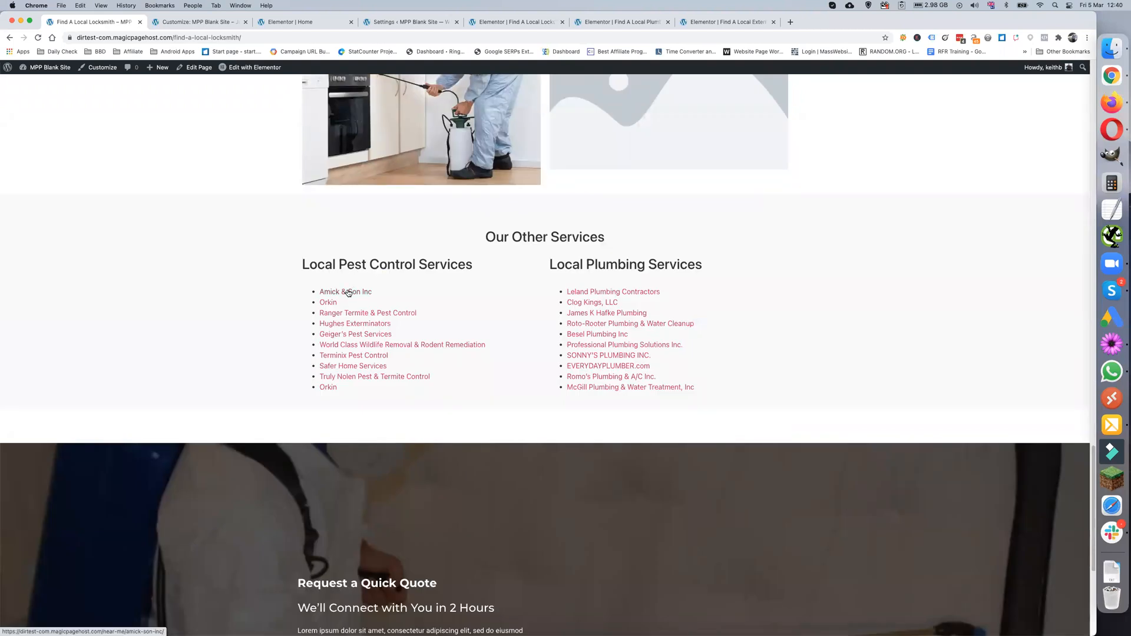
scroll(446, 290, up, 1)
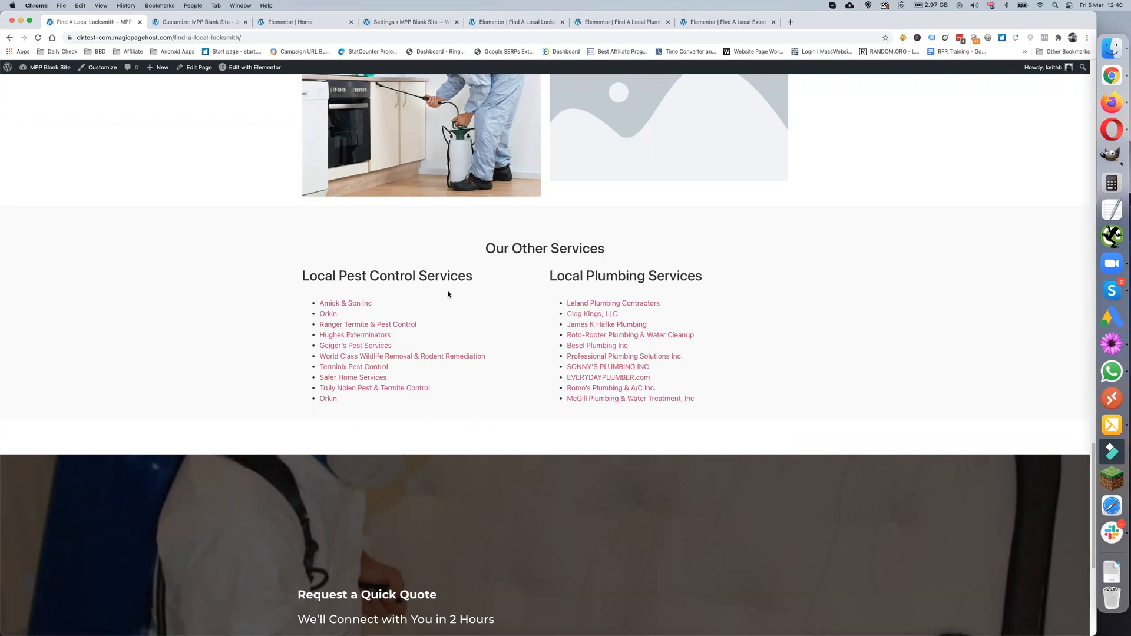
click(350, 304)
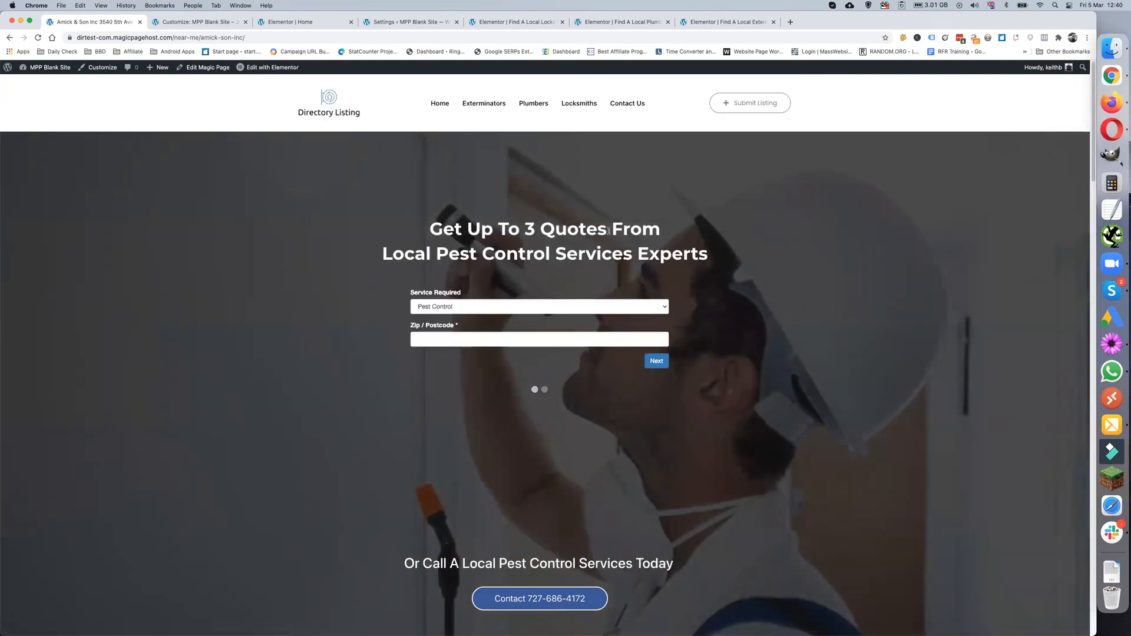
- Highlight 'Pest Control' in the Amick & Son Inc heading and scroll down the page
drag(441, 254, 547, 255)
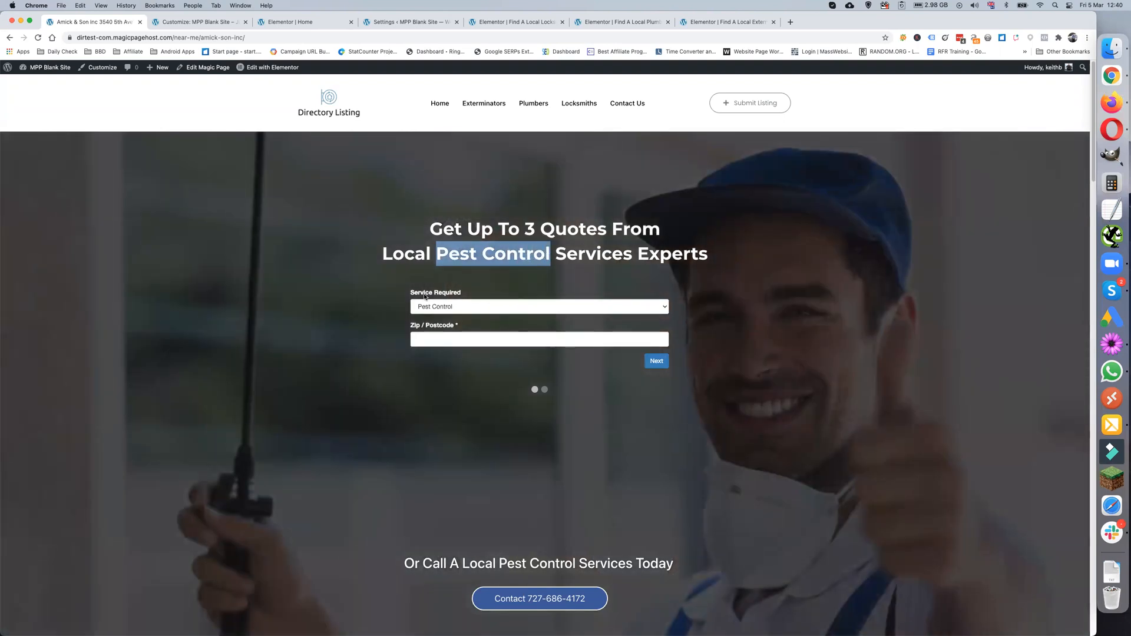
click(403, 290)
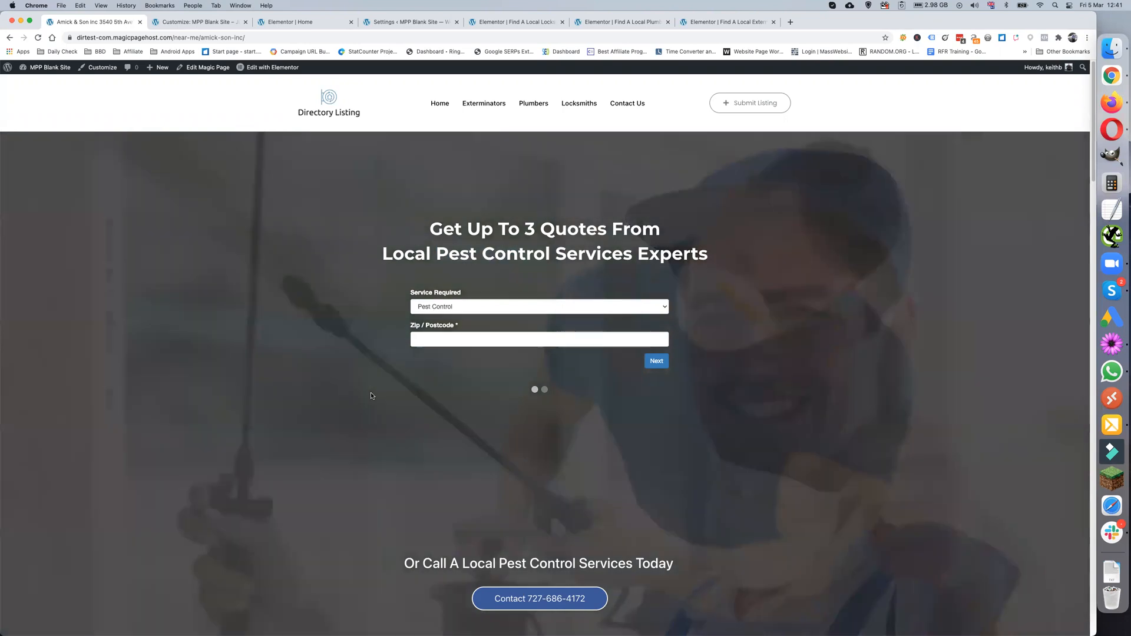
scroll(412, 424, down, 3)
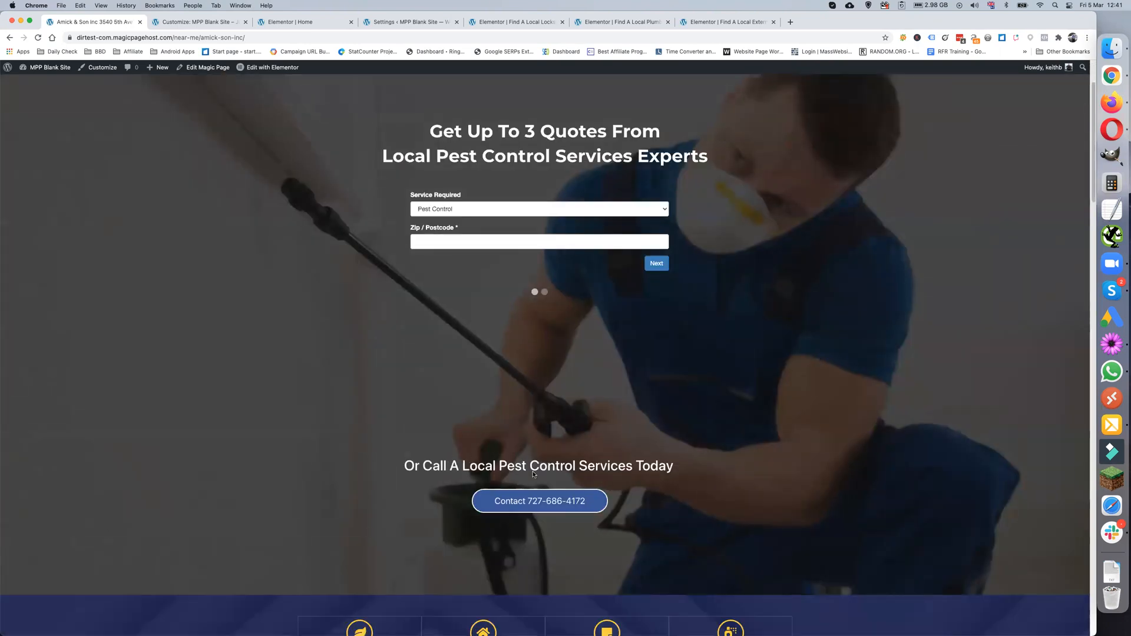
scroll(448, 483, up, 3)
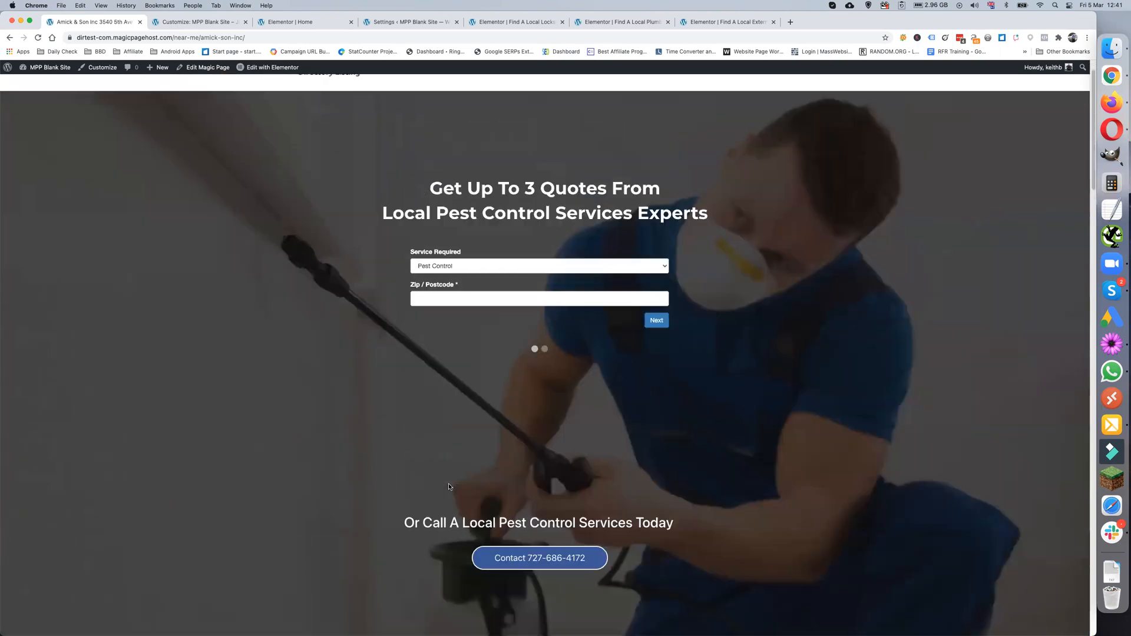
scroll(436, 486, down, 13)
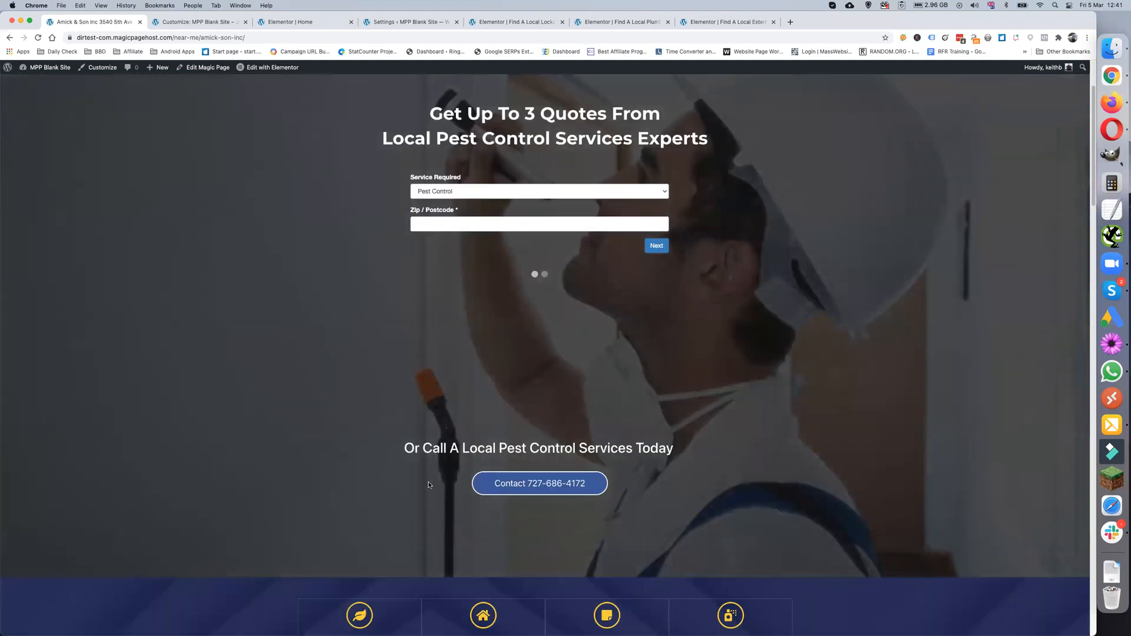
scroll(425, 485, down, 5)
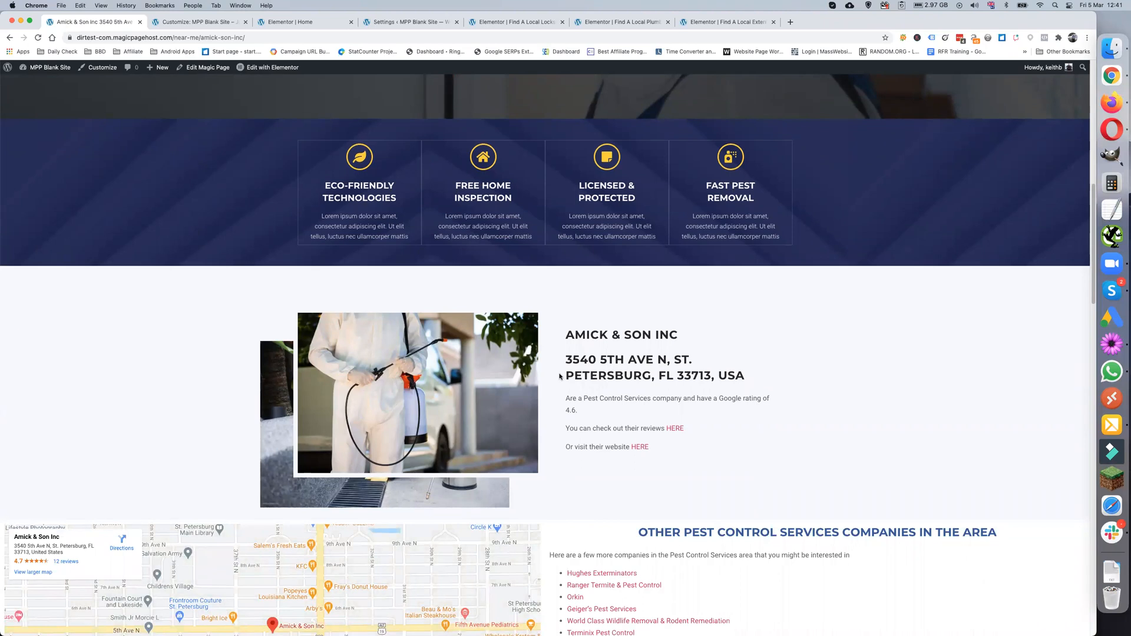
scroll(533, 407, down, 1)
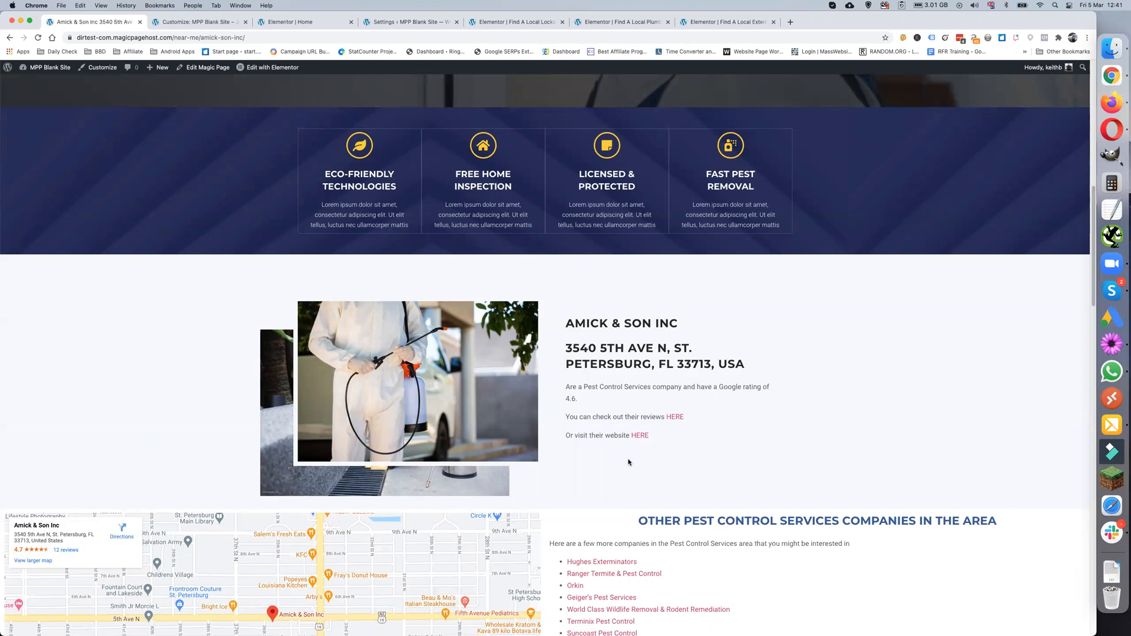
- Scroll to the Our Other Services lists and open the Bayfront Central locksmith page
scroll(607, 461, down, 1)
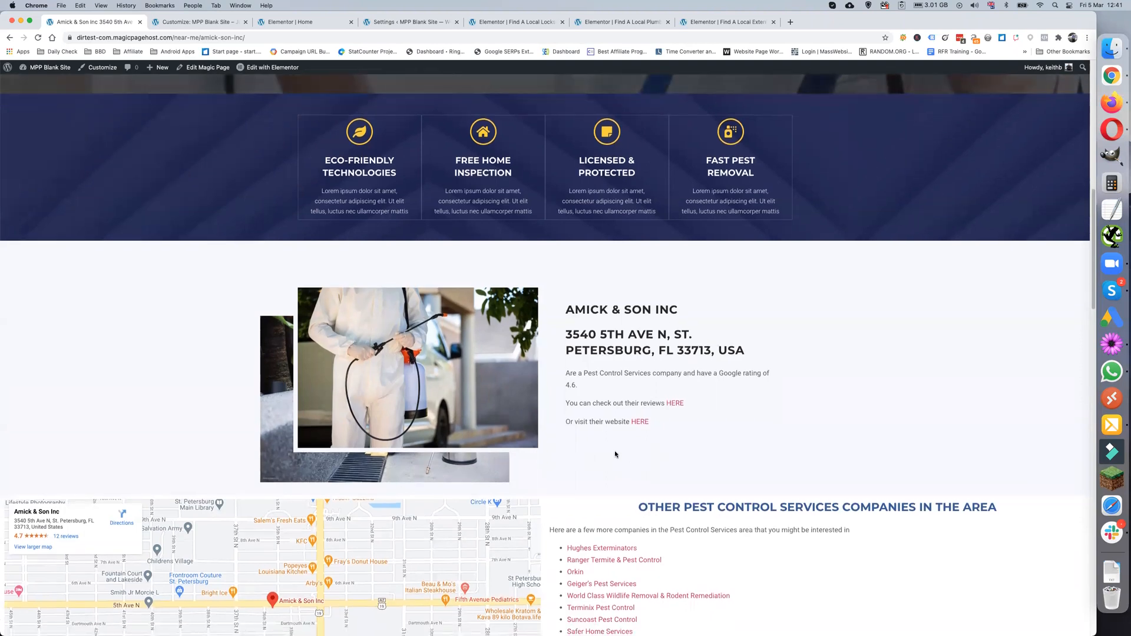
scroll(615, 454, down, 2)
scroll(605, 444, down, 4)
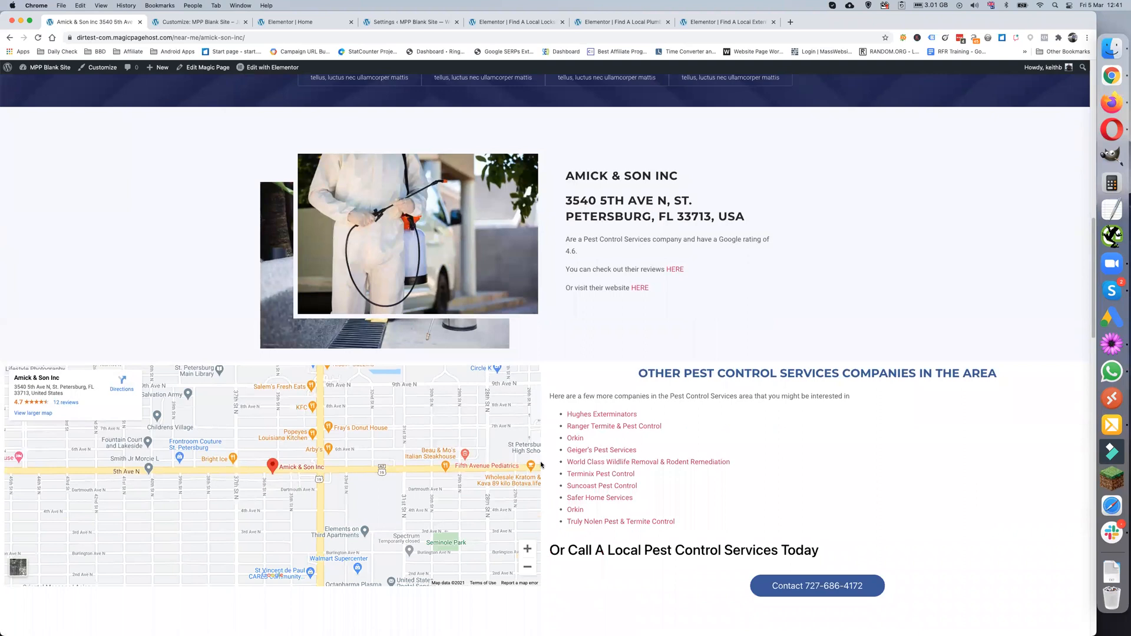
scroll(557, 438, down, 1)
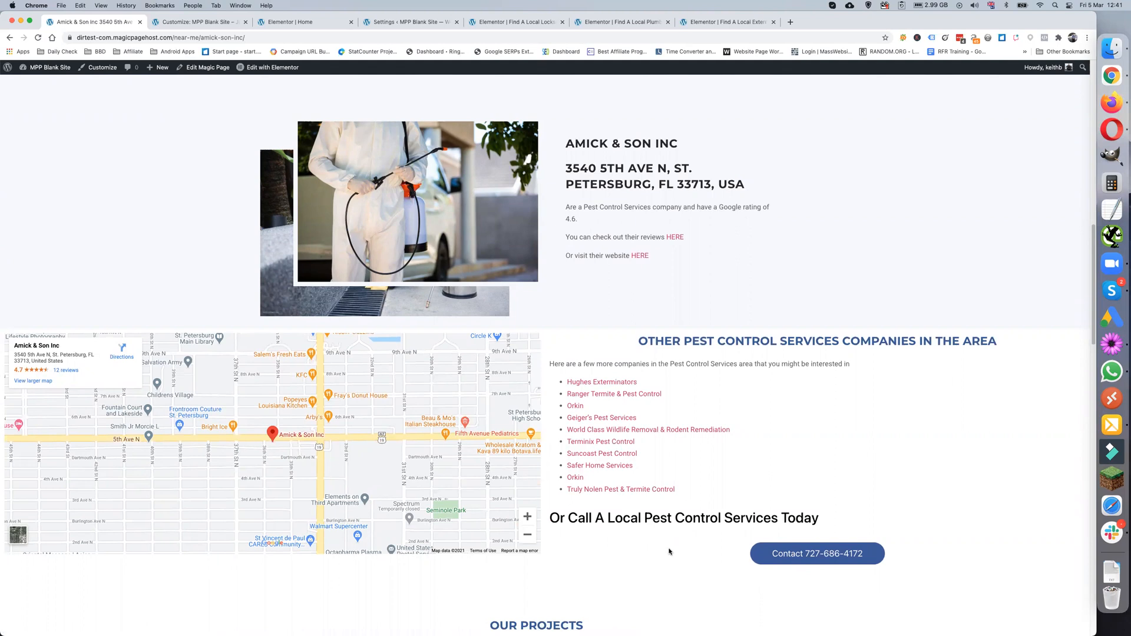
scroll(669, 551, up, 15)
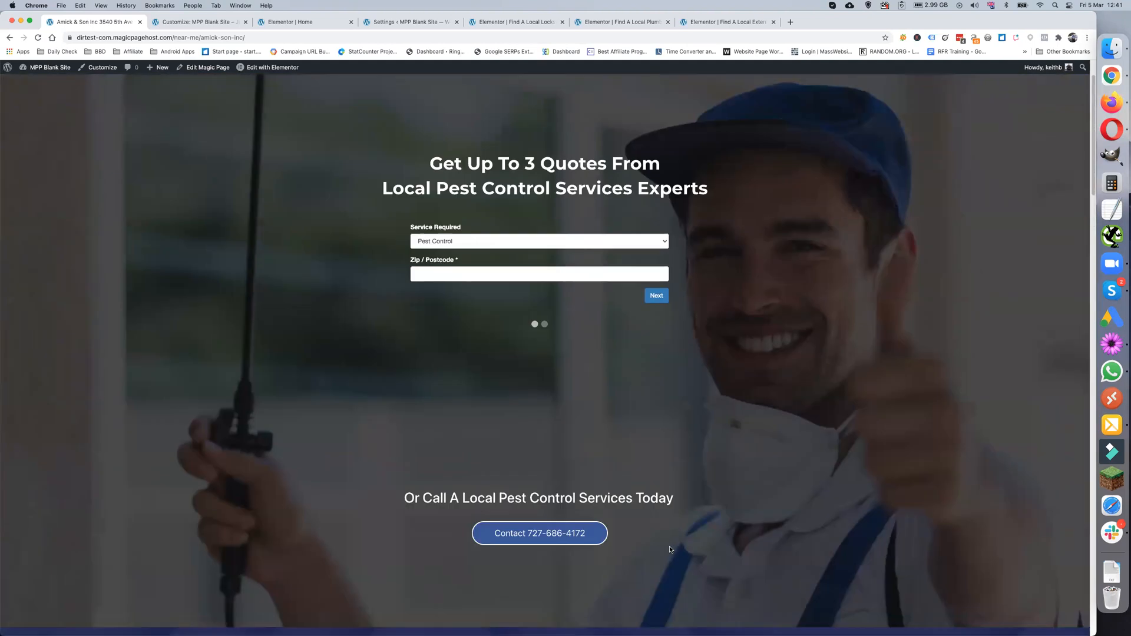
scroll(669, 547, down, 20)
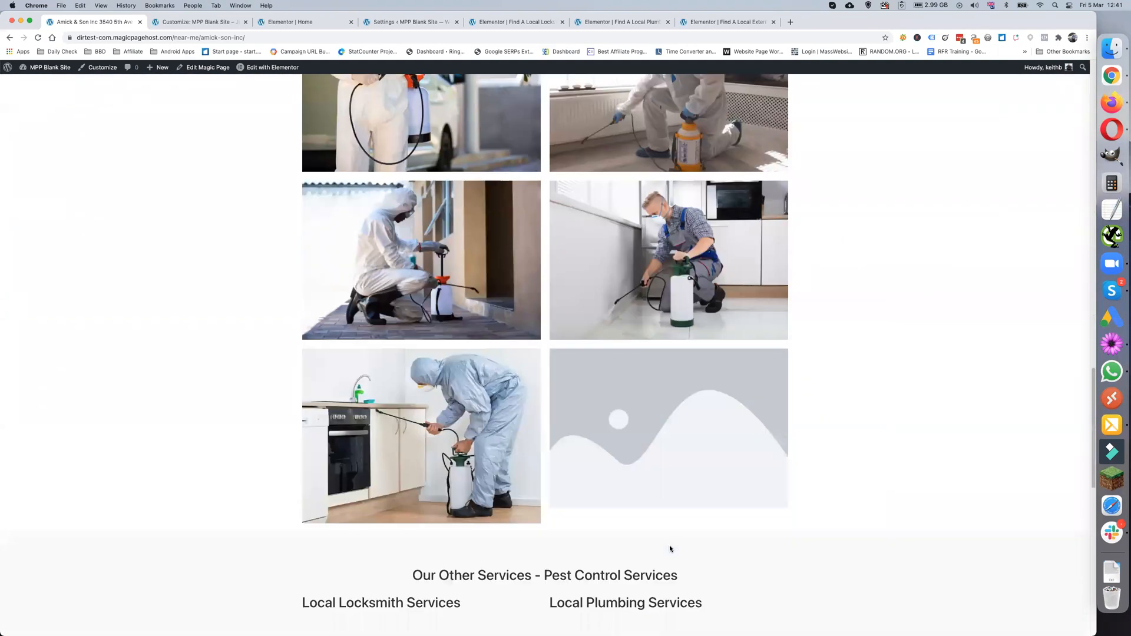
scroll(670, 549, down, 5)
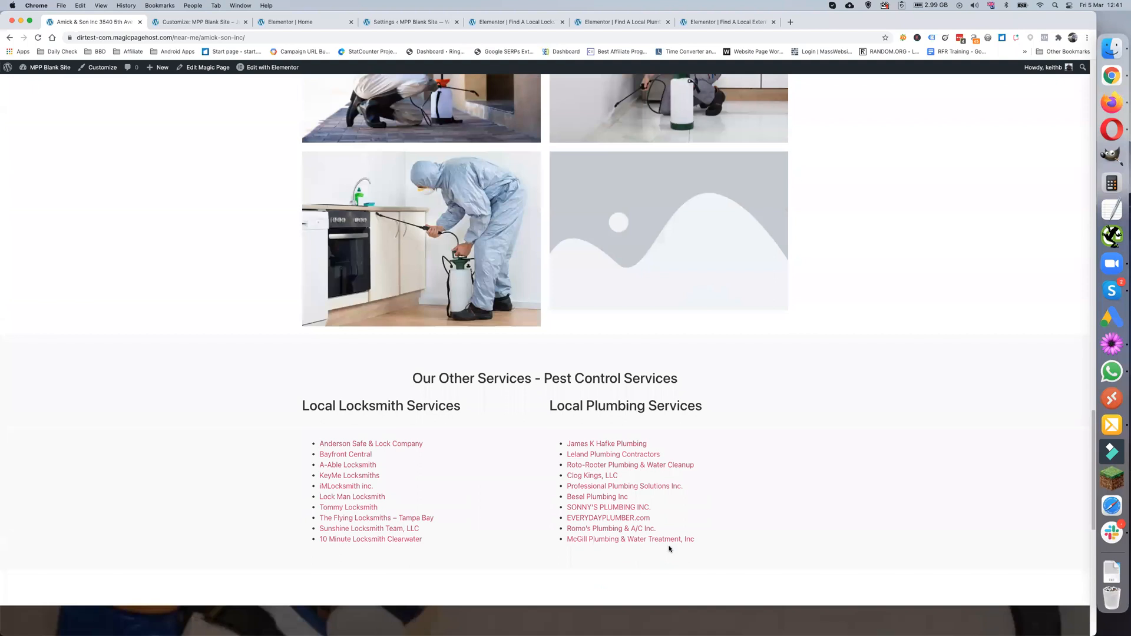
click(352, 457)
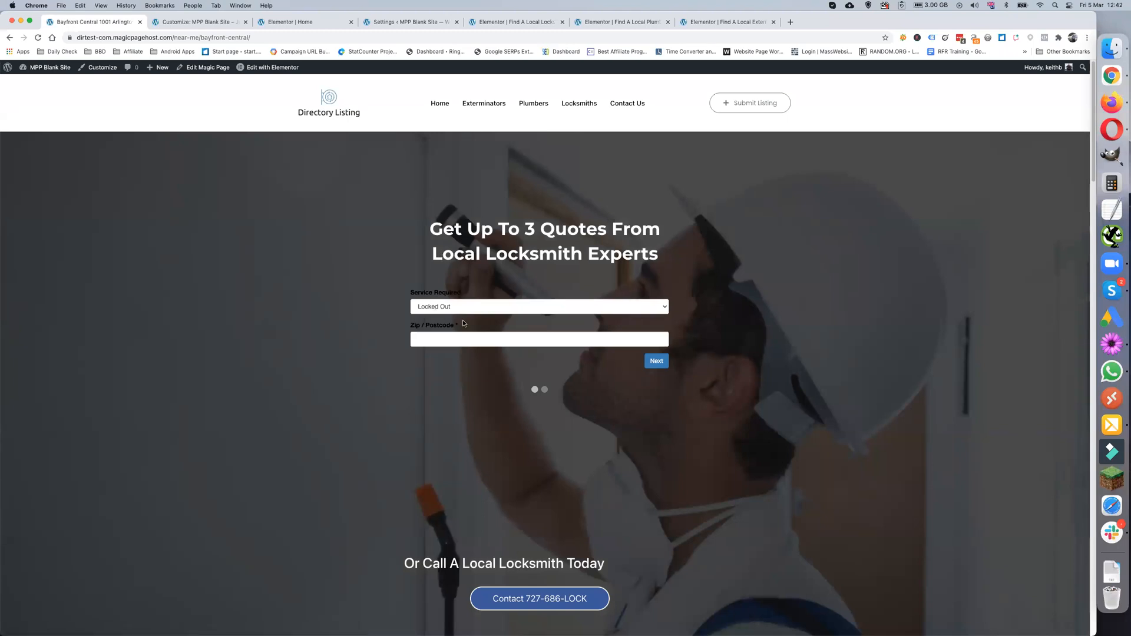
- Scroll Bayfront Central past its quote form, map and company list to Our Other Services - Locksmith
scroll(434, 429, down, 3)
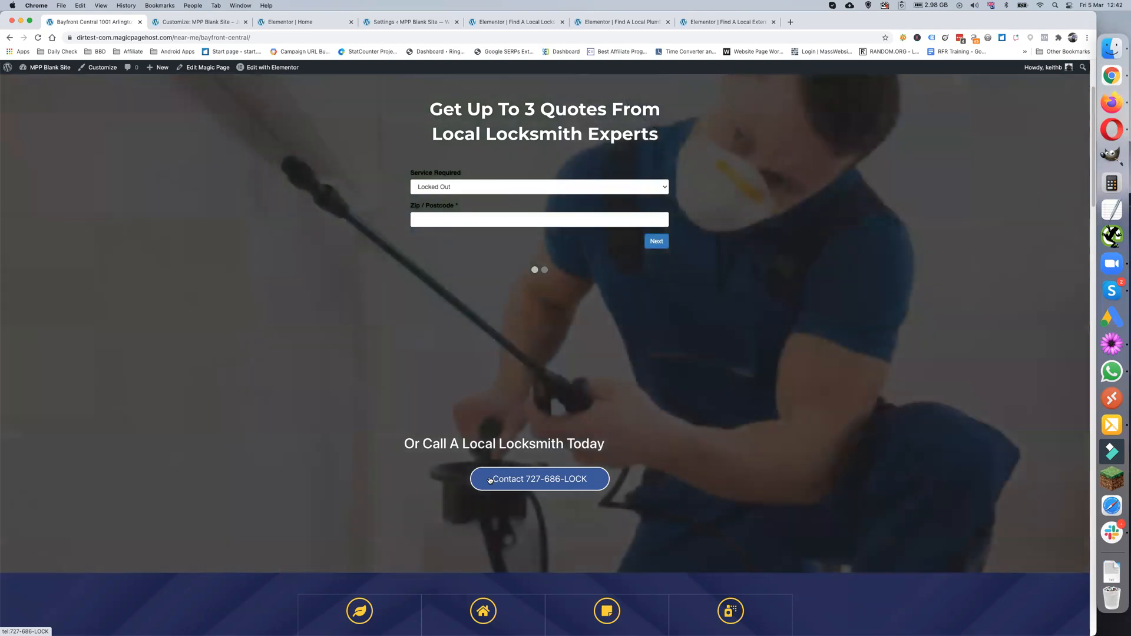
scroll(488, 480, down, 8)
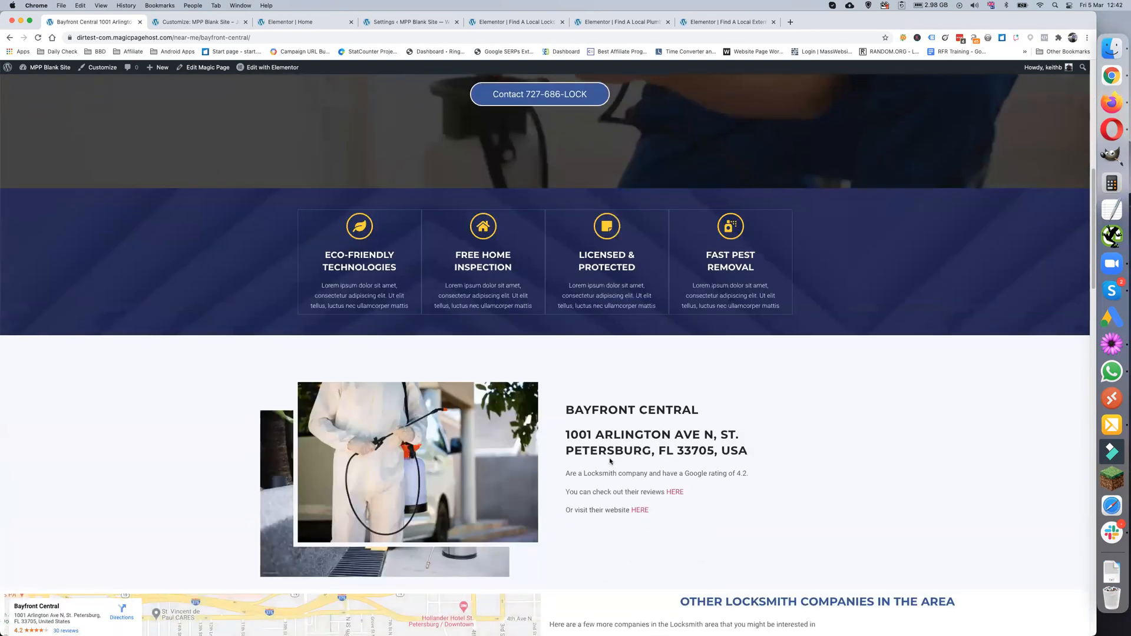
scroll(610, 462, down, 2)
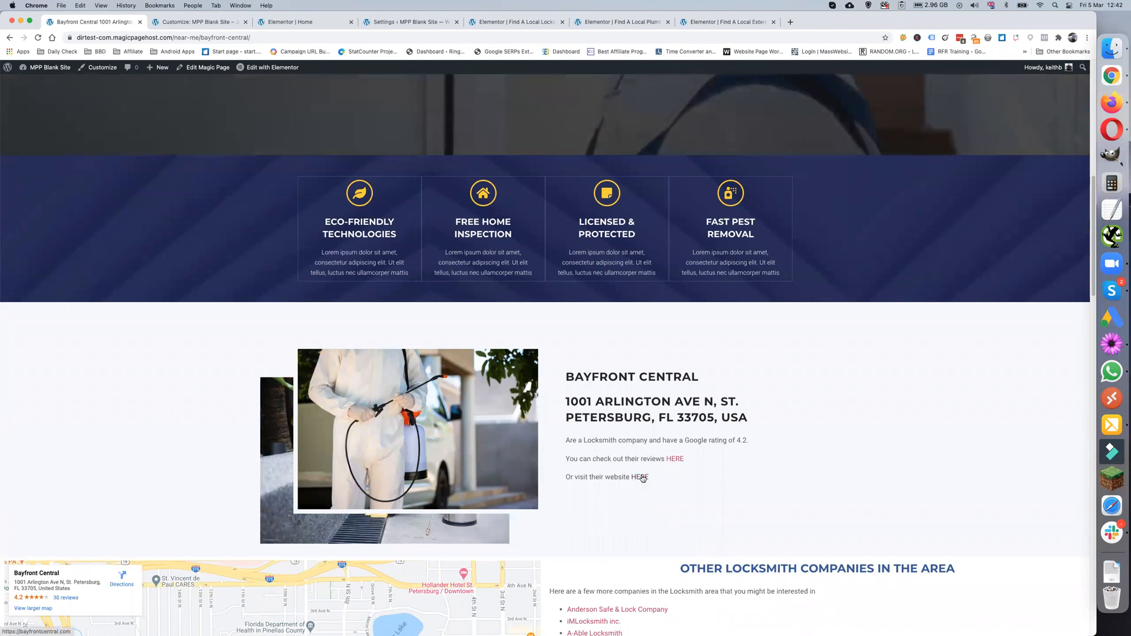
scroll(642, 478, down, 5)
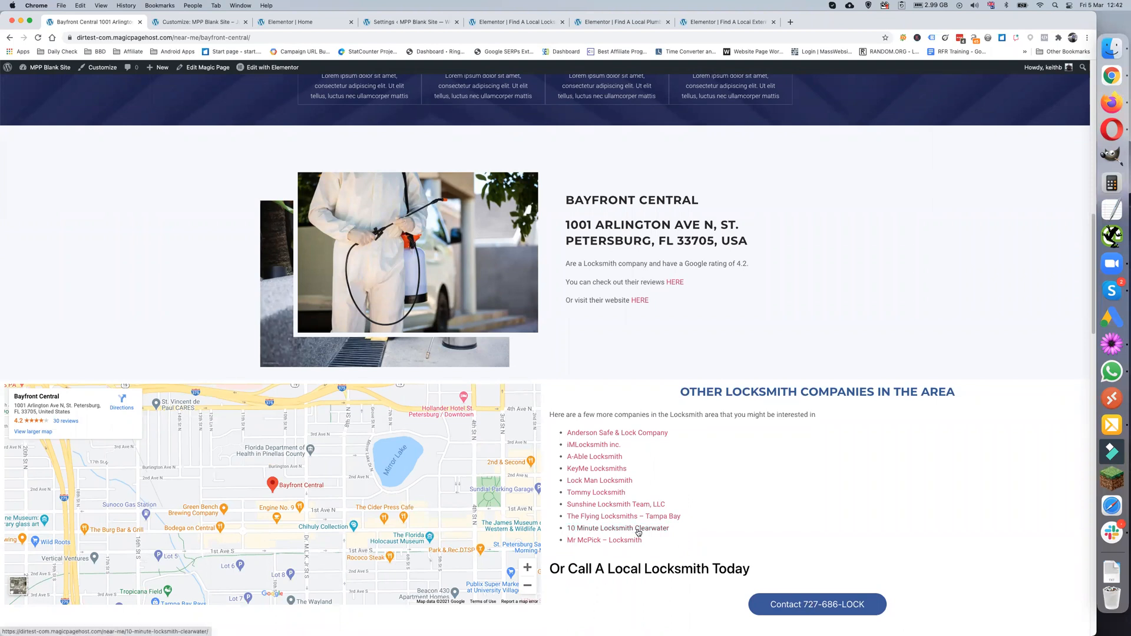
scroll(624, 536, down, 1)
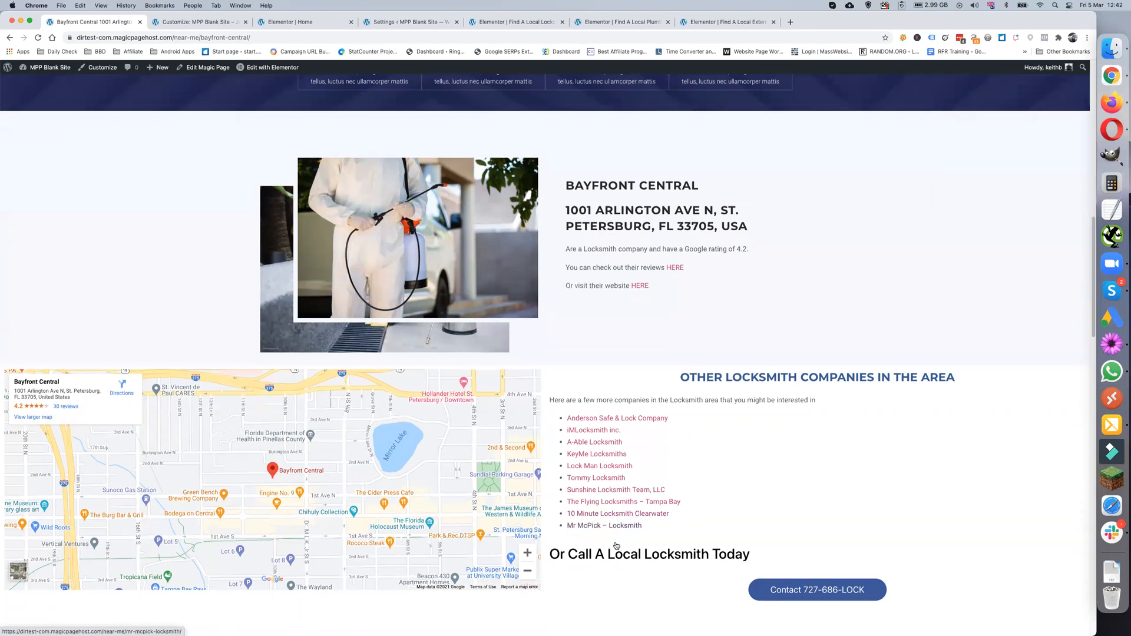
scroll(616, 542, up, 7)
scroll(616, 545, down, 15)
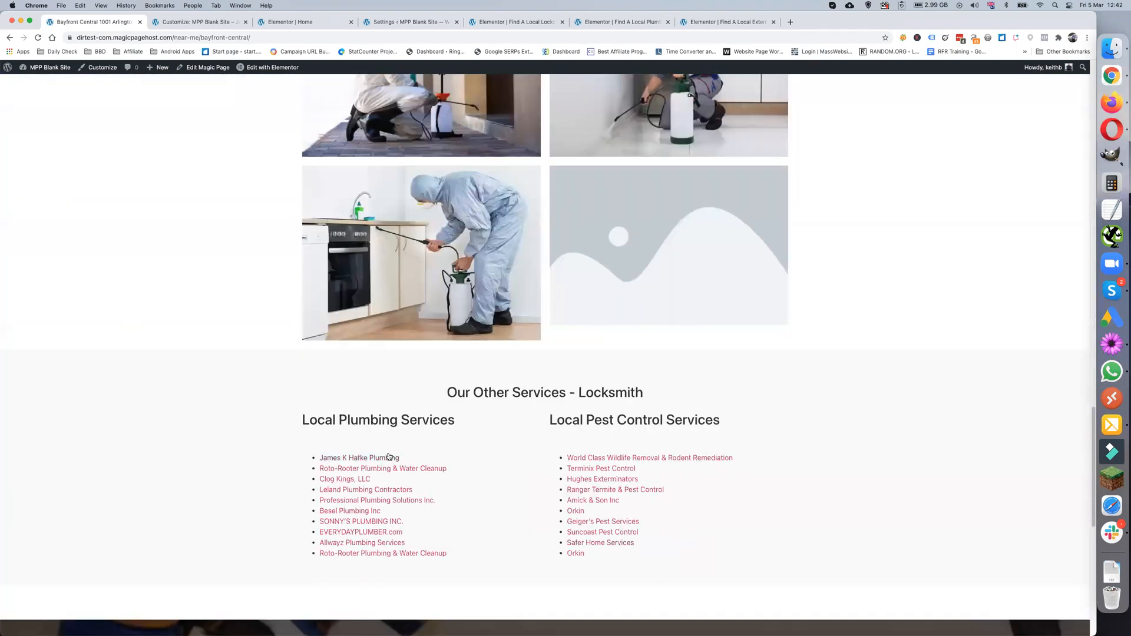
- Open and scroll through the Clog Kings, LLC page, then return to the Elementor | Home tab
click(349, 482)
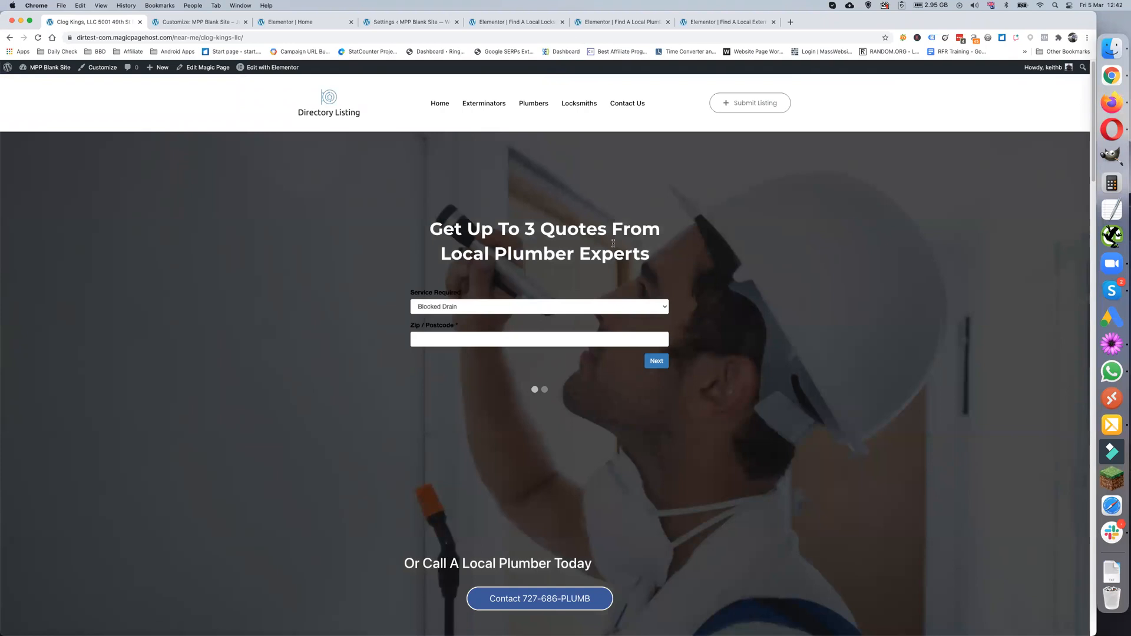
drag(439, 254, 557, 253)
scroll(516, 332, down, 5)
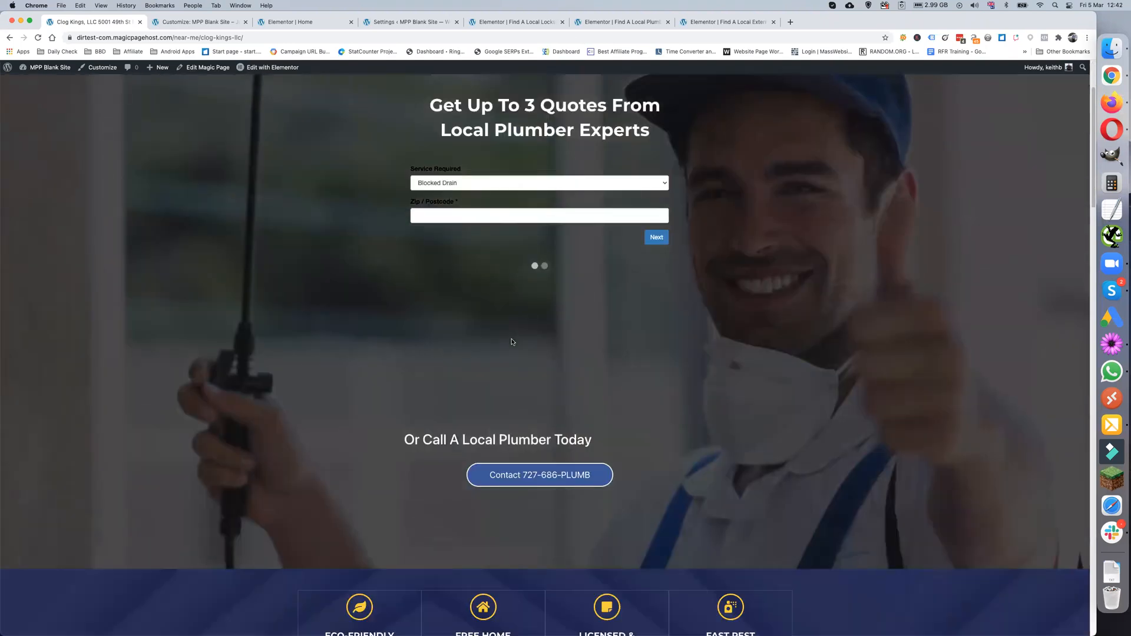
scroll(512, 342, down, 5)
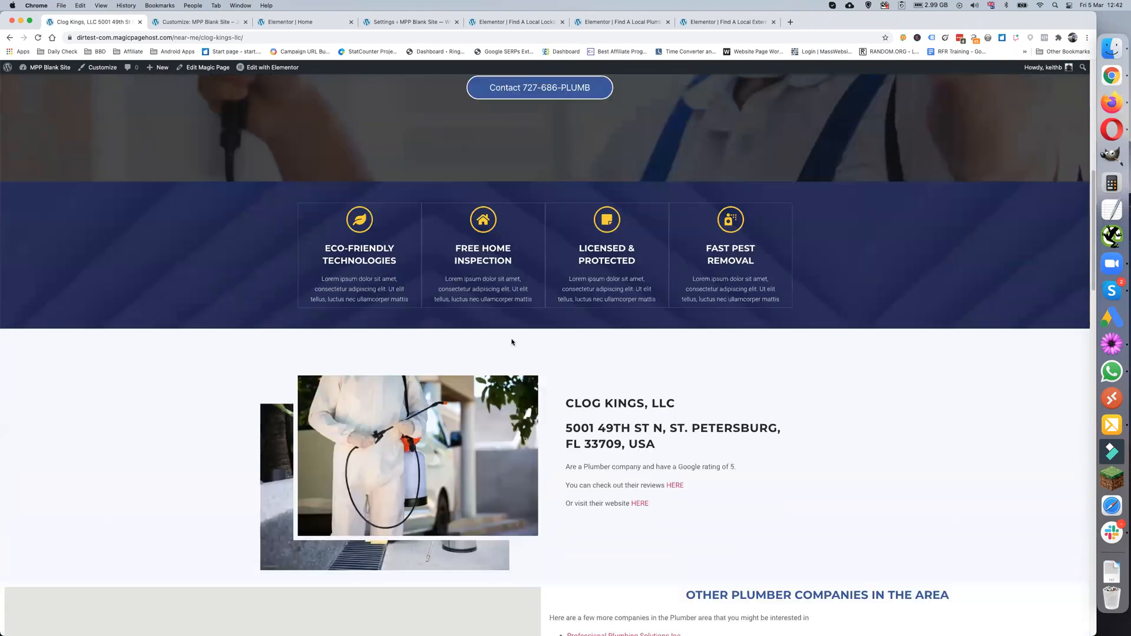
scroll(635, 400, down, 2)
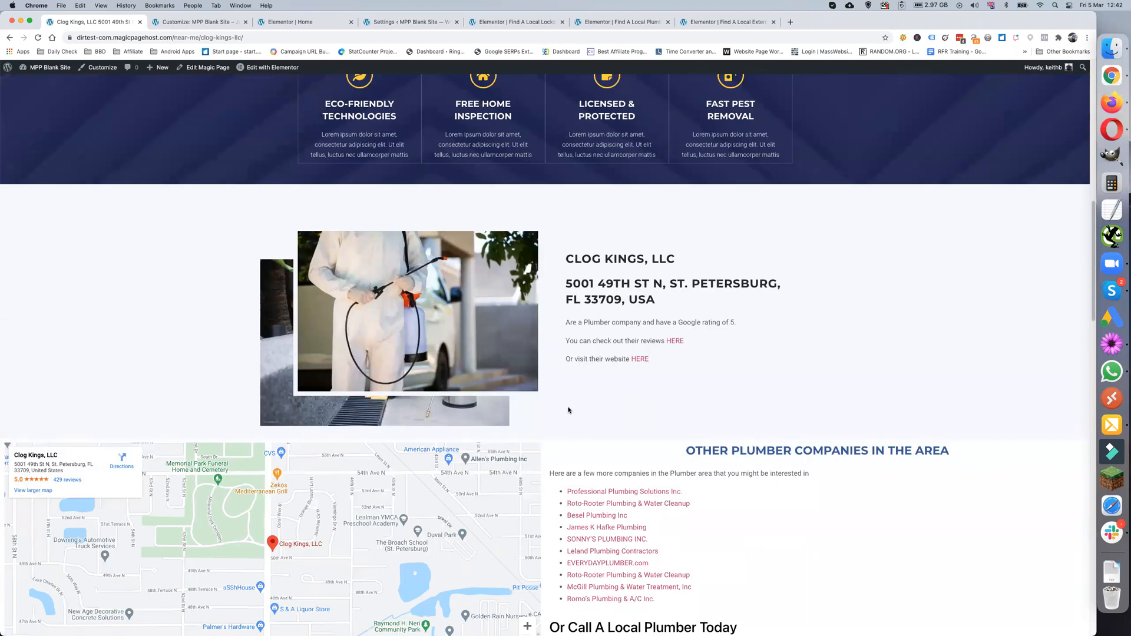
scroll(654, 364, down, 1)
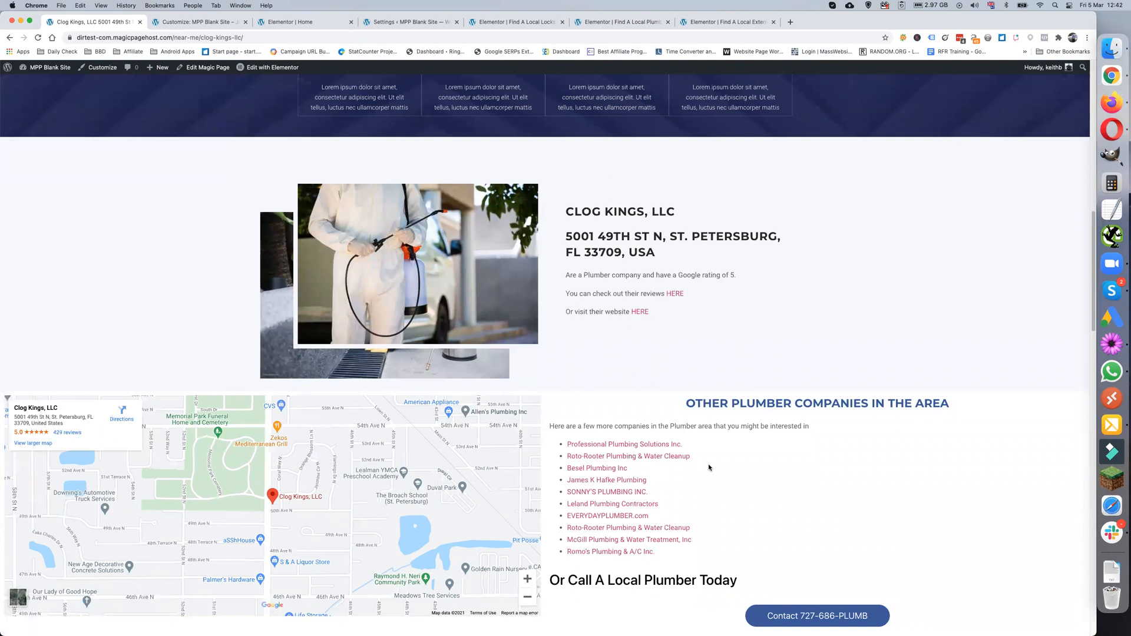
scroll(760, 592, down, 1)
scroll(760, 591, down, 5)
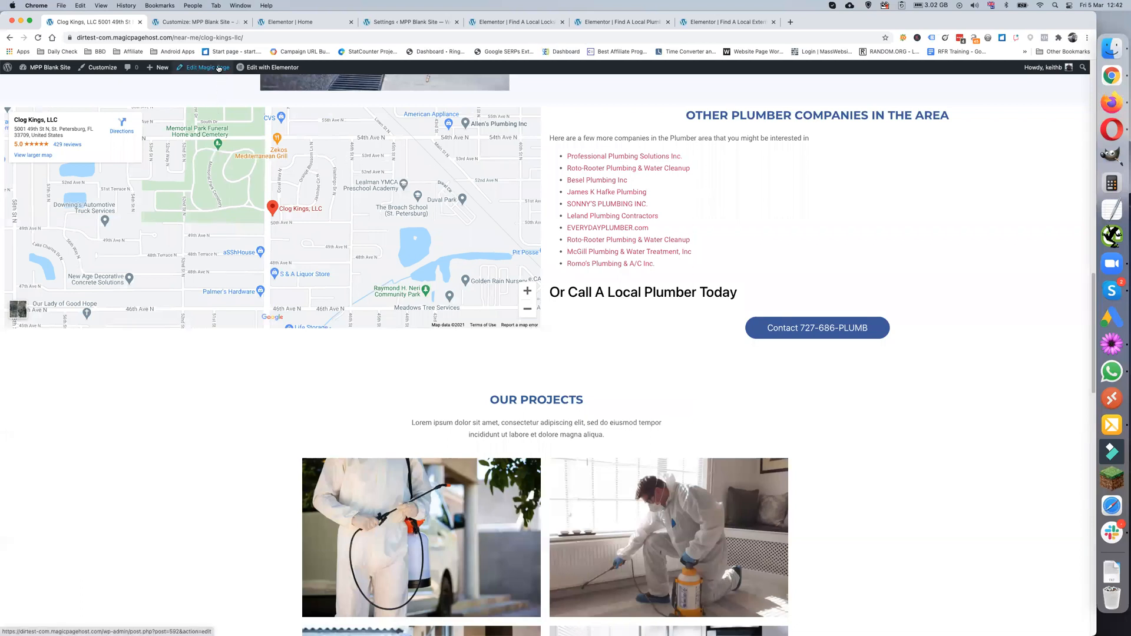
click(305, 22)
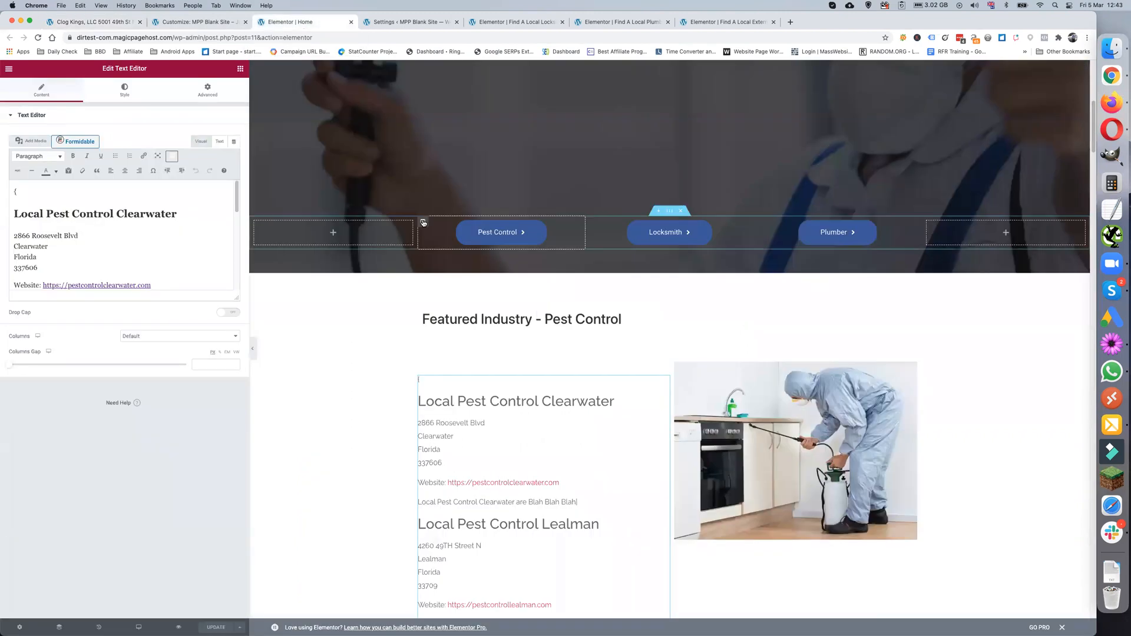
- Widen the Elementor editing panel and zoom the browser in four steps
scroll(416, 354, up, 10)
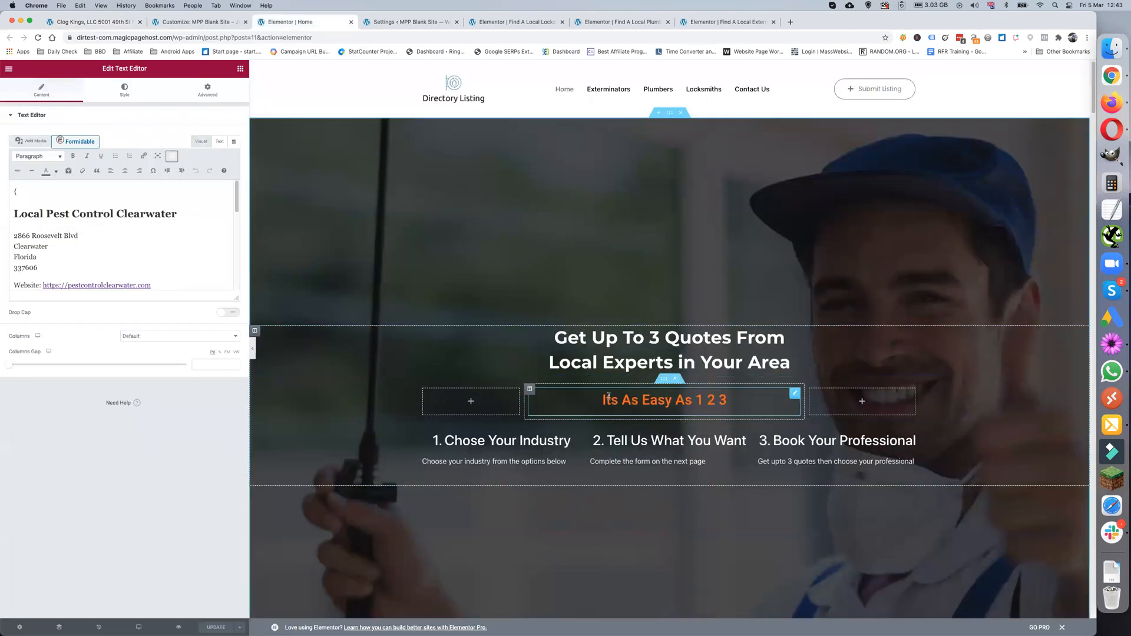
scroll(608, 397, down, 5)
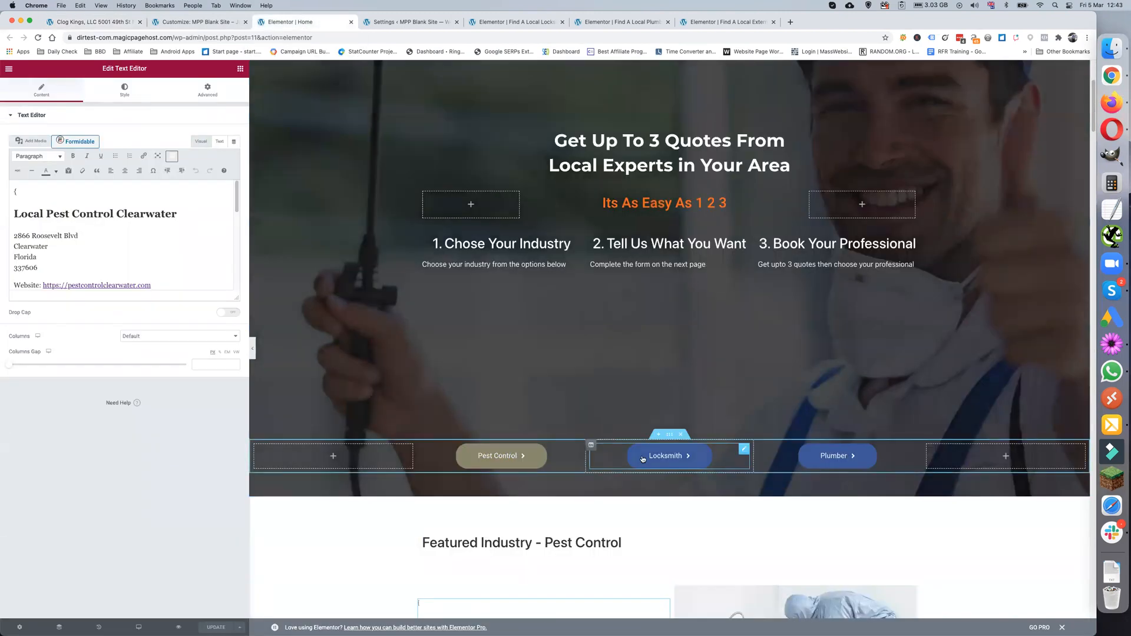
scroll(517, 424, down, 6)
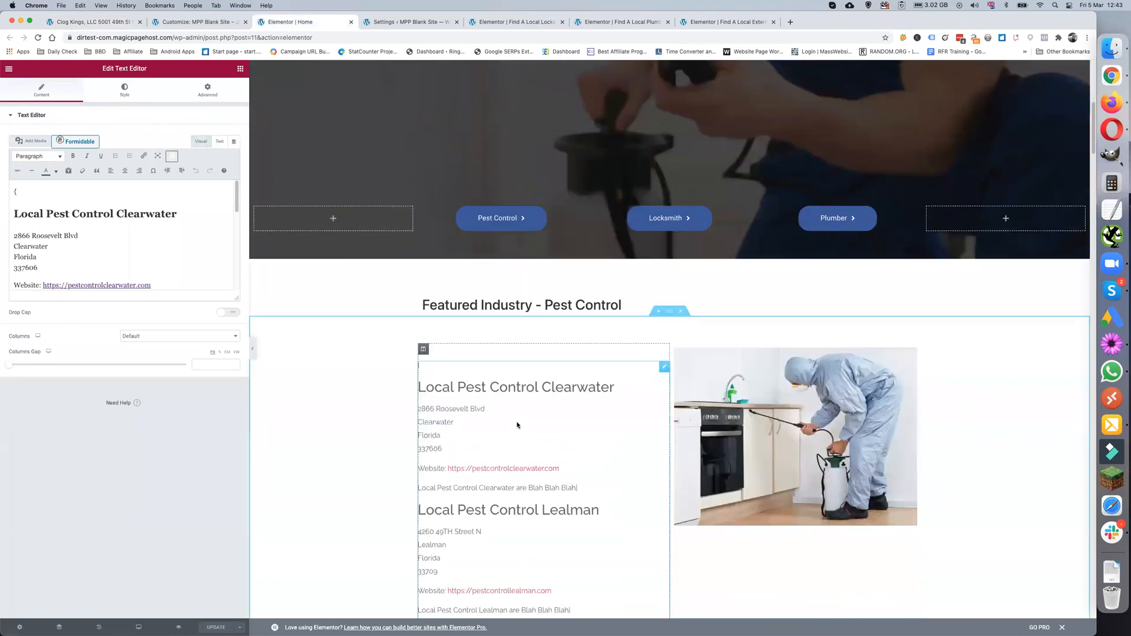
scroll(573, 446, down, 3)
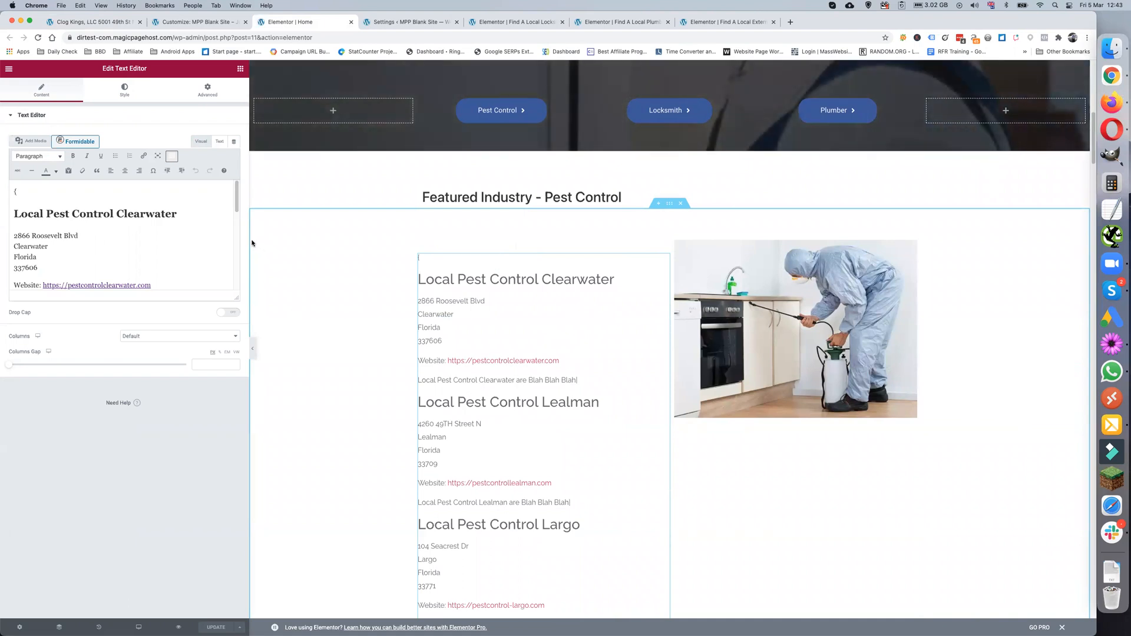
drag(250, 240, 302, 241)
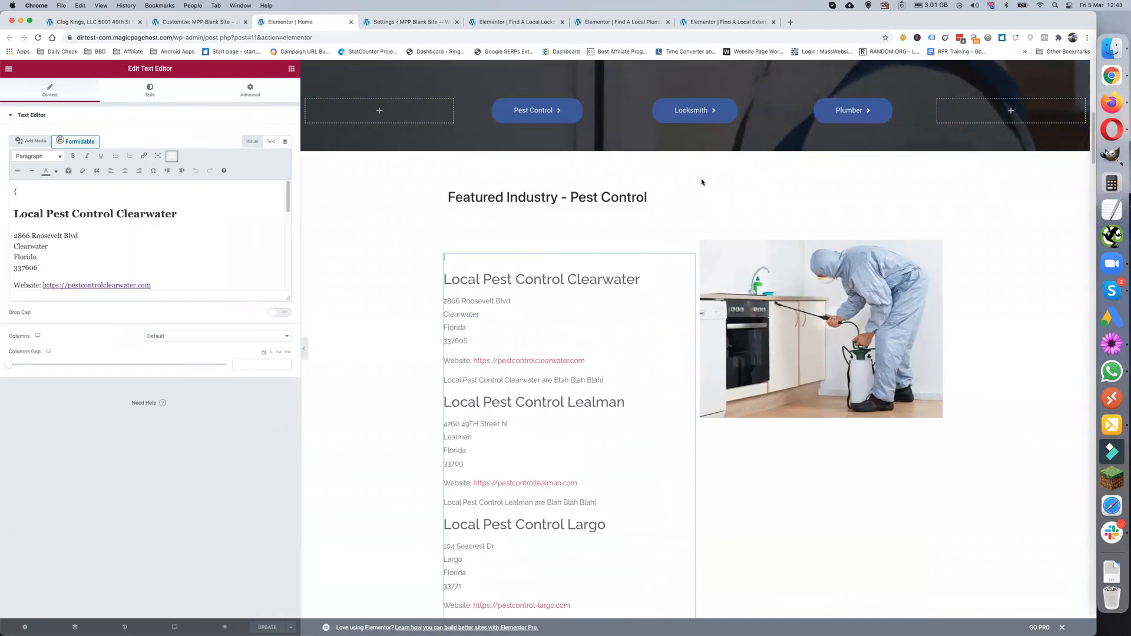
click(1087, 38)
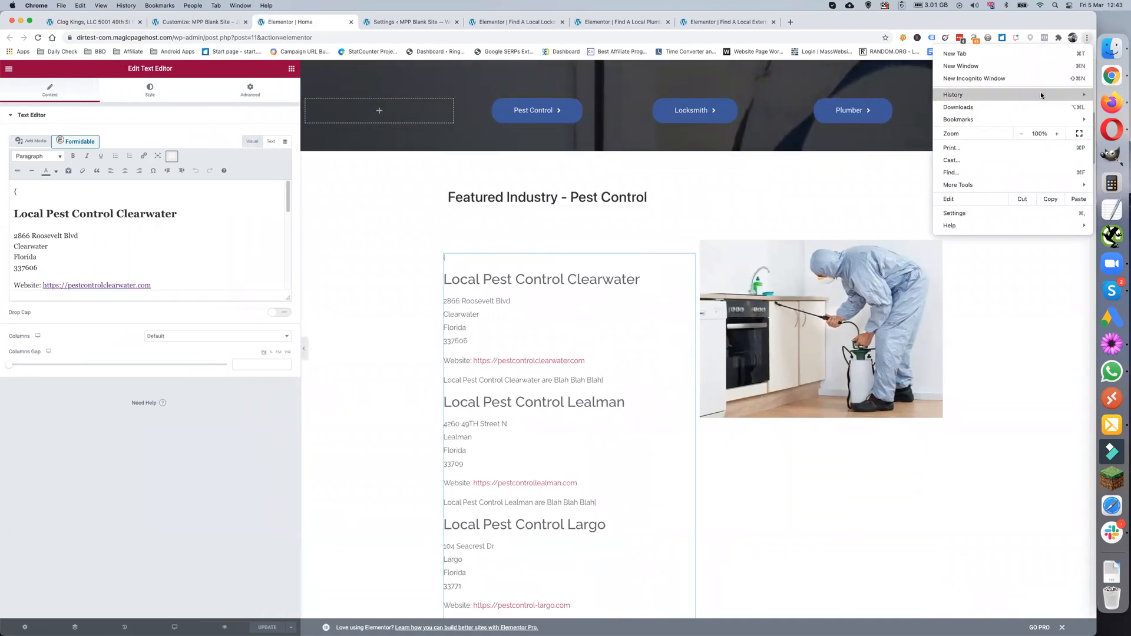
click(1056, 134)
click(1056, 134)
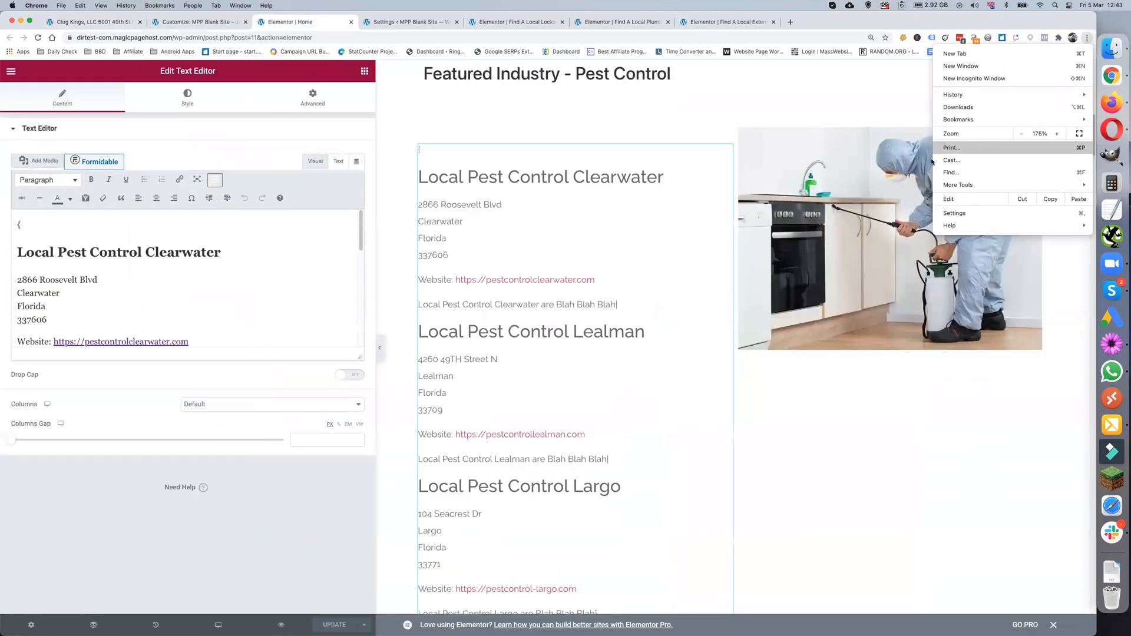
click(1056, 134)
click(1056, 133)
click(475, 204)
click(475, 203)
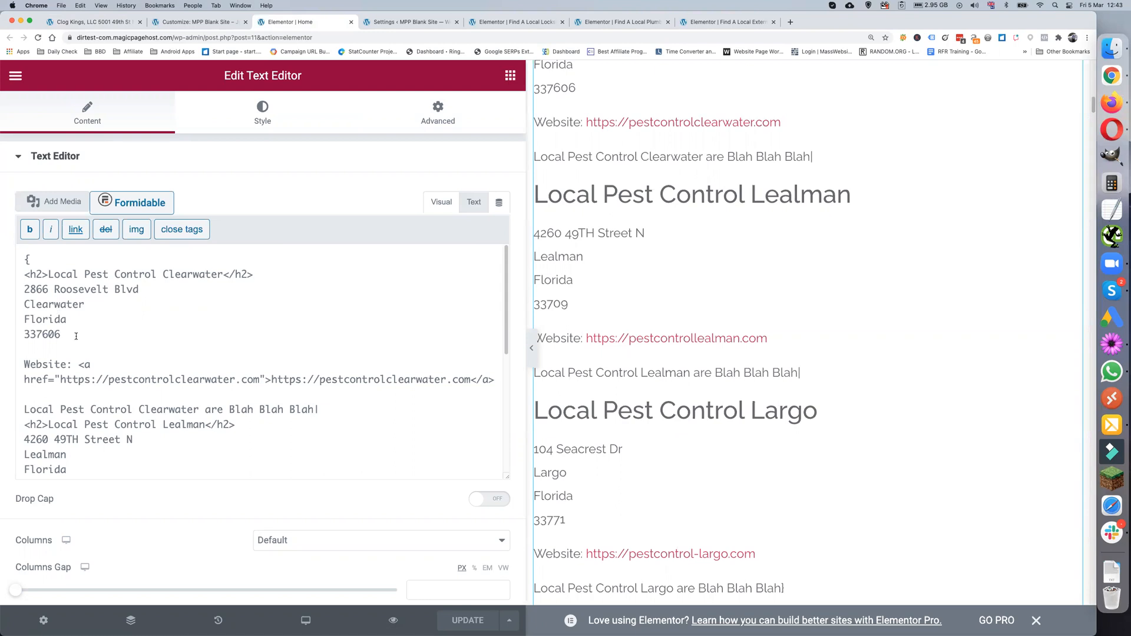
click(164, 289)
text(<b)
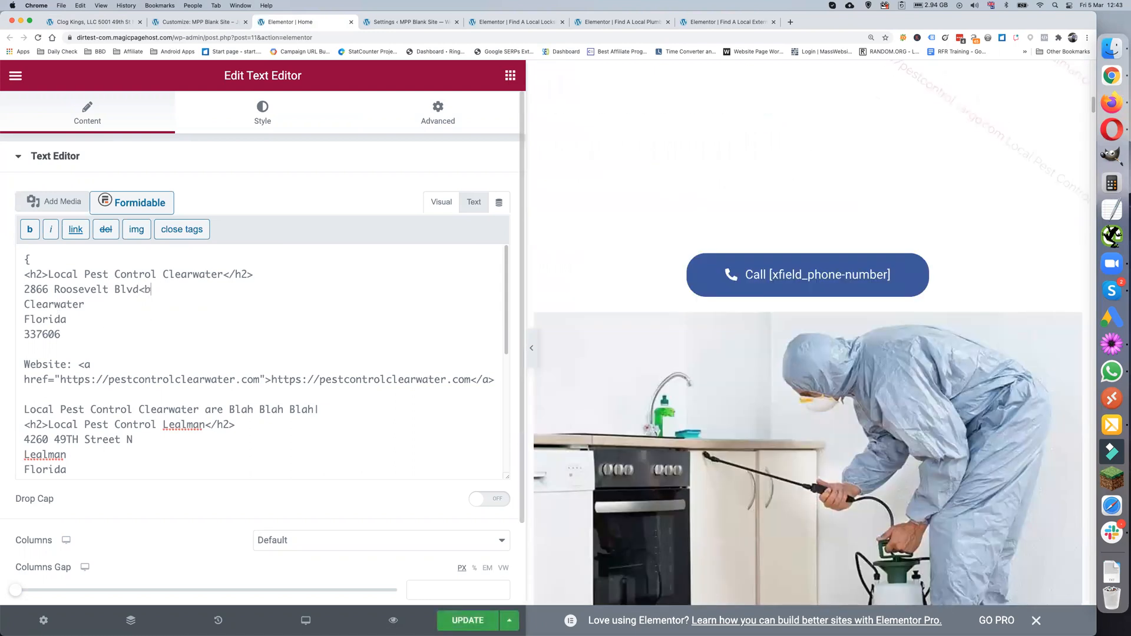
text(r/>)
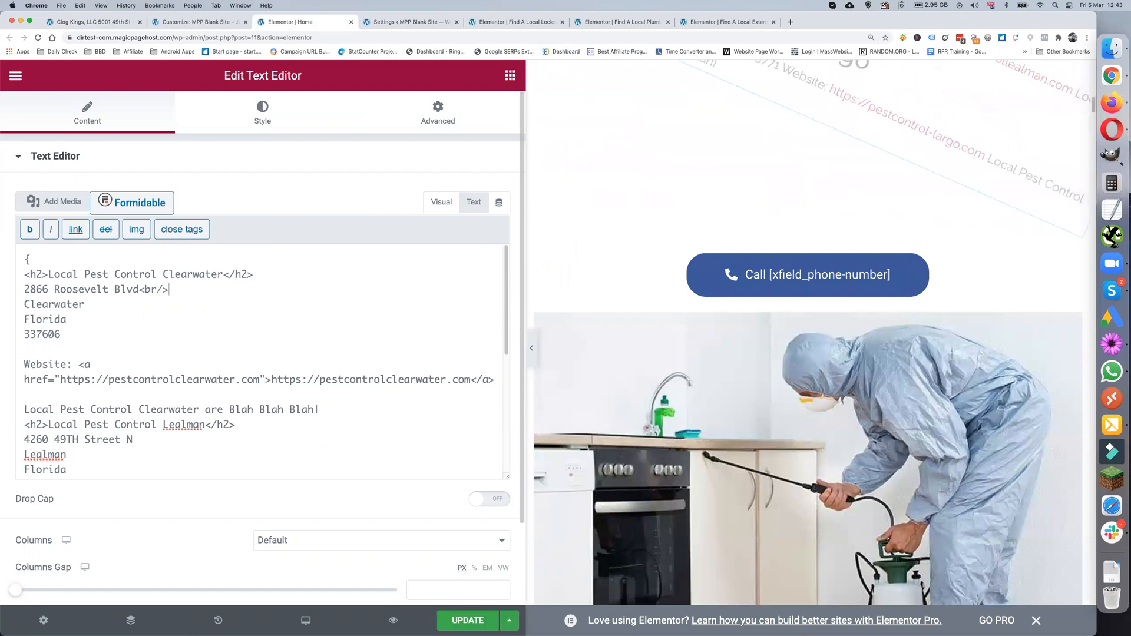
drag(139, 288, 169, 289)
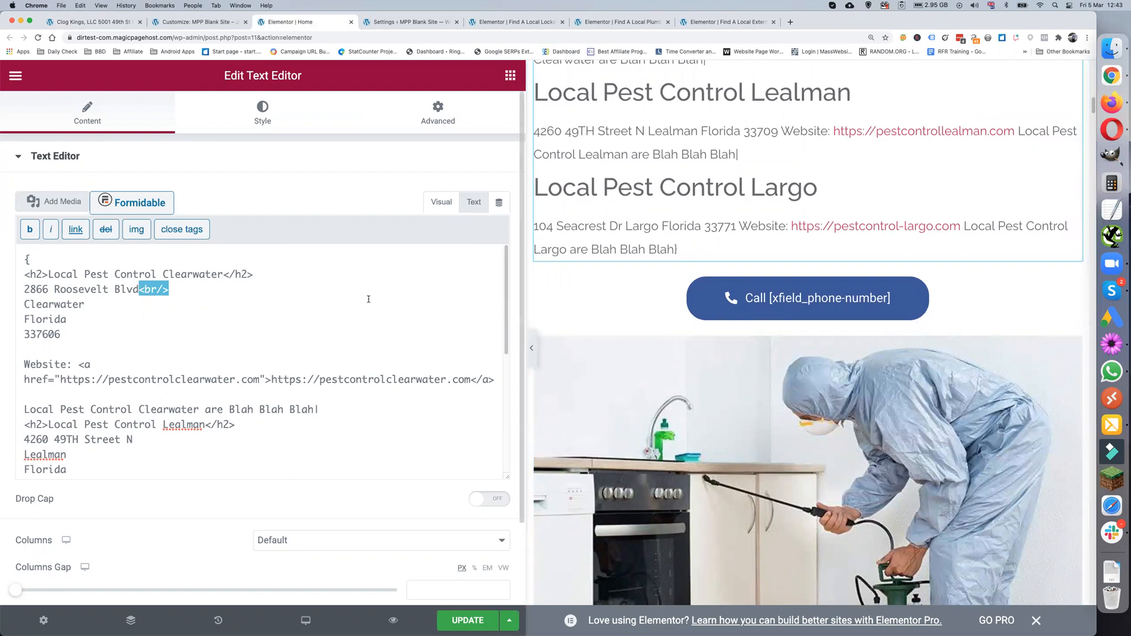
- Scroll through the HTML for the Clearwater, Lealman and Largo pest control listings
scroll(216, 336, down, 1)
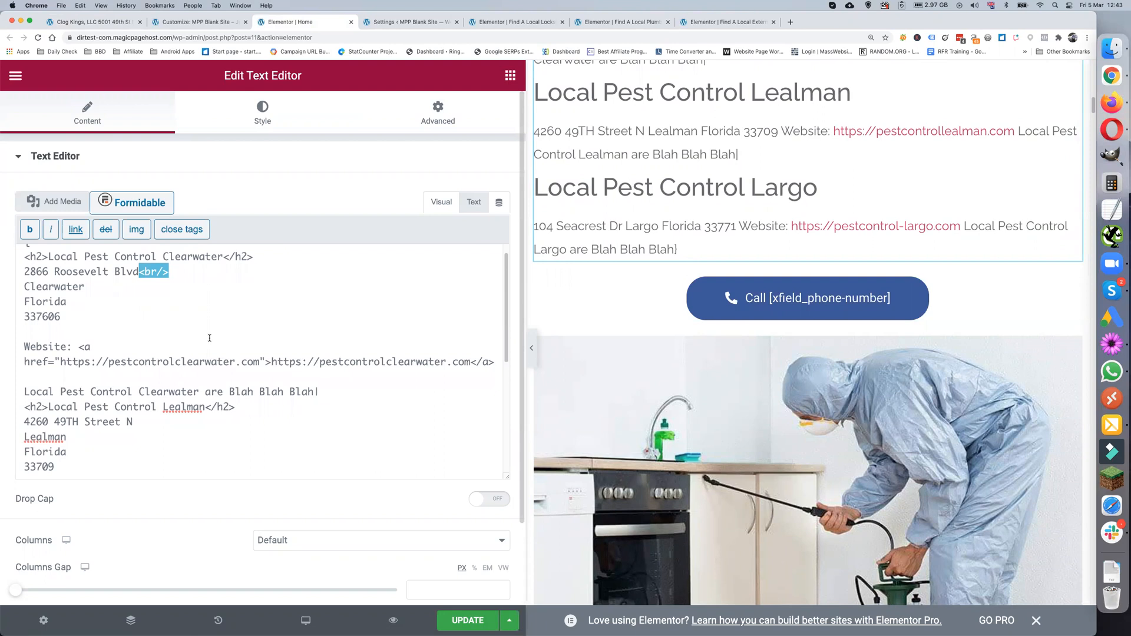
scroll(196, 343, down, 1)
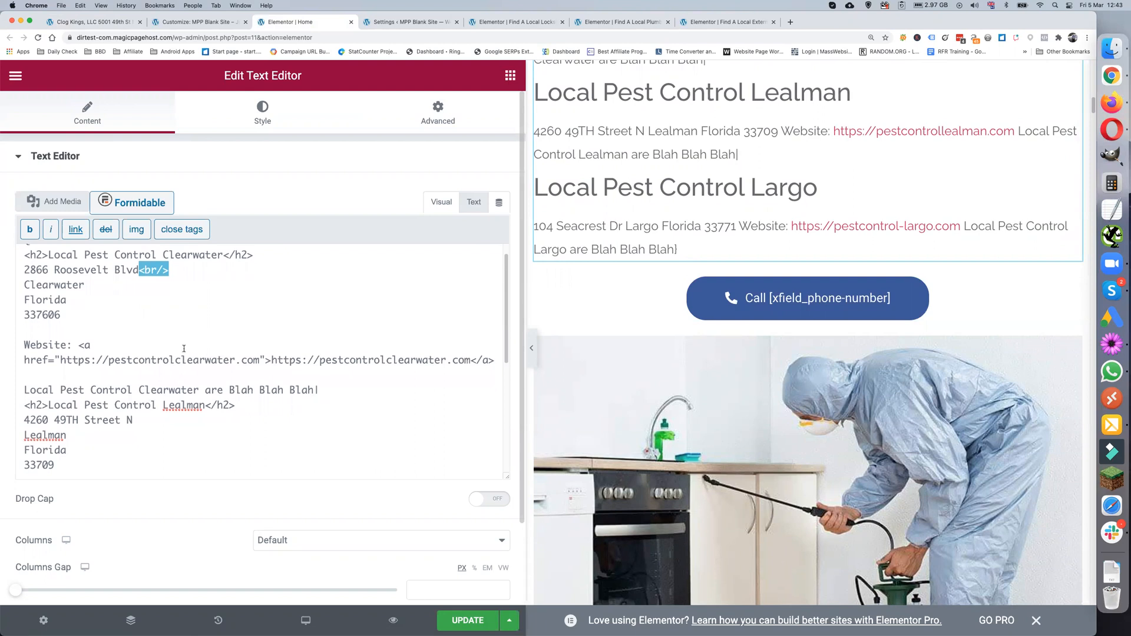
scroll(287, 359, down, 1)
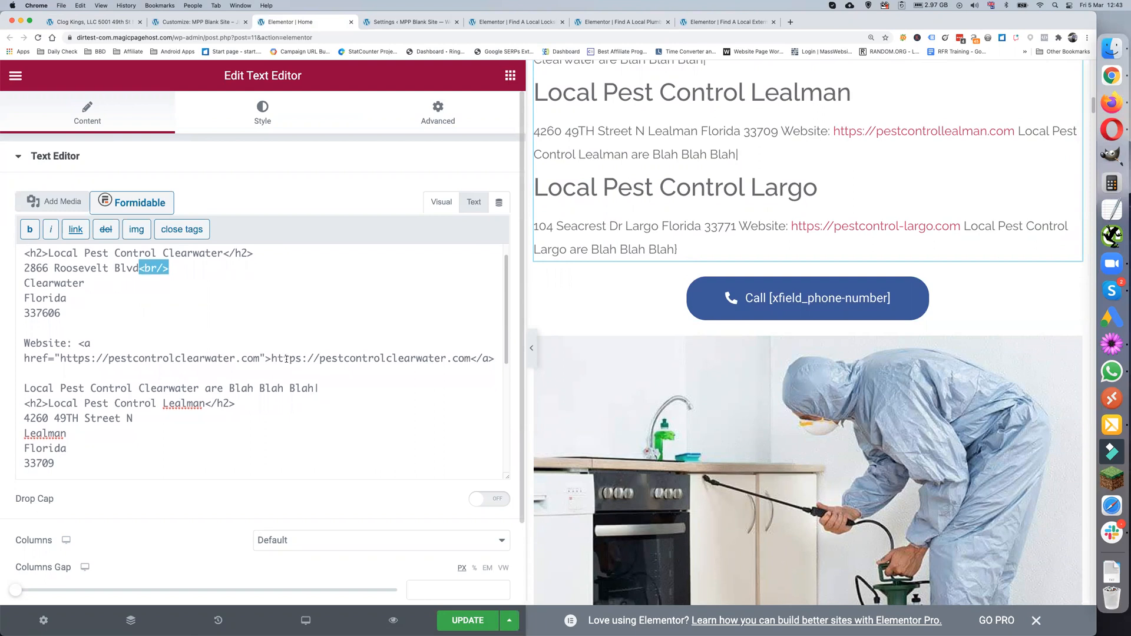
scroll(201, 340, up, 1)
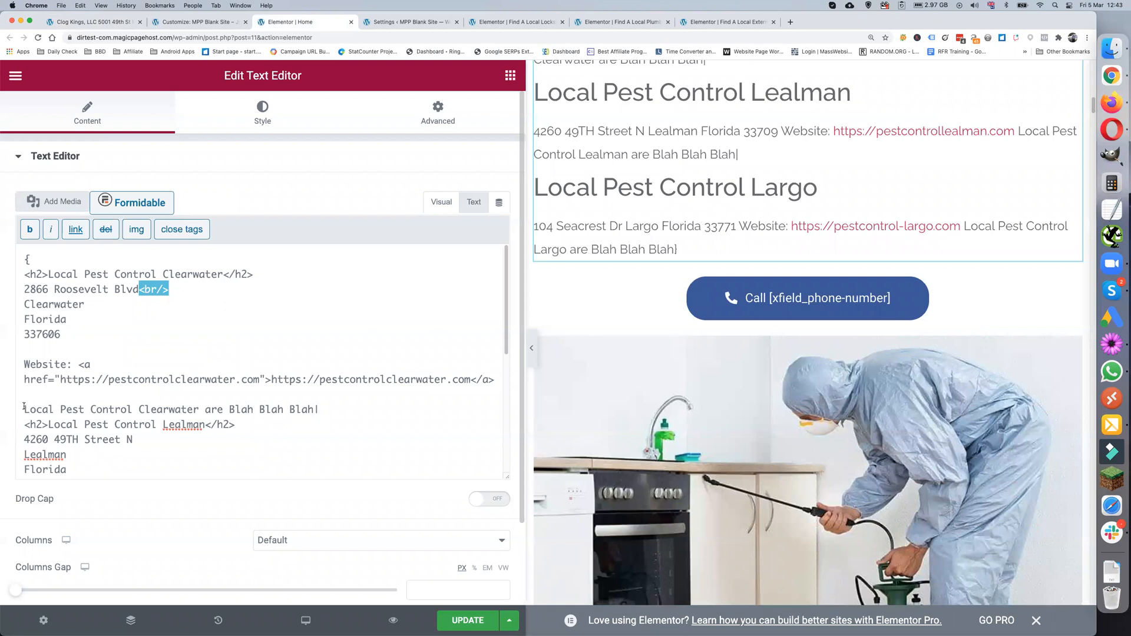
scroll(145, 411, down, 6)
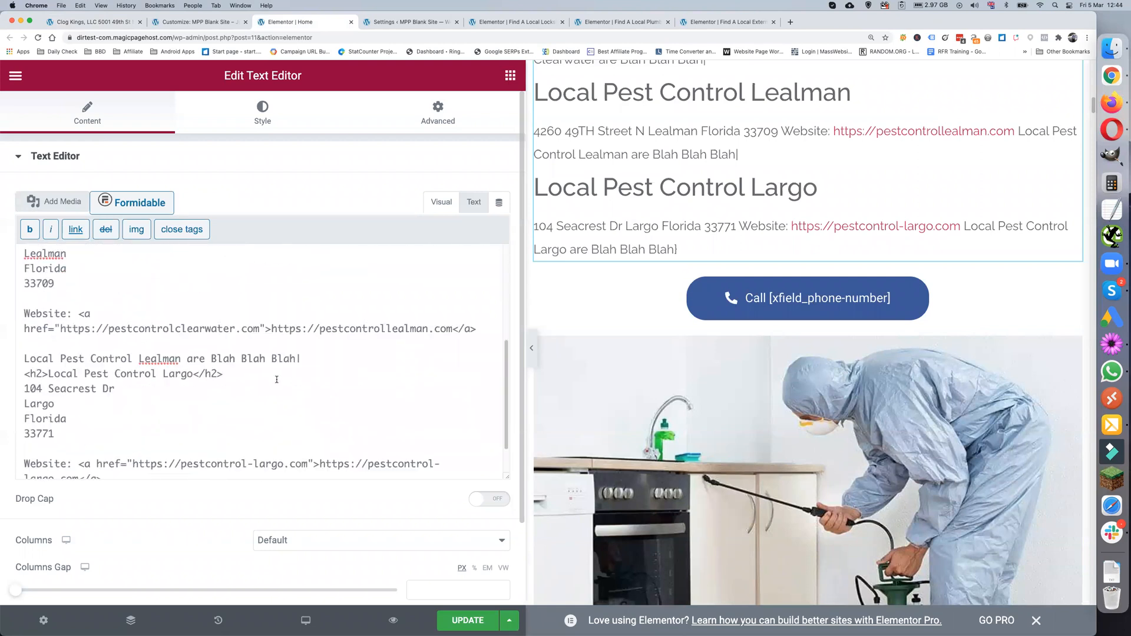
scroll(295, 369, up, 4)
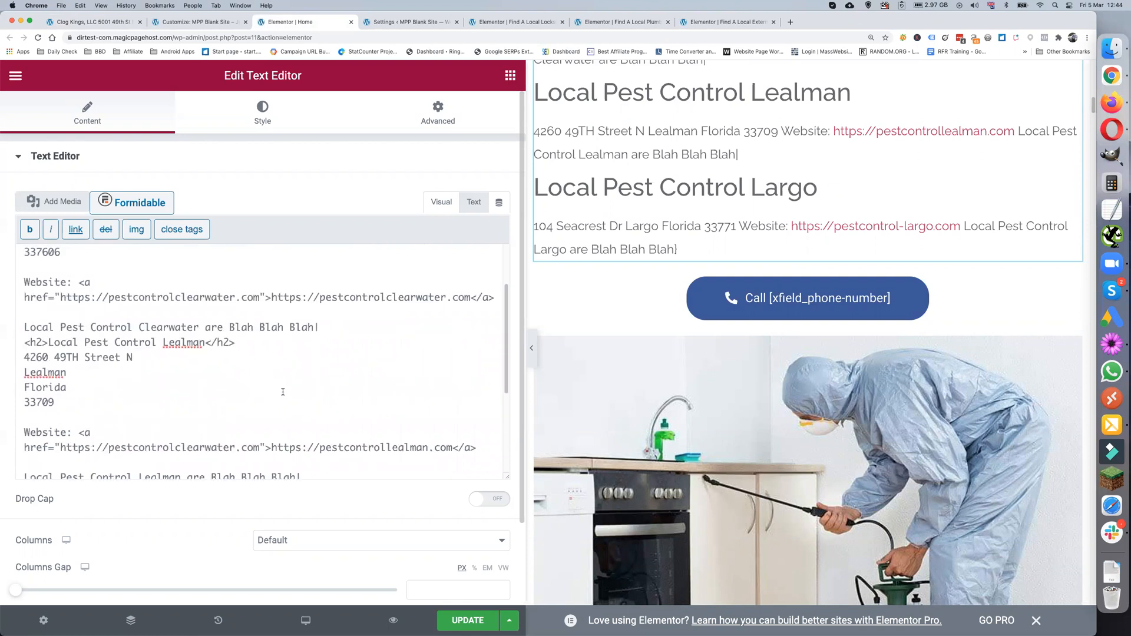
scroll(292, 420, down, 5)
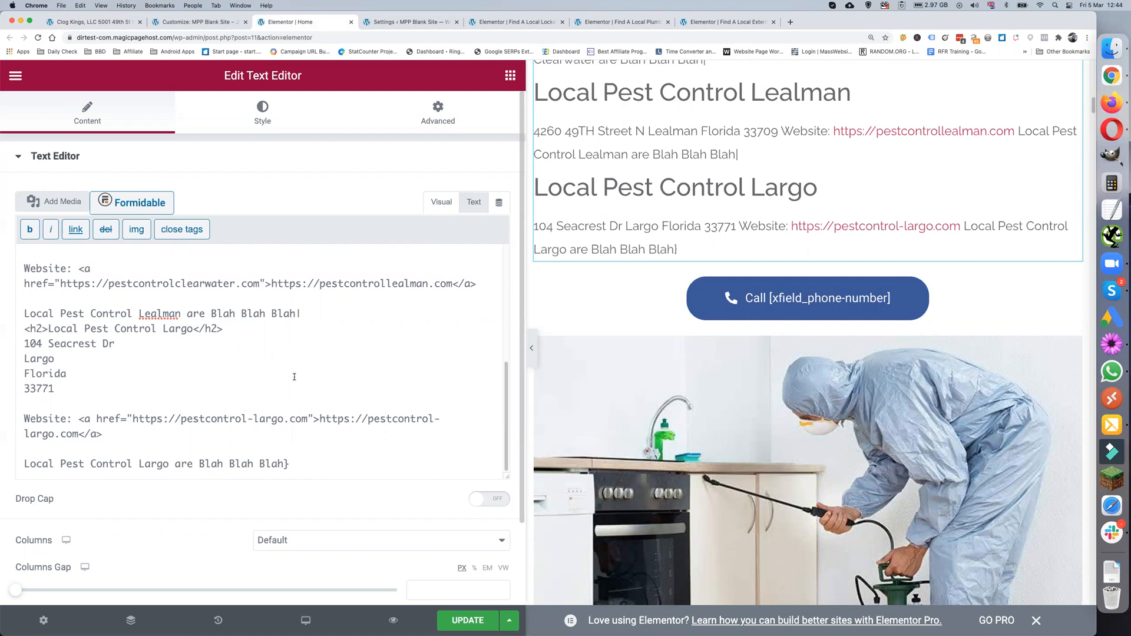
scroll(144, 373, up, 3)
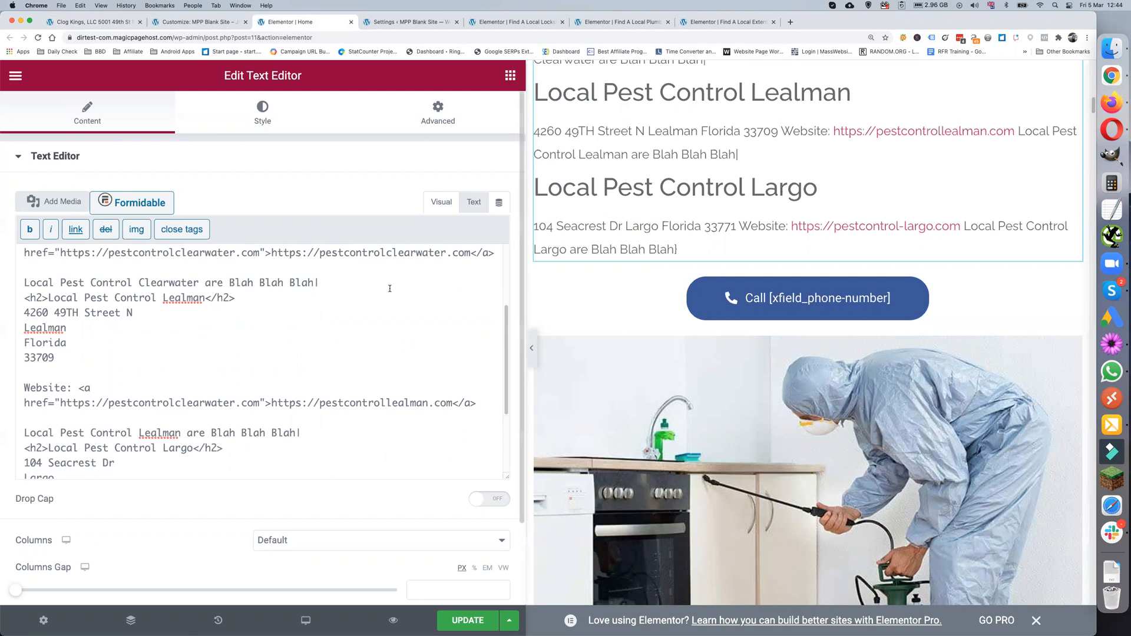
scroll(349, 299, down, 5)
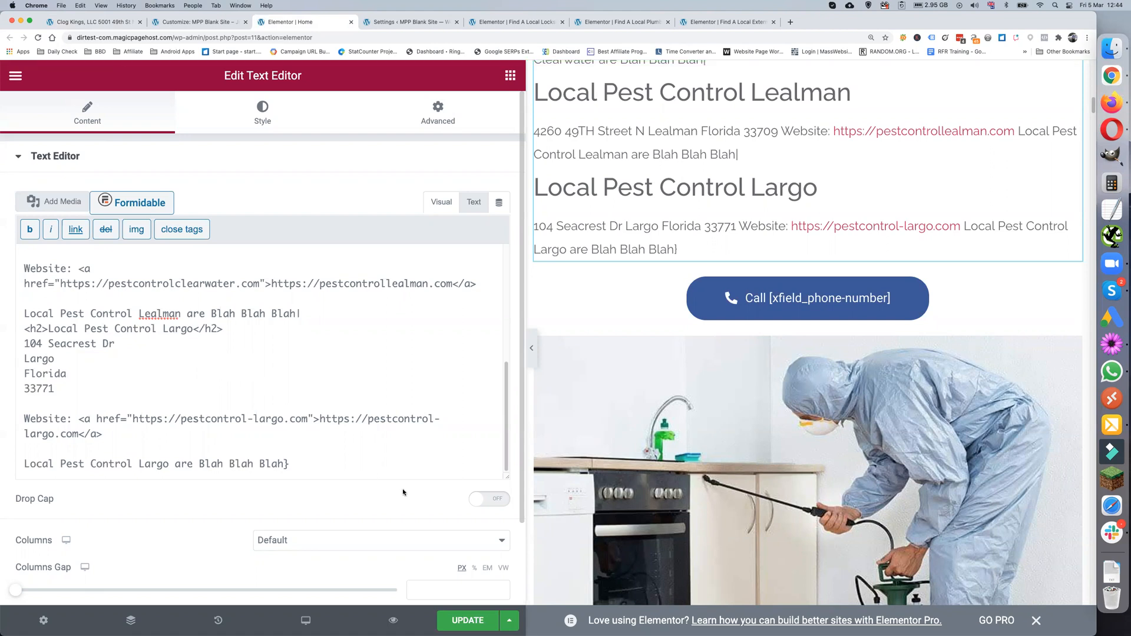
- Scroll the home page preview and drag the panel edge left to widen it
scroll(694, 448, up, 3)
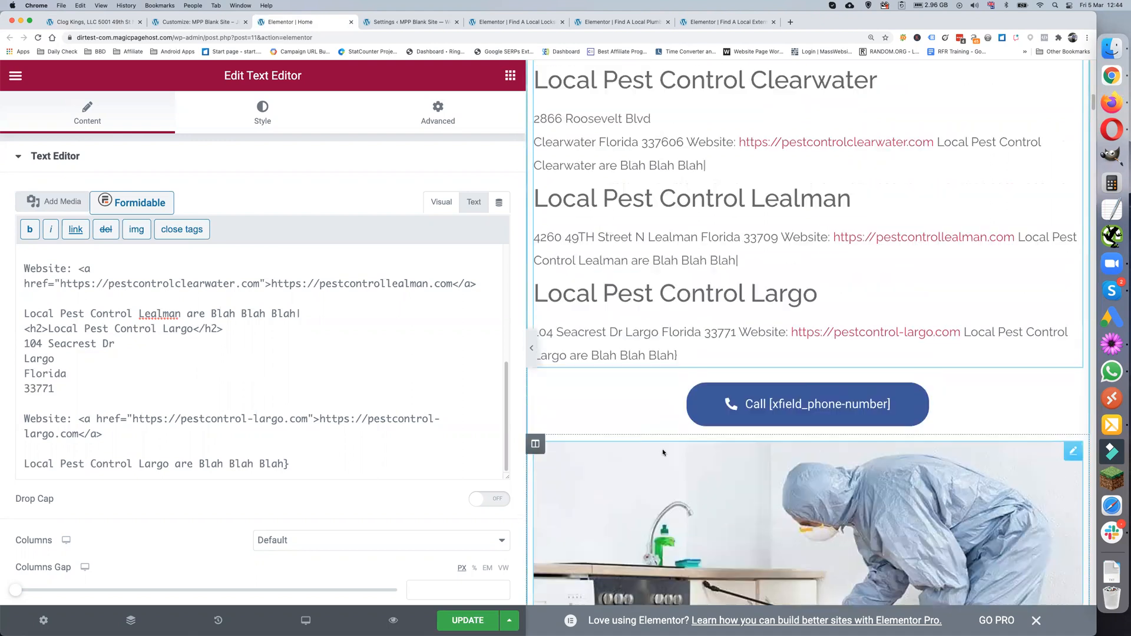
scroll(672, 381, down, 2)
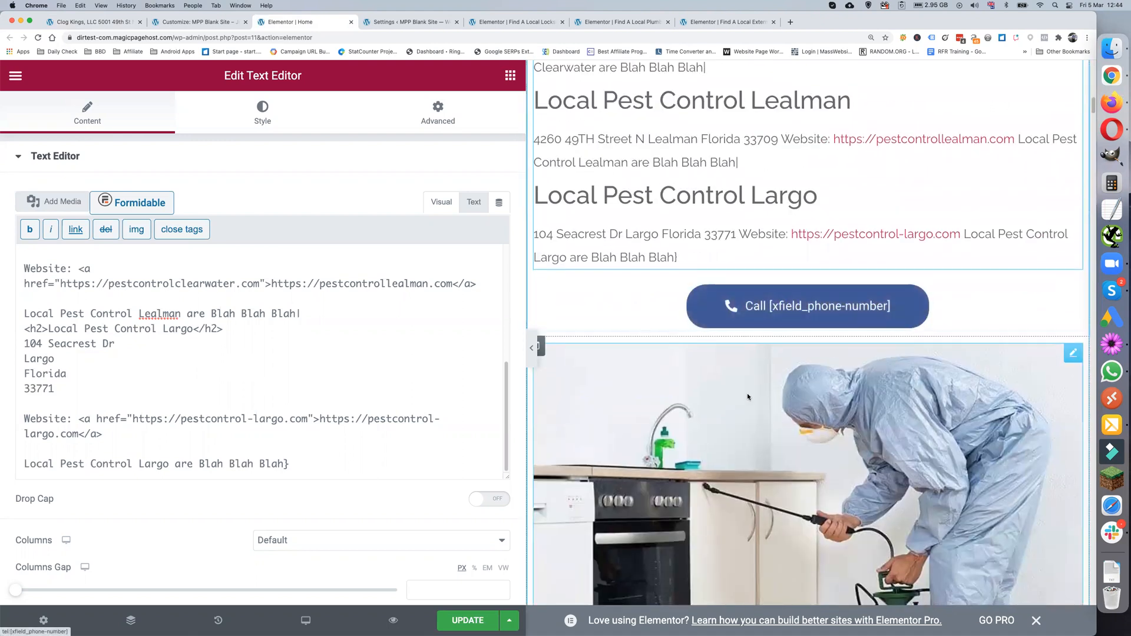
scroll(747, 393, down, 6)
scroll(750, 394, down, 9)
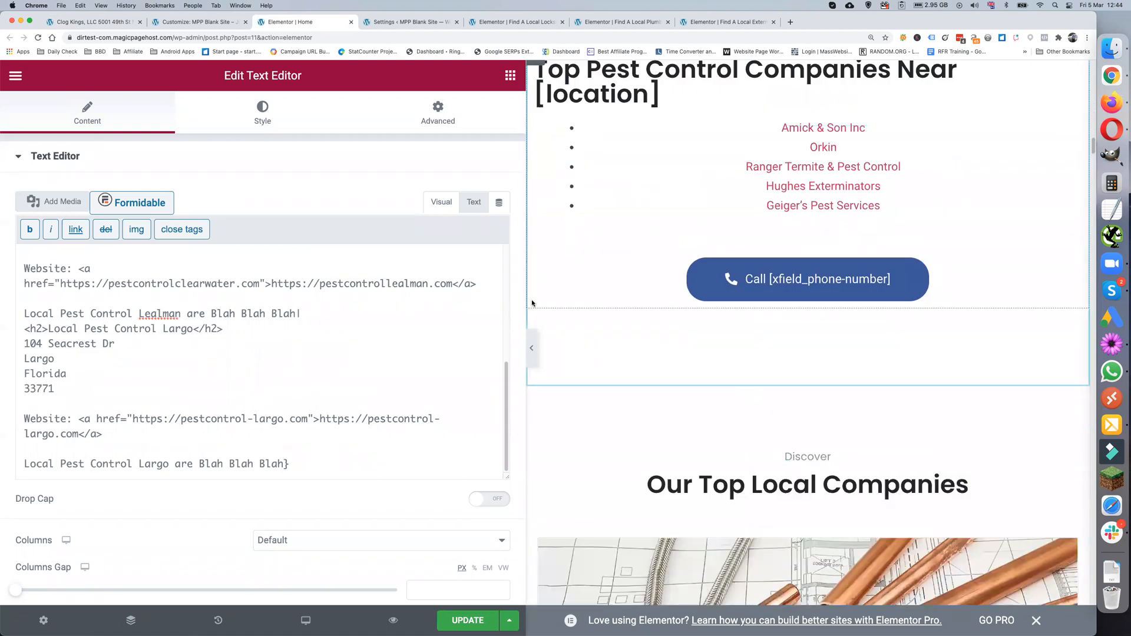
scroll(367, 268, up, 1)
drag(368, 269, 308, 266)
- Widen the preview further to show the full menu, then switch to Magic Page Settings
scroll(596, 360, down, 7)
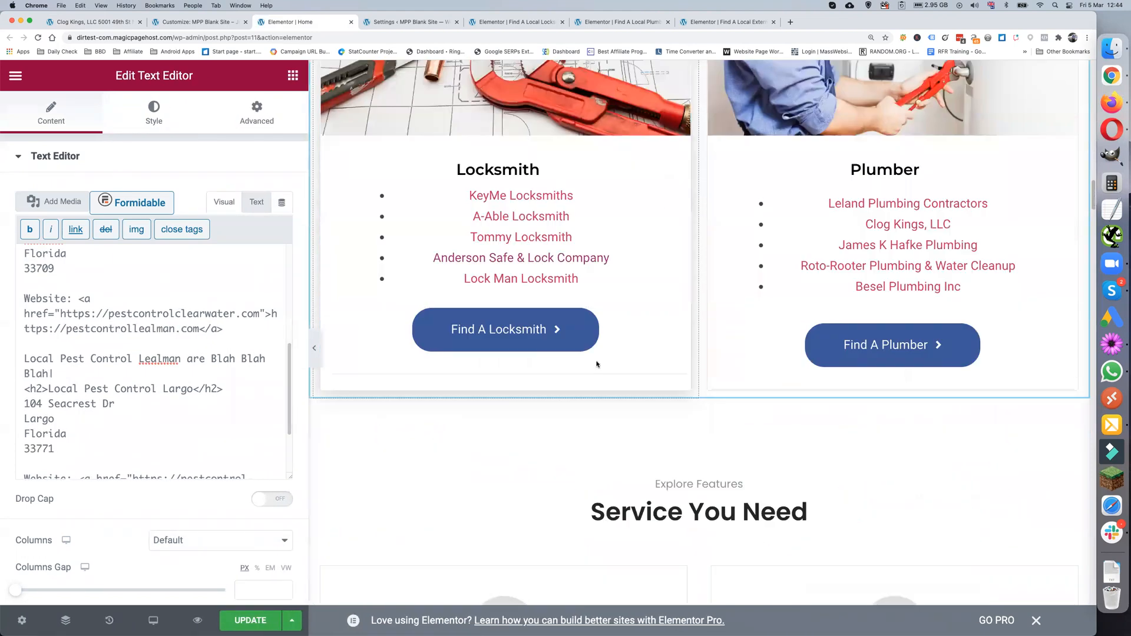
scroll(596, 363, up, 14)
scroll(596, 364, up, 15)
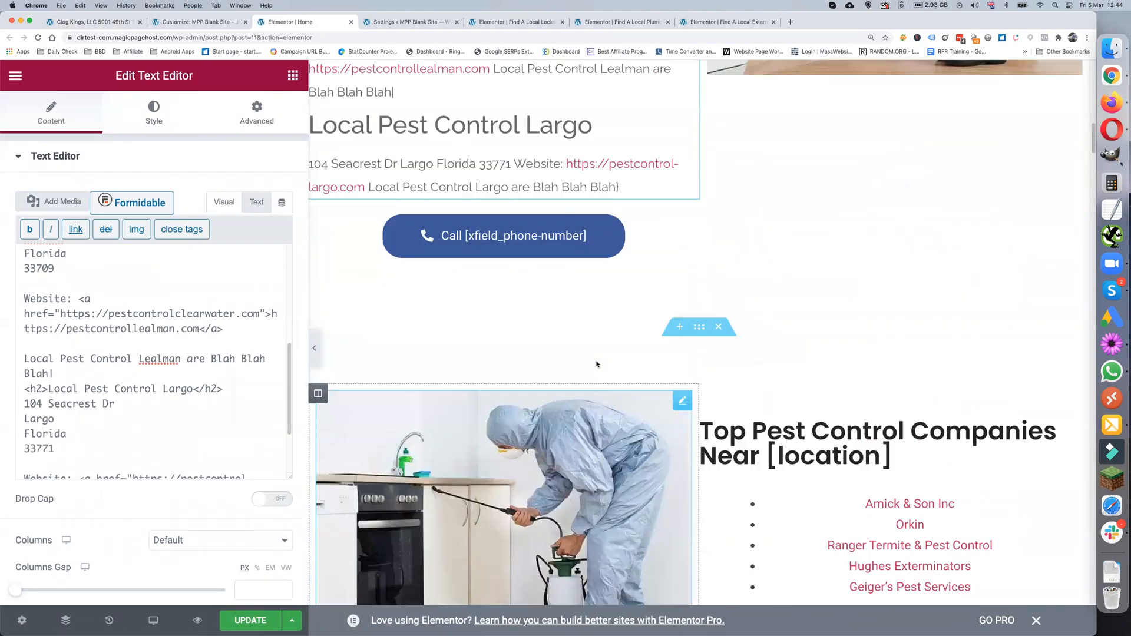
scroll(442, 382, up, 5)
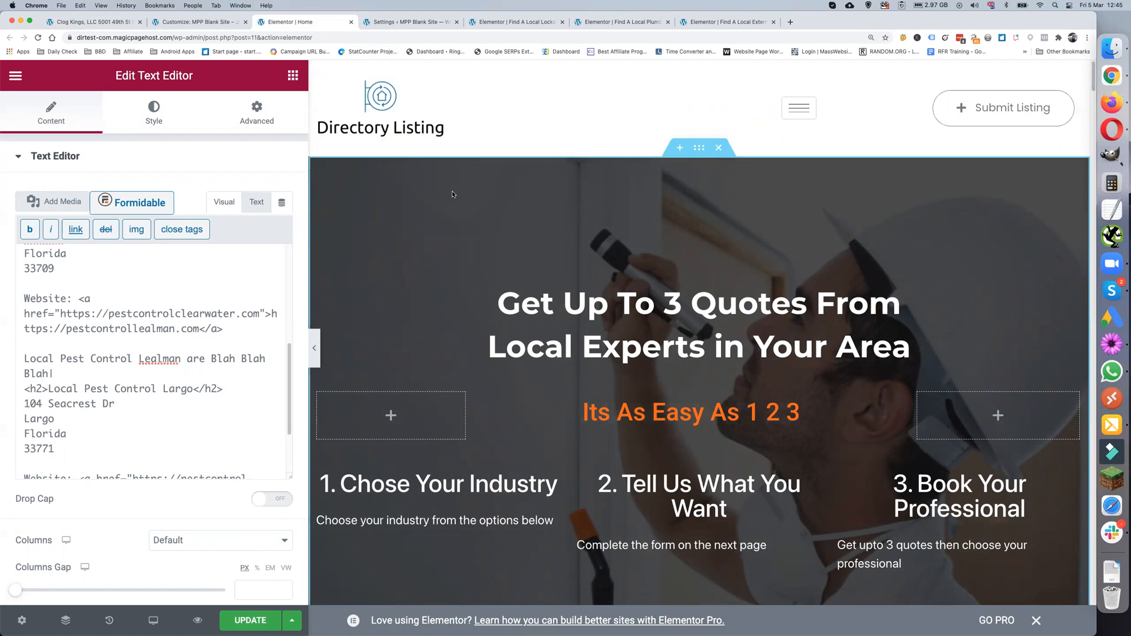
drag(309, 106, 259, 101)
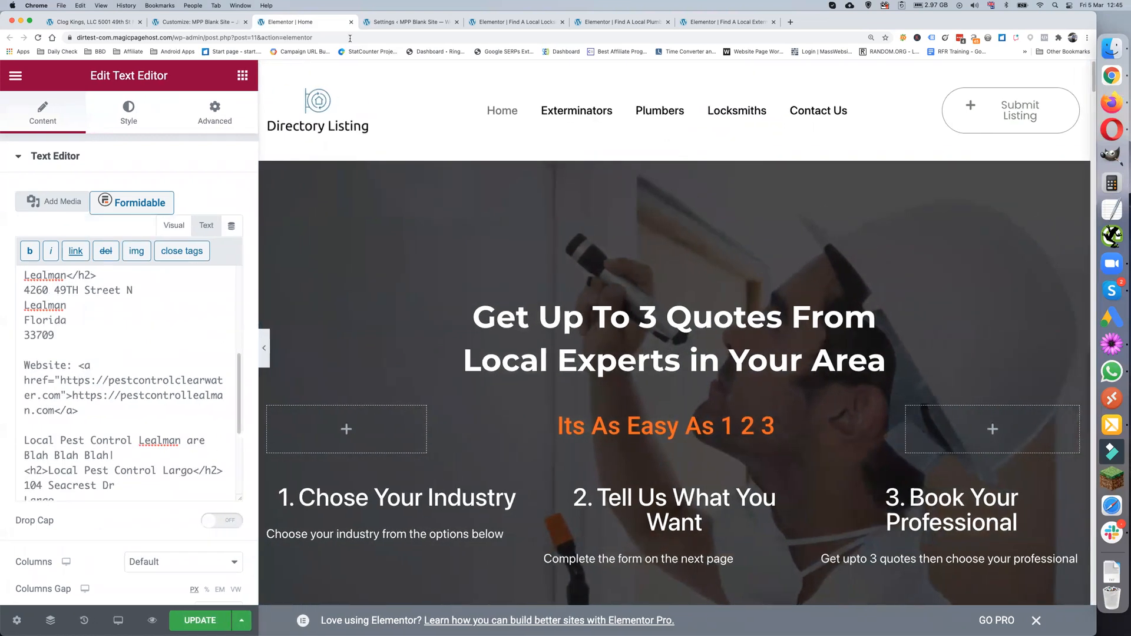
click(383, 23)
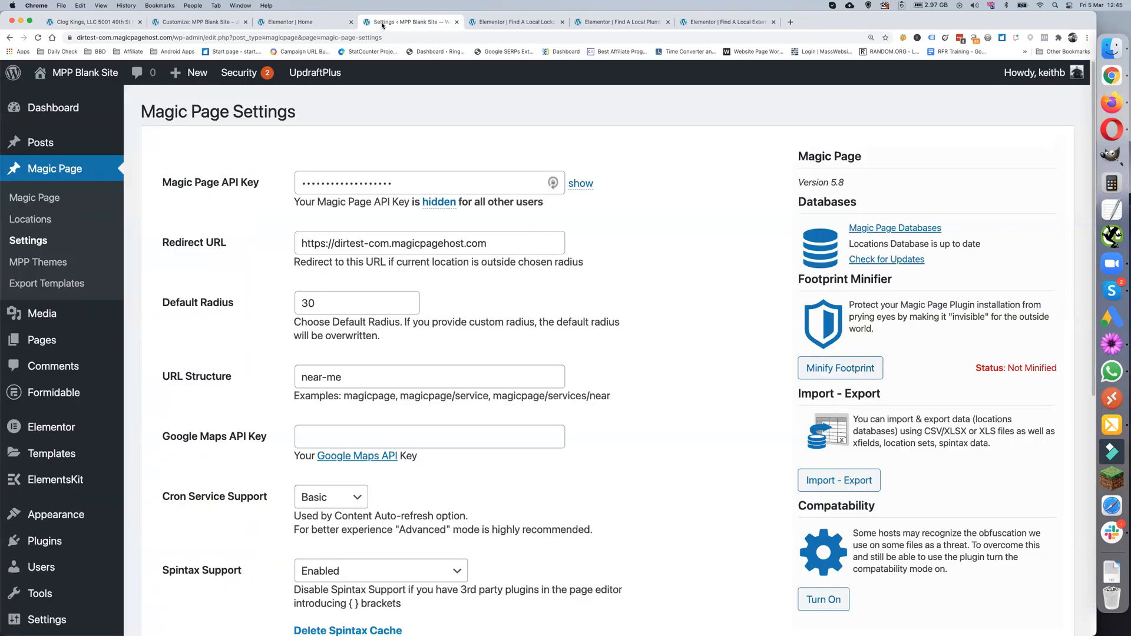
- Switch to the Locksmith page in Elementor and widen its preview area
click(518, 24)
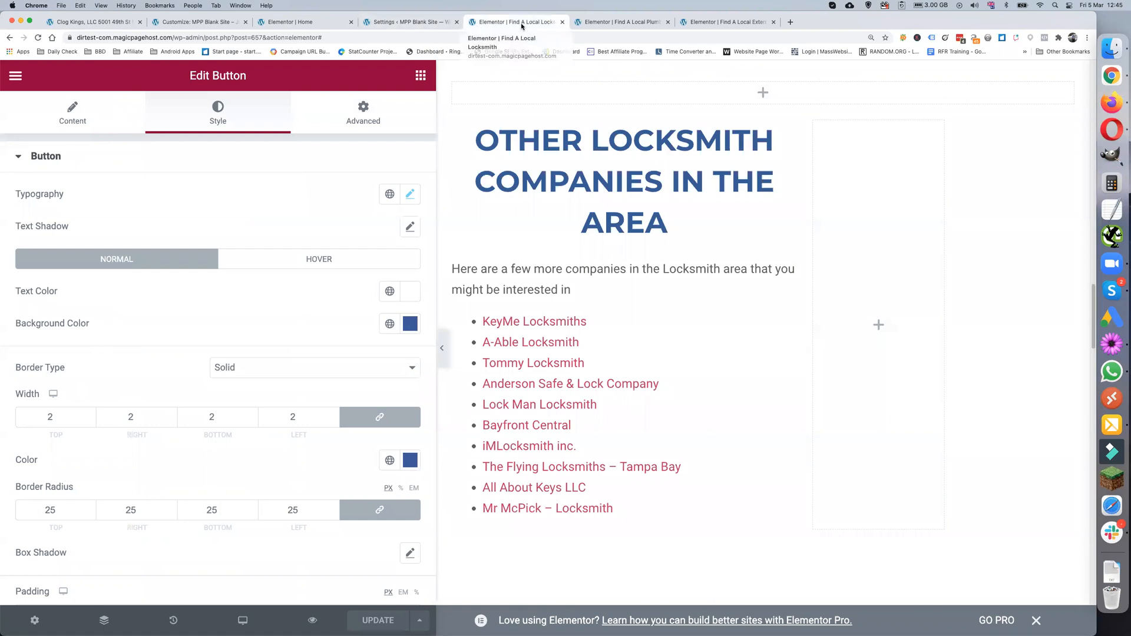
drag(437, 171, 279, 169)
scroll(471, 263, up, 15)
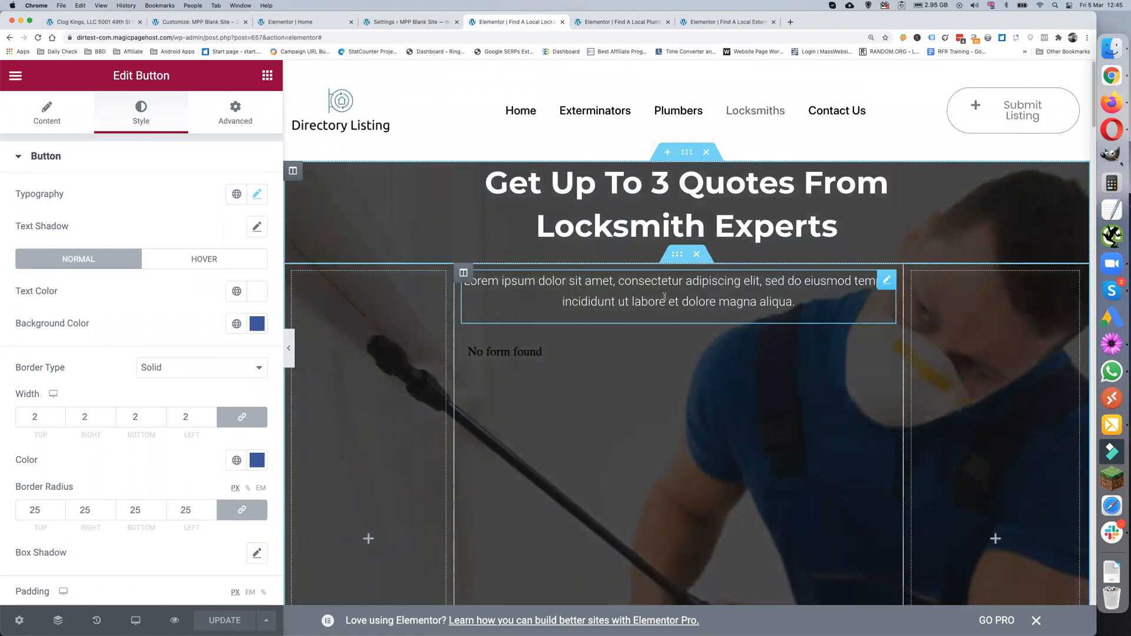
scroll(619, 276, down, 3)
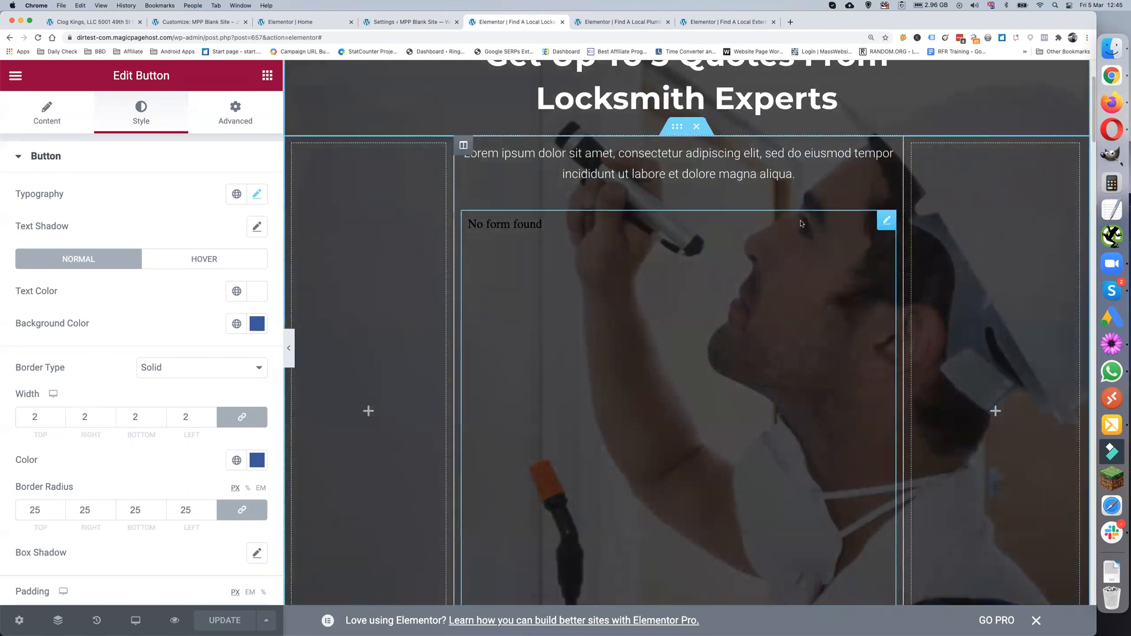
- Show the quote-form widget's Text code and select the [xfield_form-id-locksmith] shortcode
click(887, 220)
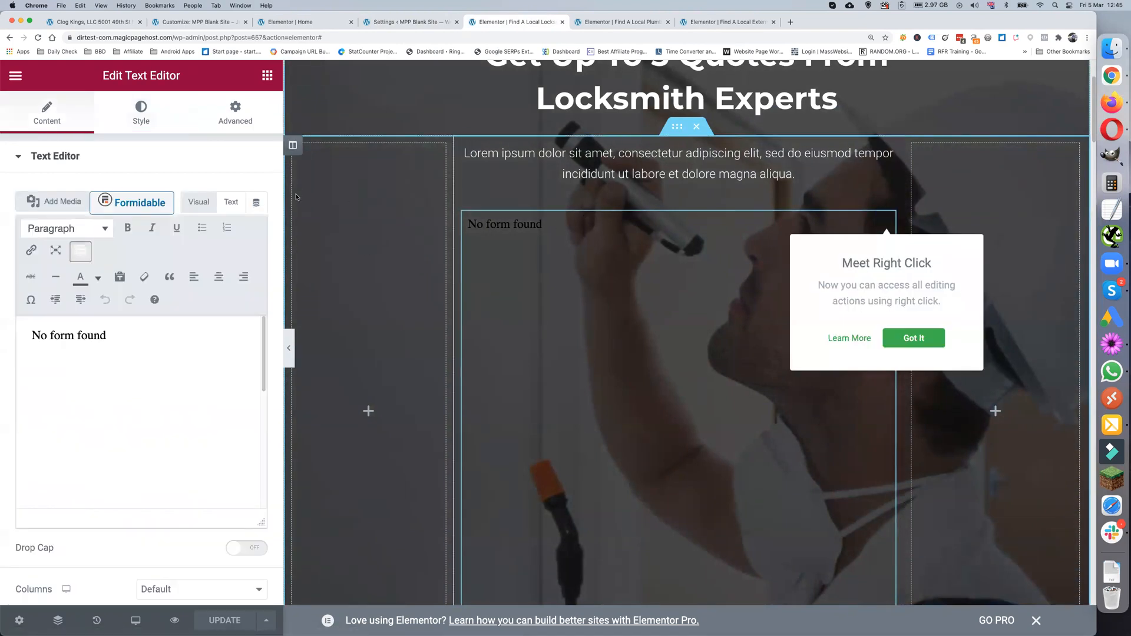
click(231, 202)
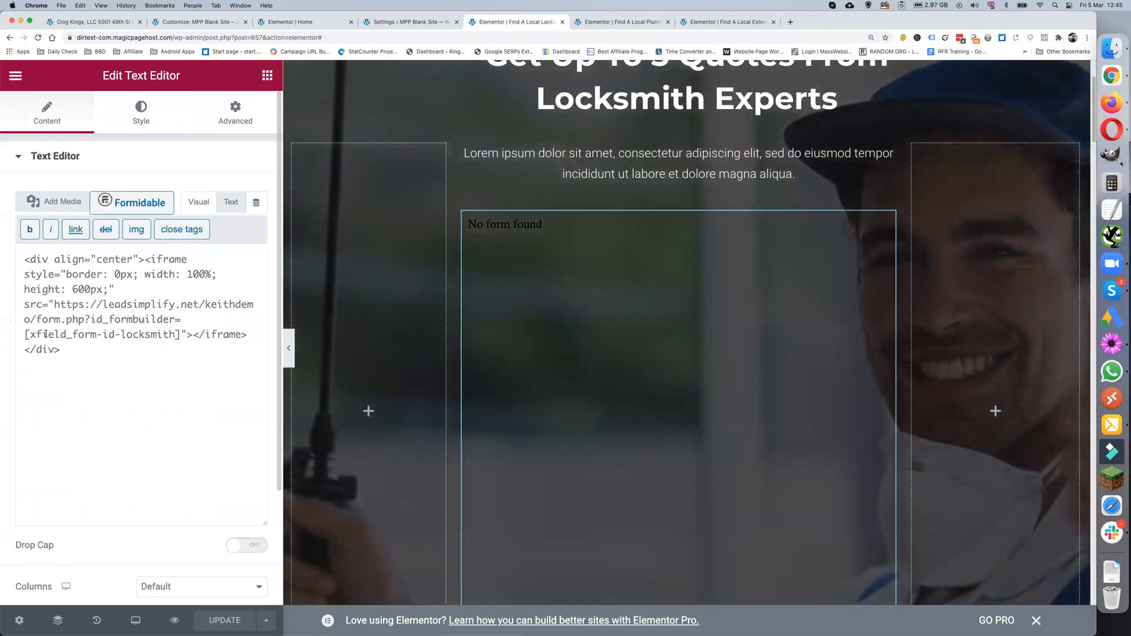
drag(25, 335, 180, 337)
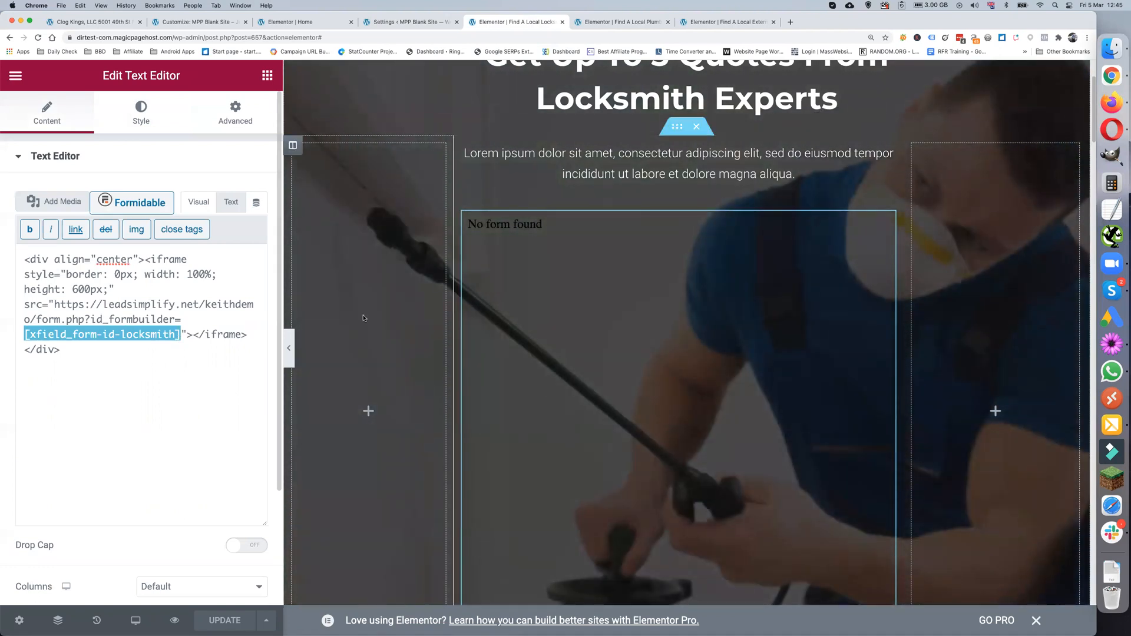
scroll(576, 318, down, 6)
scroll(576, 318, down, 2)
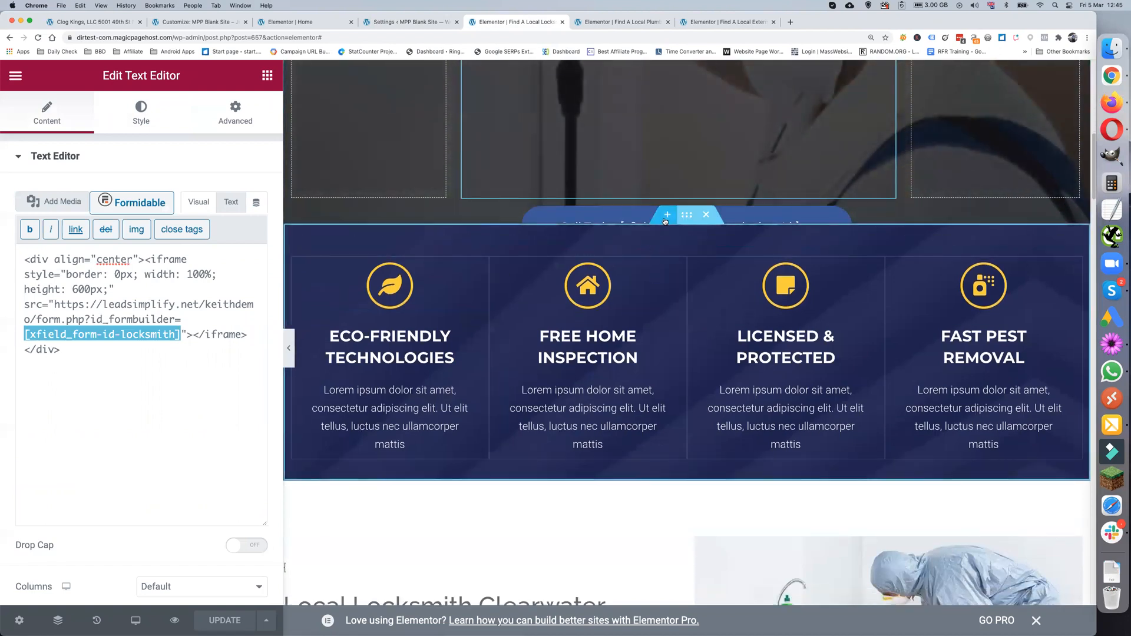
scroll(636, 295, down, 3)
scroll(628, 319, down, 2)
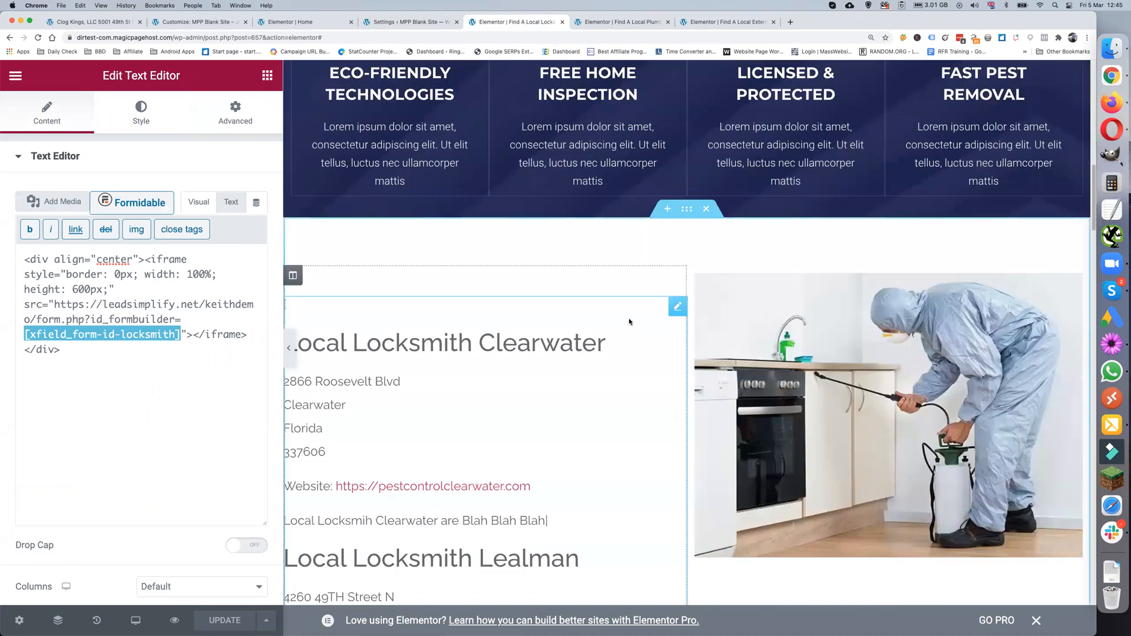
scroll(475, 334, down, 8)
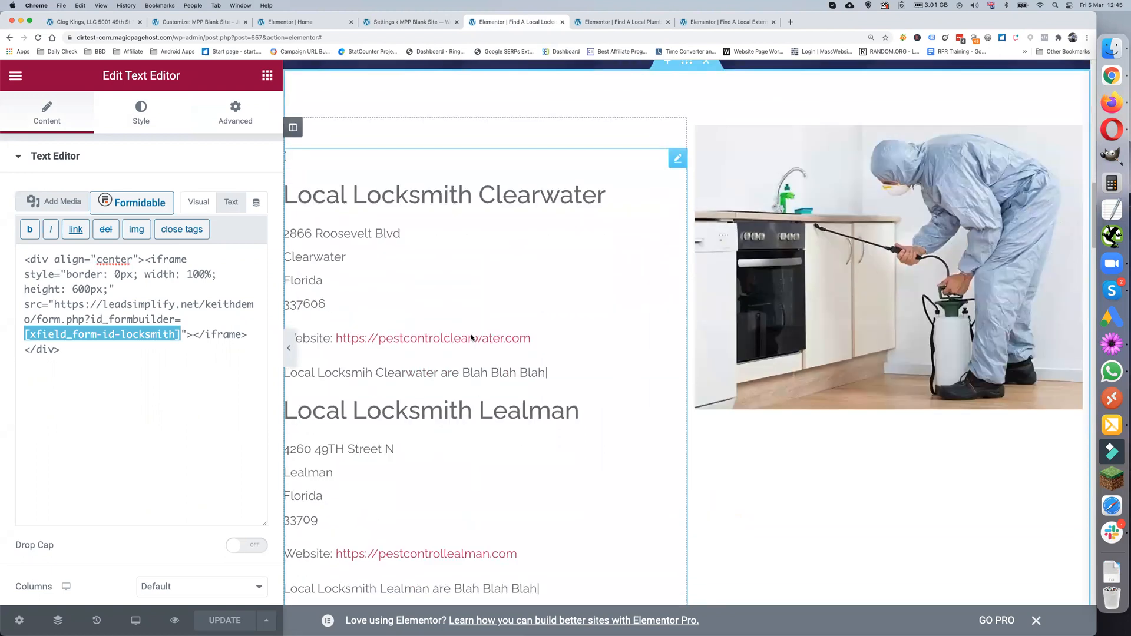
scroll(471, 338, down, 10)
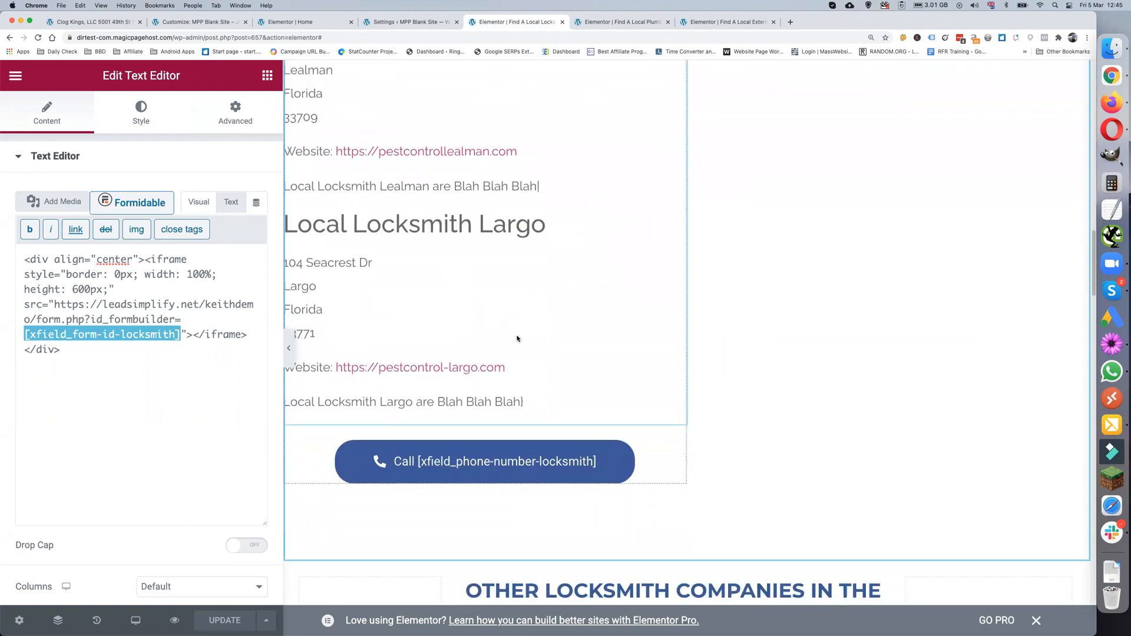
scroll(517, 337, down, 3)
scroll(568, 319, down, 5)
scroll(562, 319, up, 5)
scroll(563, 319, up, 20)
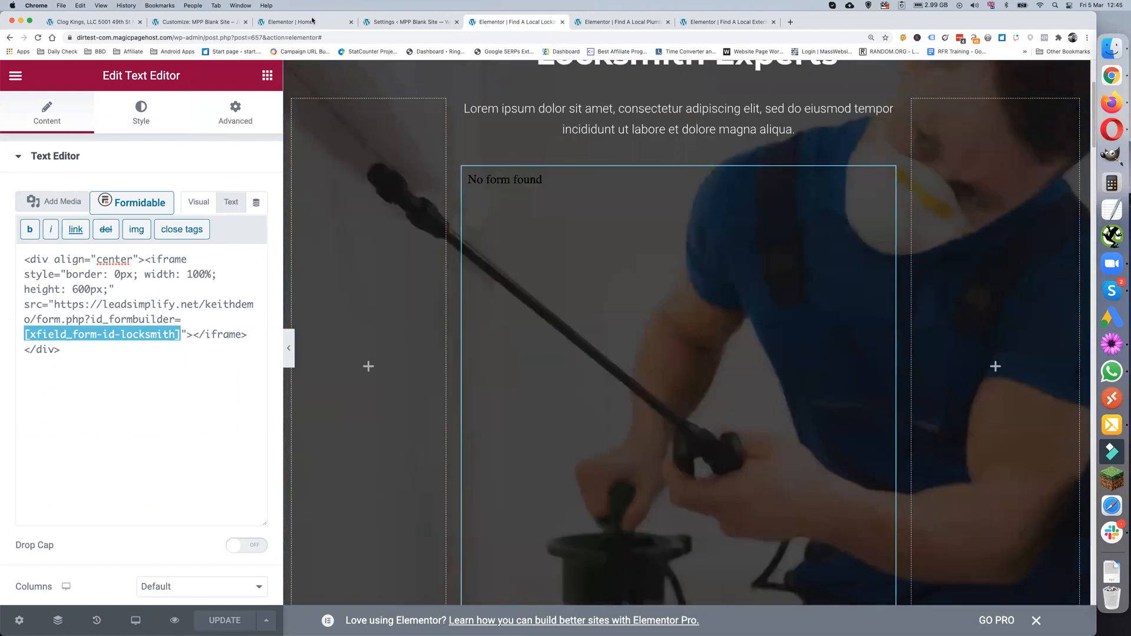
- Open the company Magic Page template for editing and zoom the browser to 125%
click(384, 22)
click(49, 202)
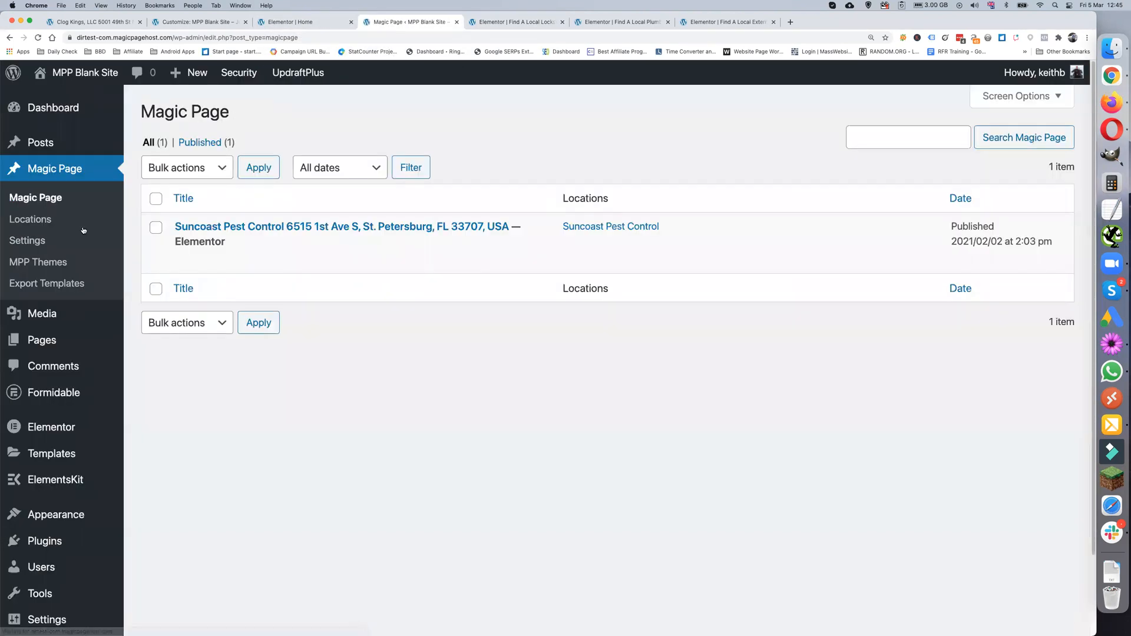
click(183, 260)
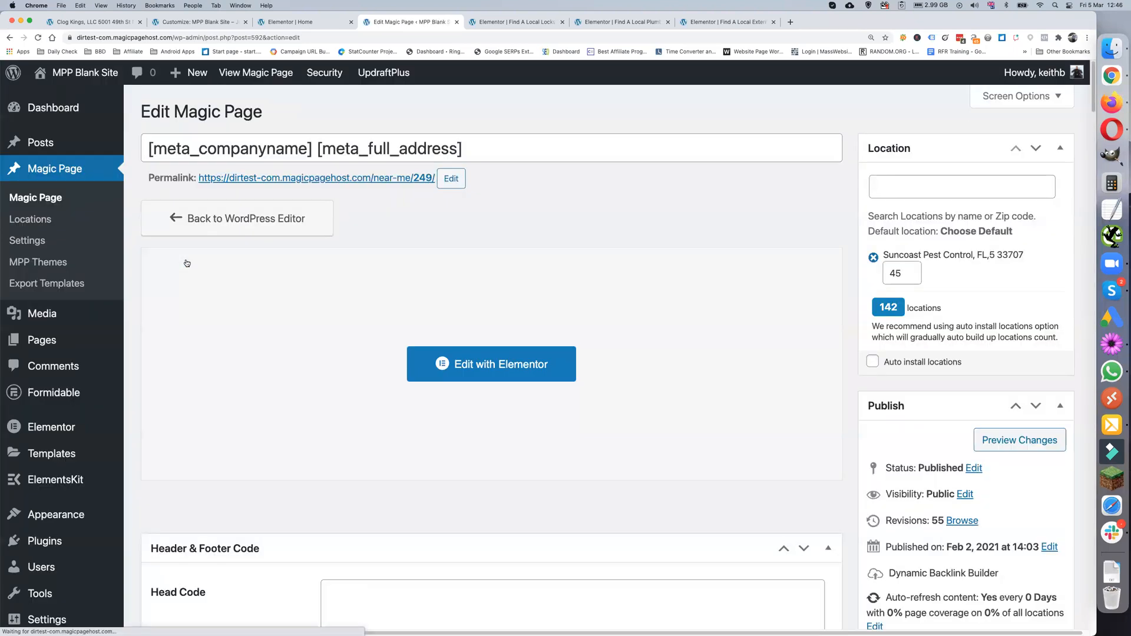
scroll(341, 321, down, 6)
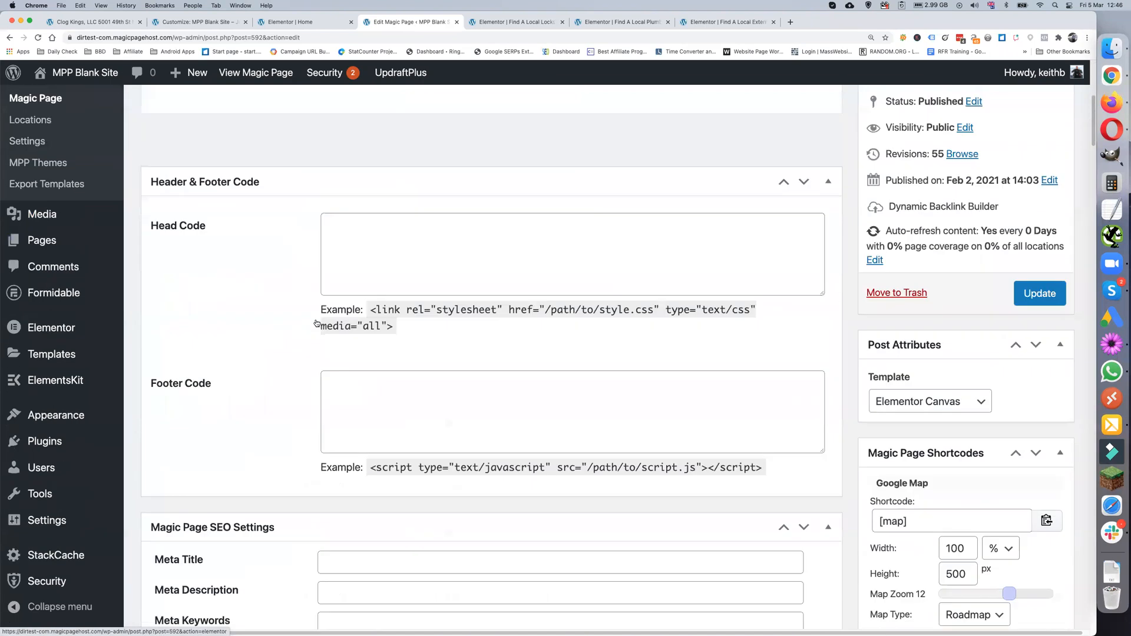
scroll(317, 323, down, 6)
scroll(317, 323, down, 5)
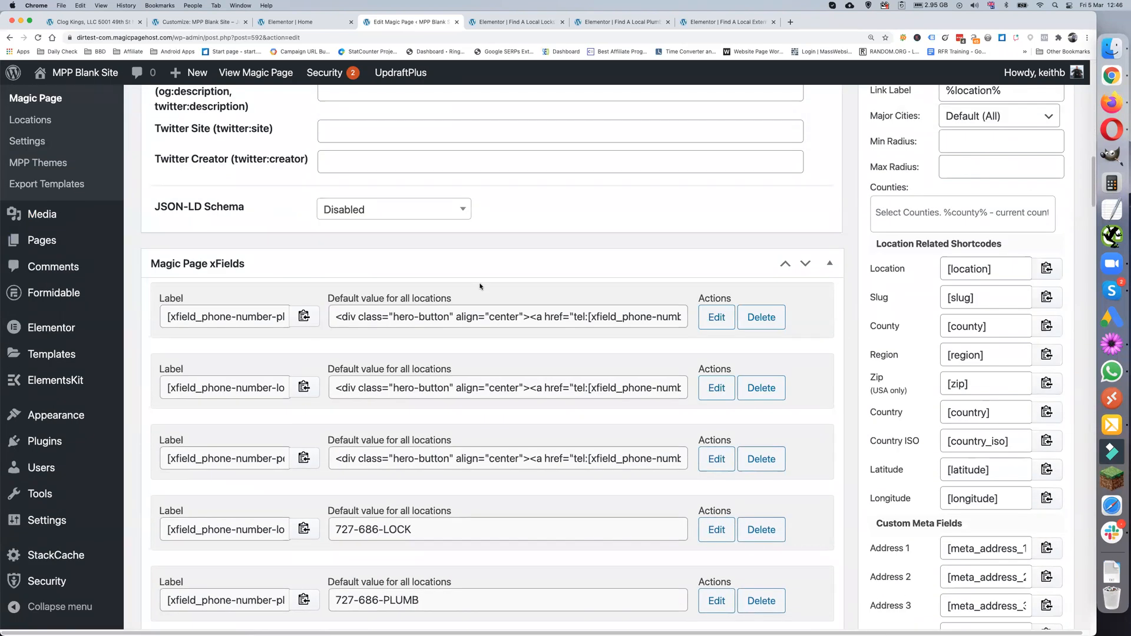
click(1086, 37)
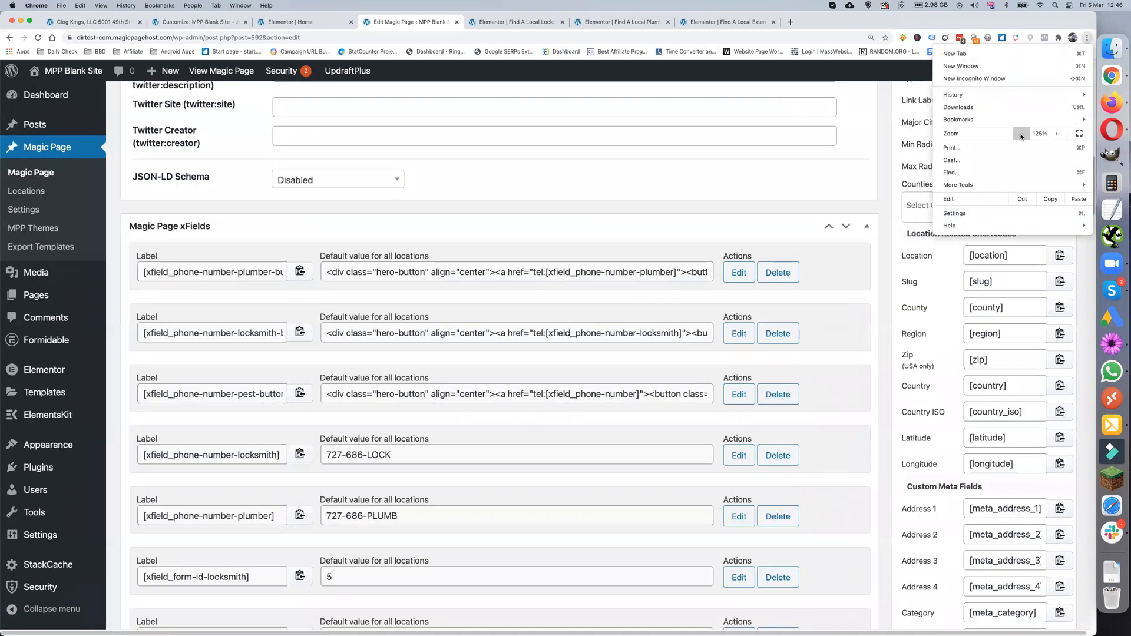
click(1021, 134)
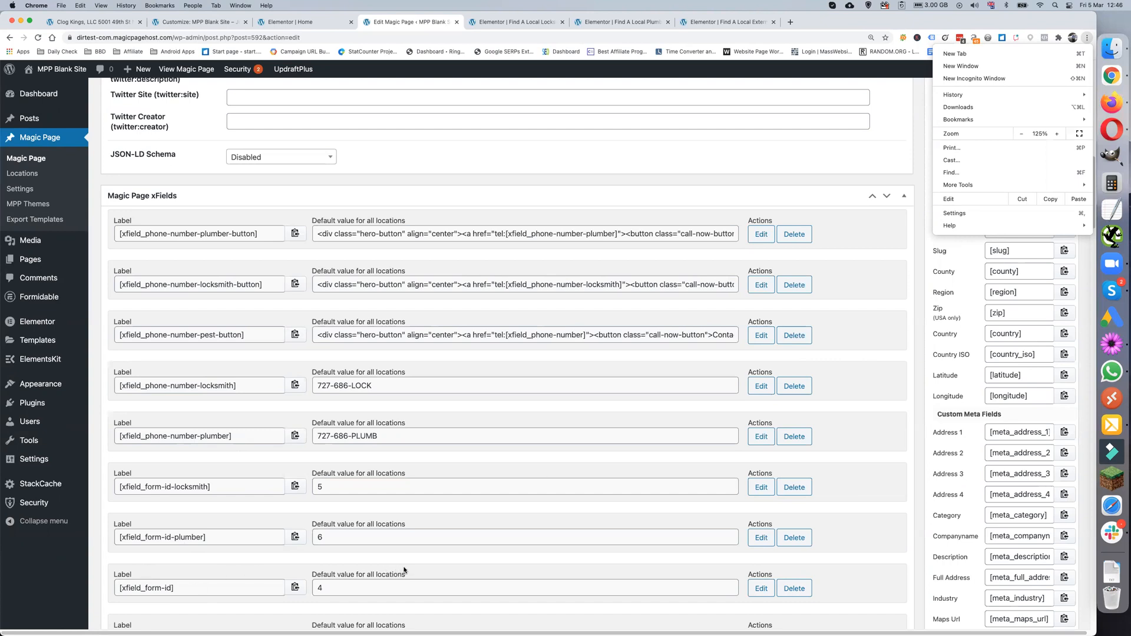
click(605, 455)
- Scroll through the xFields to review the pest-button and locksmith-button call code
scroll(462, 462, down, 6)
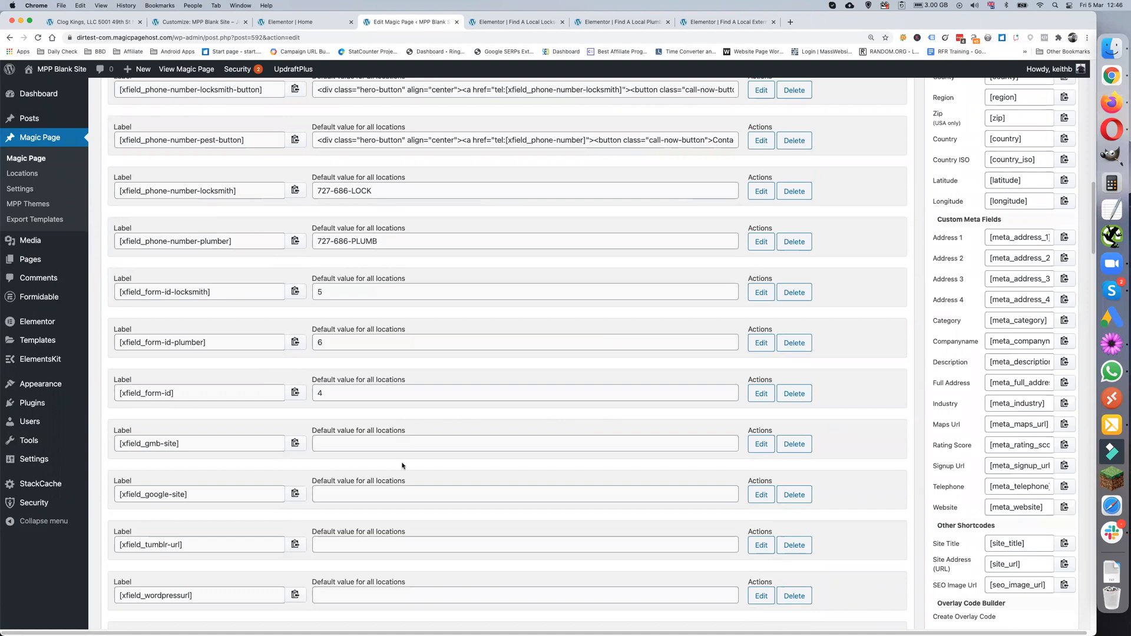
scroll(402, 466, down, 20)
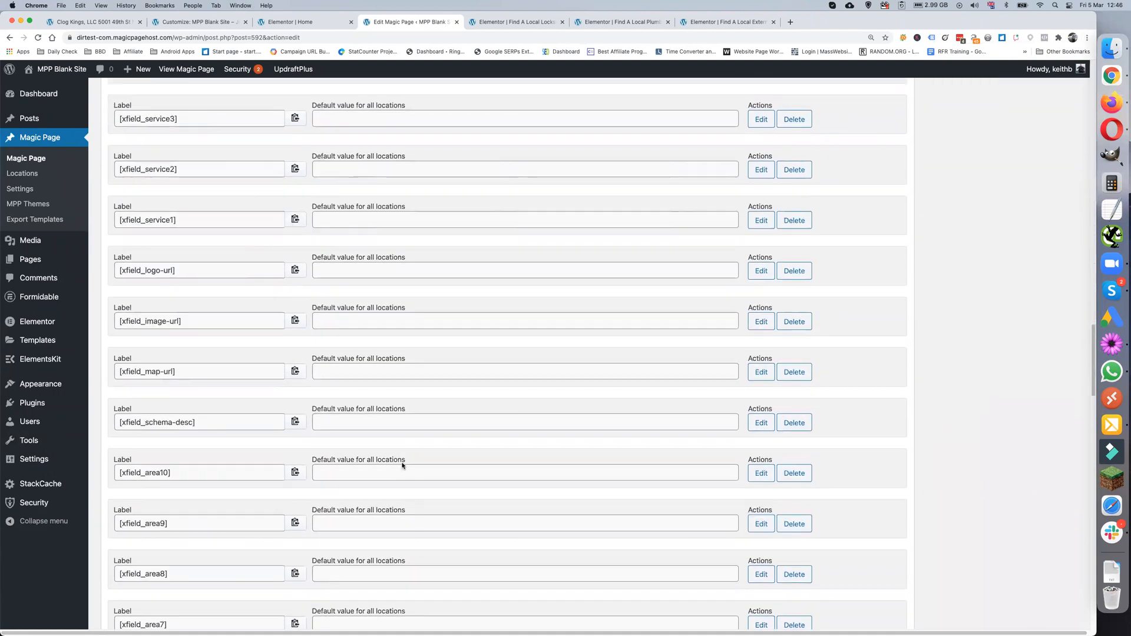
scroll(403, 466, down, 20)
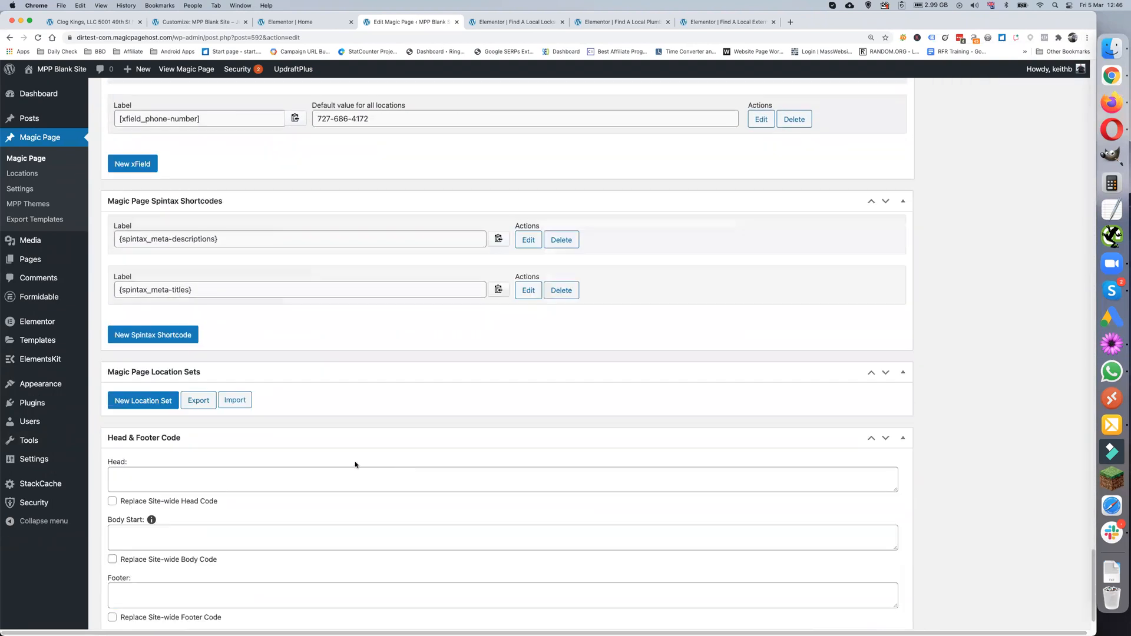
scroll(318, 424, up, 3)
scroll(320, 329, up, 3)
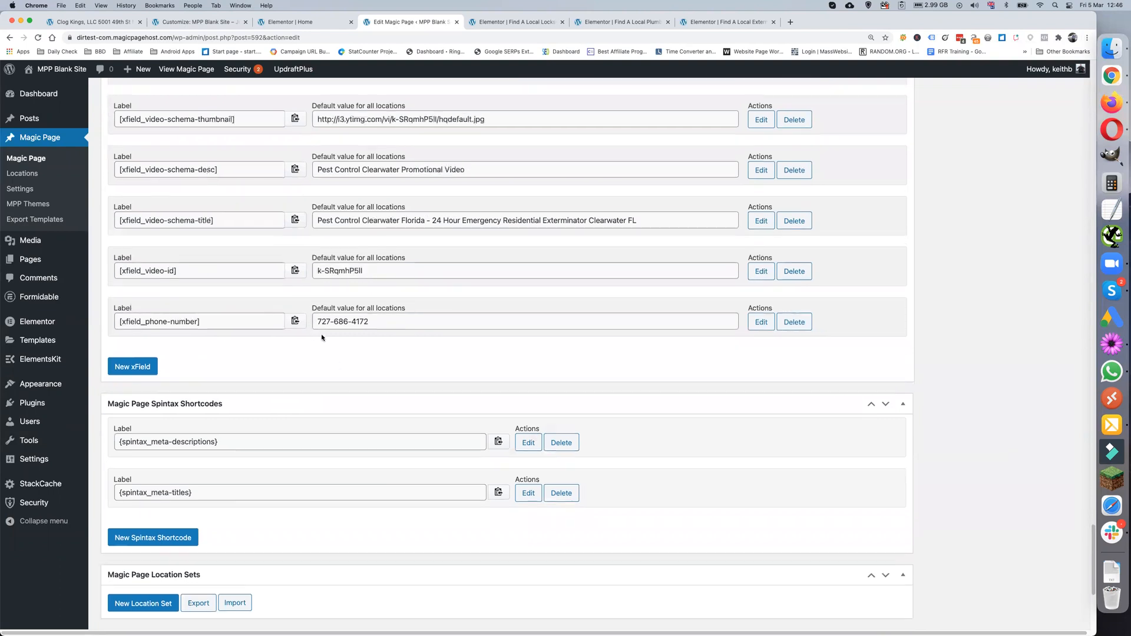
scroll(283, 346, up, 15)
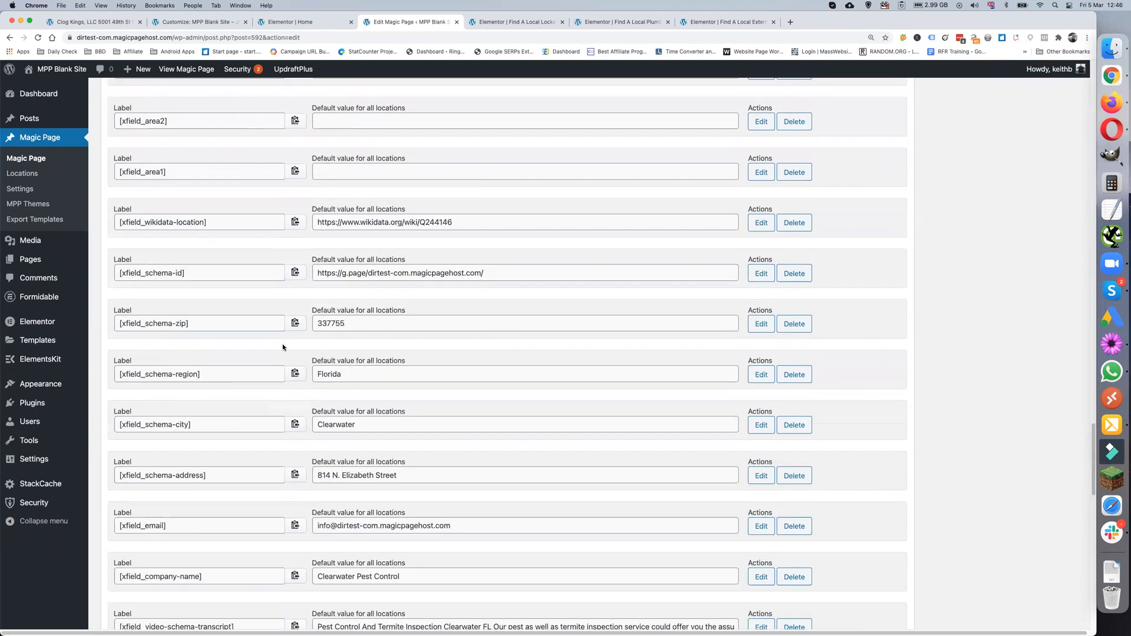
scroll(282, 347, up, 10)
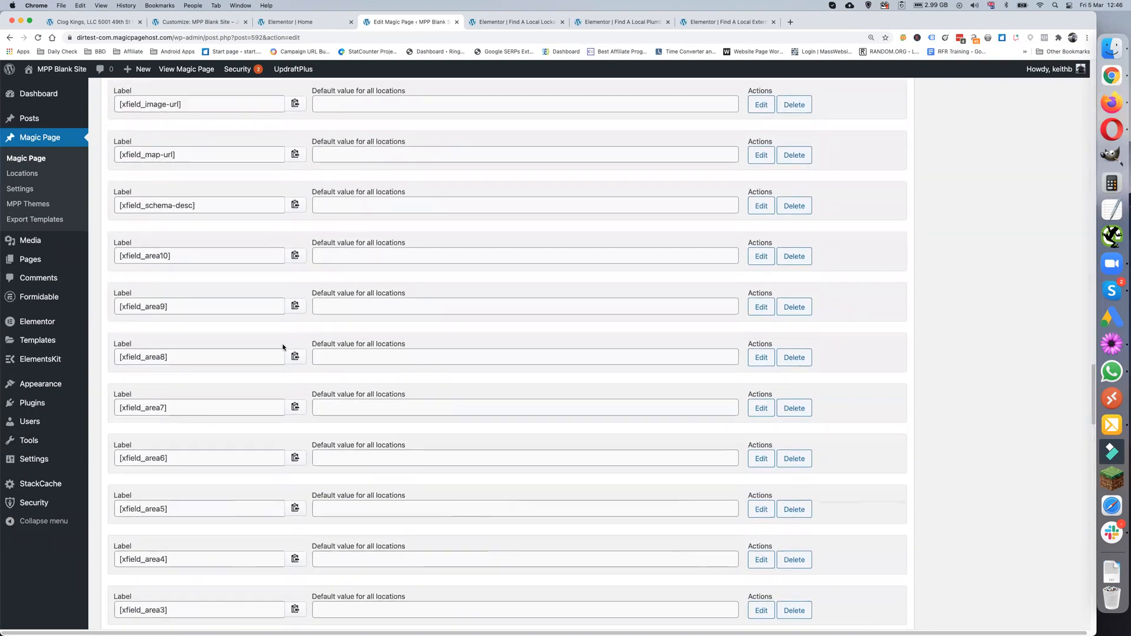
scroll(282, 346, up, 12)
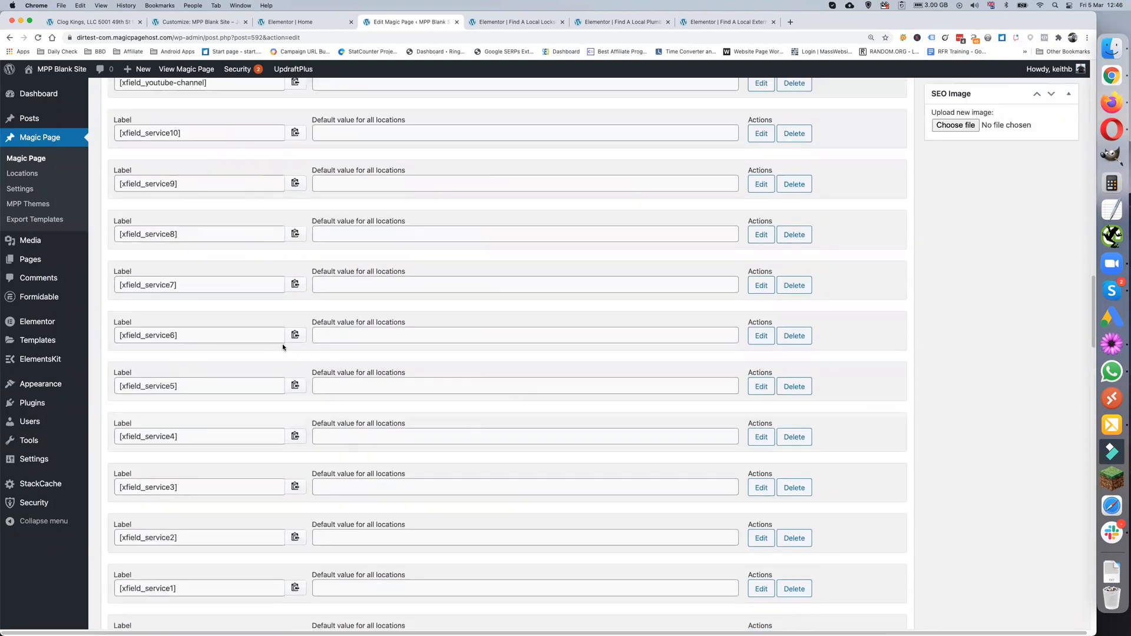
scroll(282, 347, up, 8)
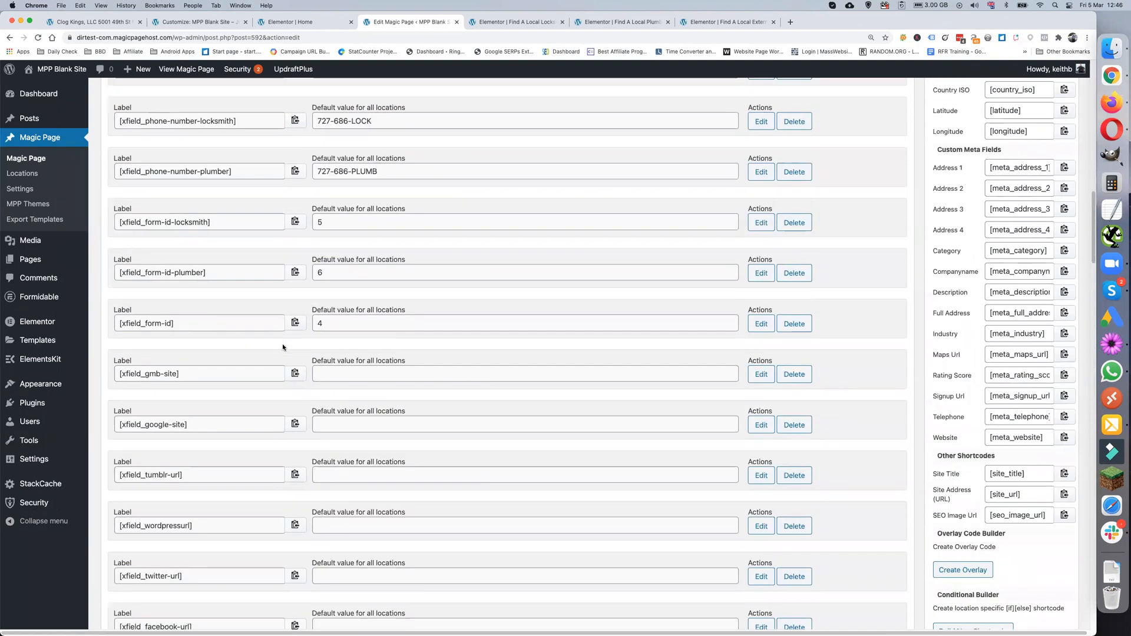
scroll(281, 344, up, 5)
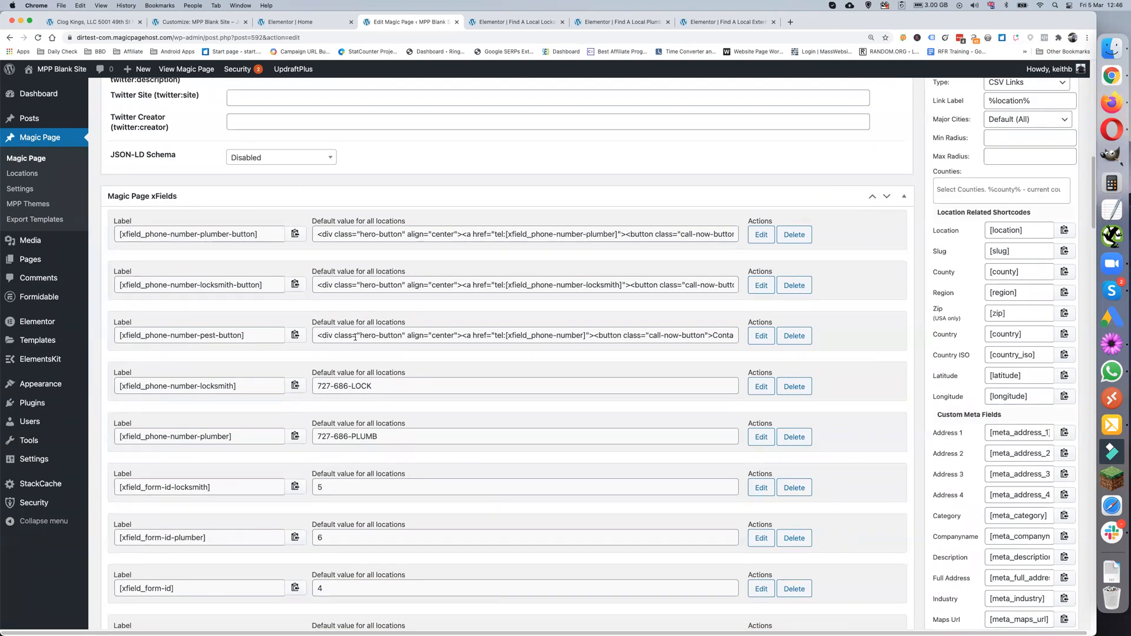
drag(318, 336, 573, 335)
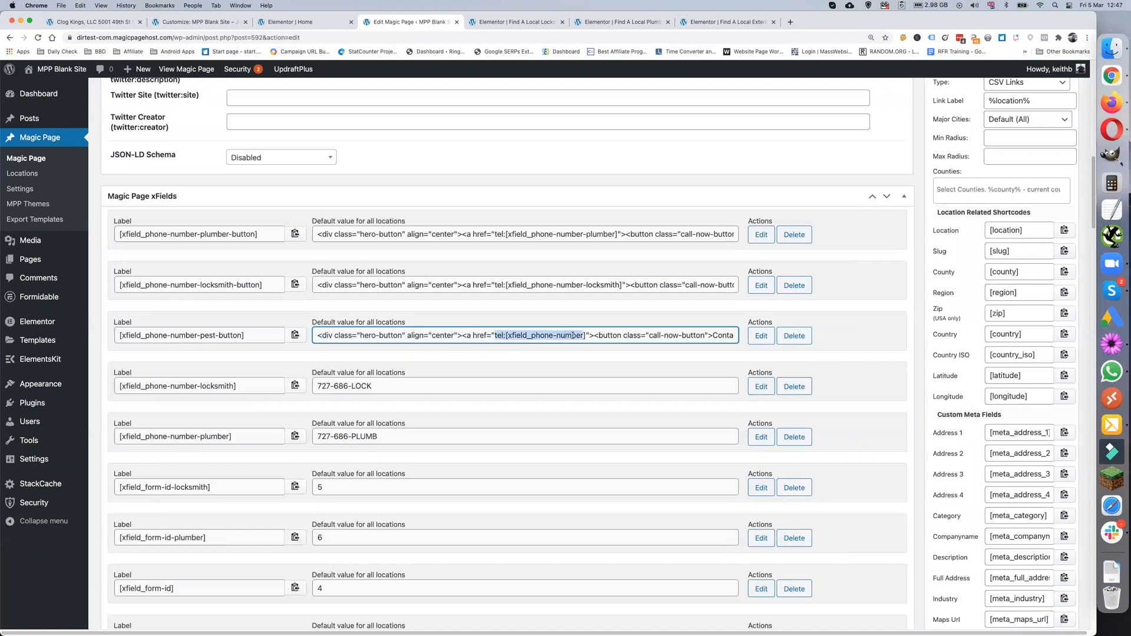
click(609, 282)
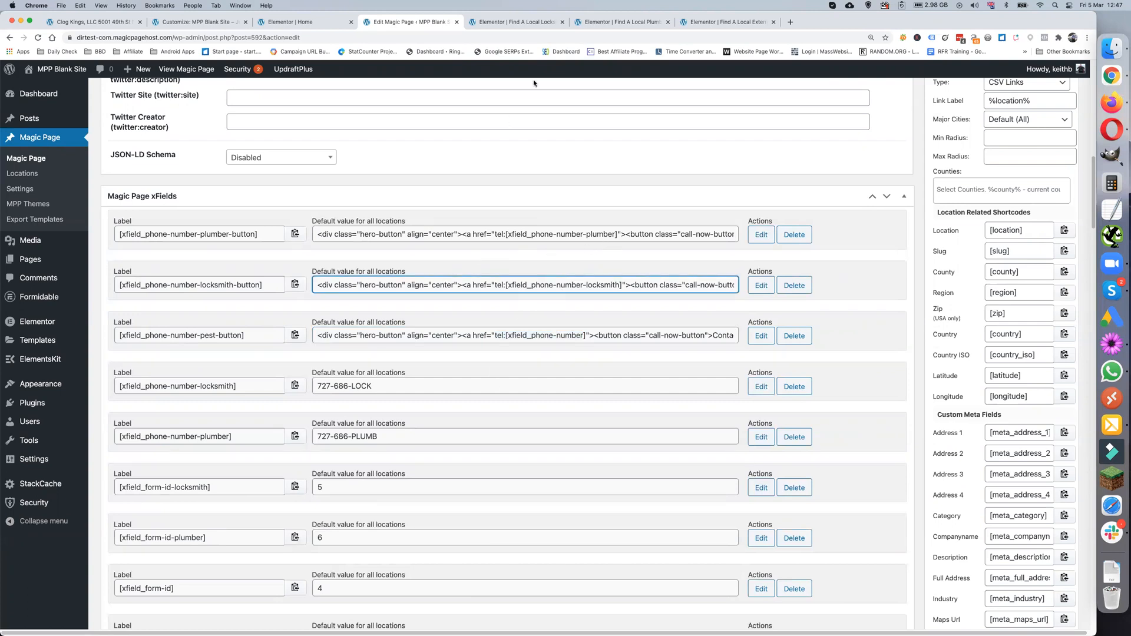
click(102, 22)
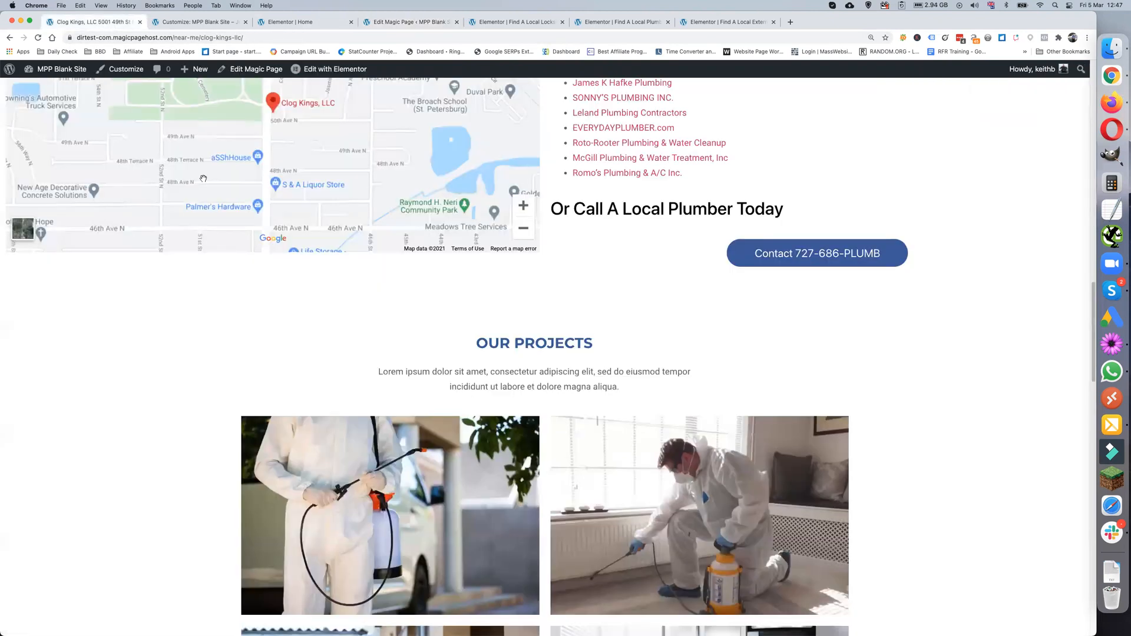
scroll(388, 173, up, 15)
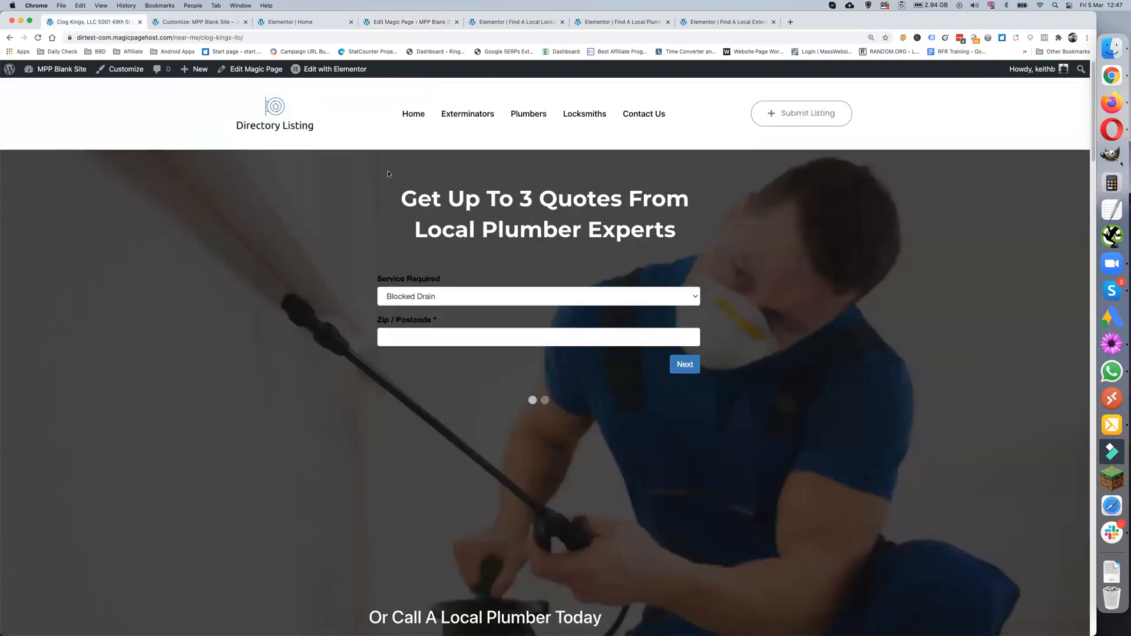
scroll(475, 189, down, 3)
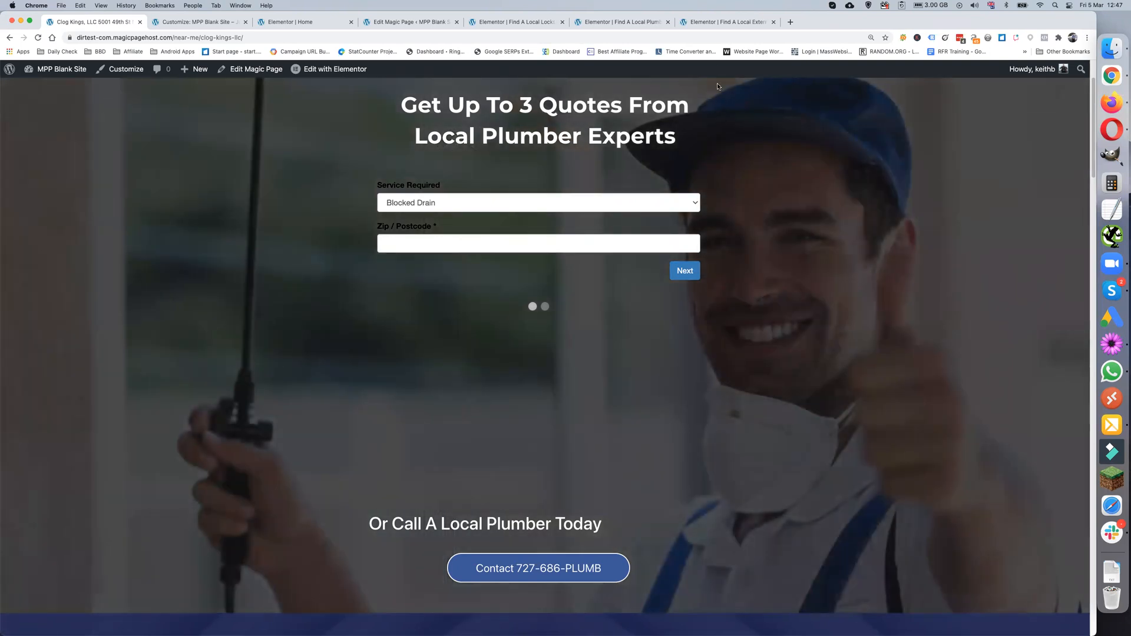
click(710, 22)
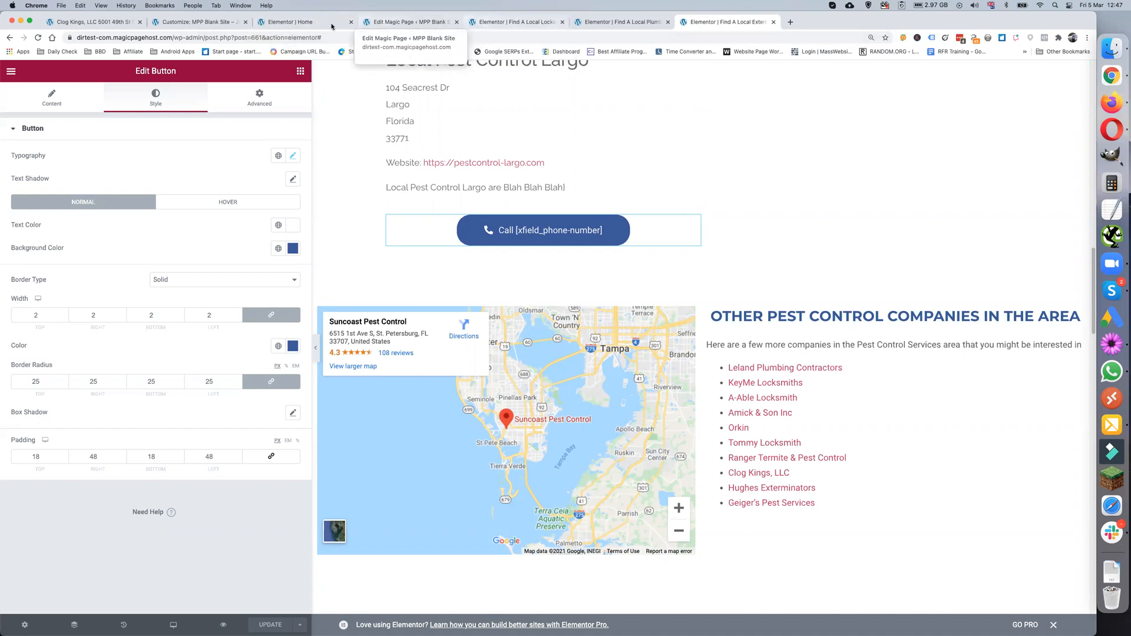
- Select the pest-button call-button code in the Magic Page xFields and start a new TextEdit document
click(403, 24)
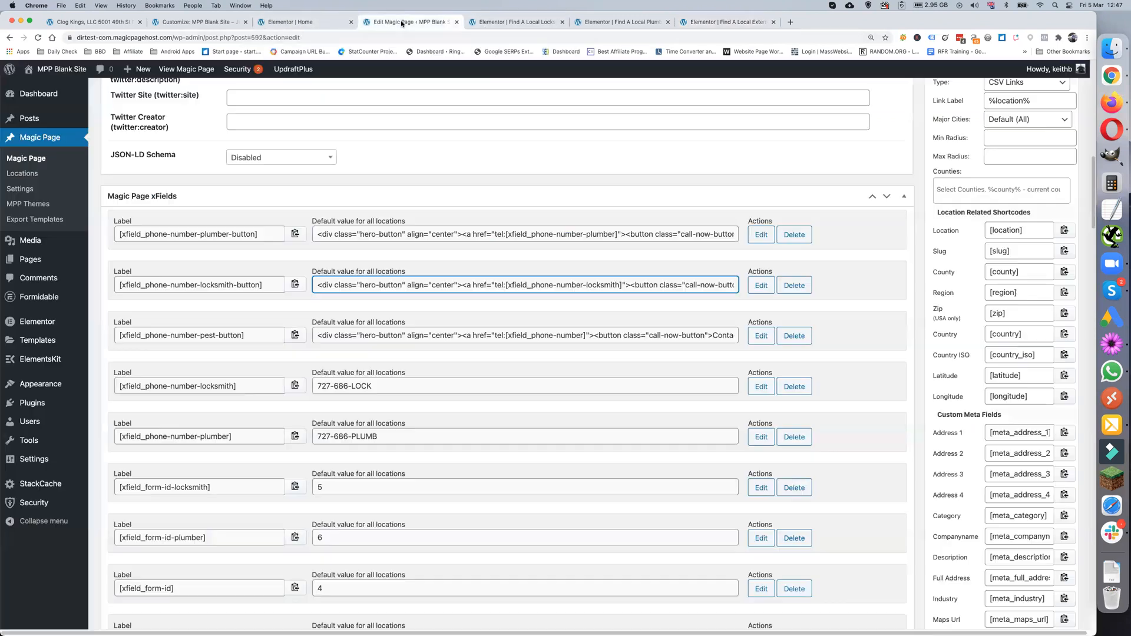
triple_click(417, 335)
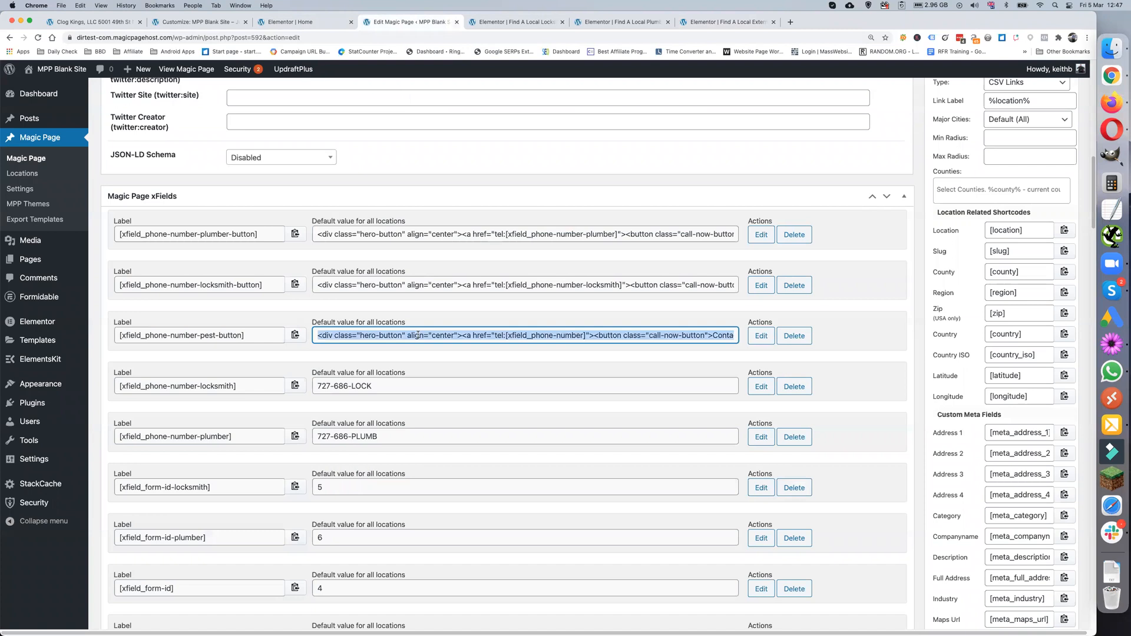
click(1115, 222)
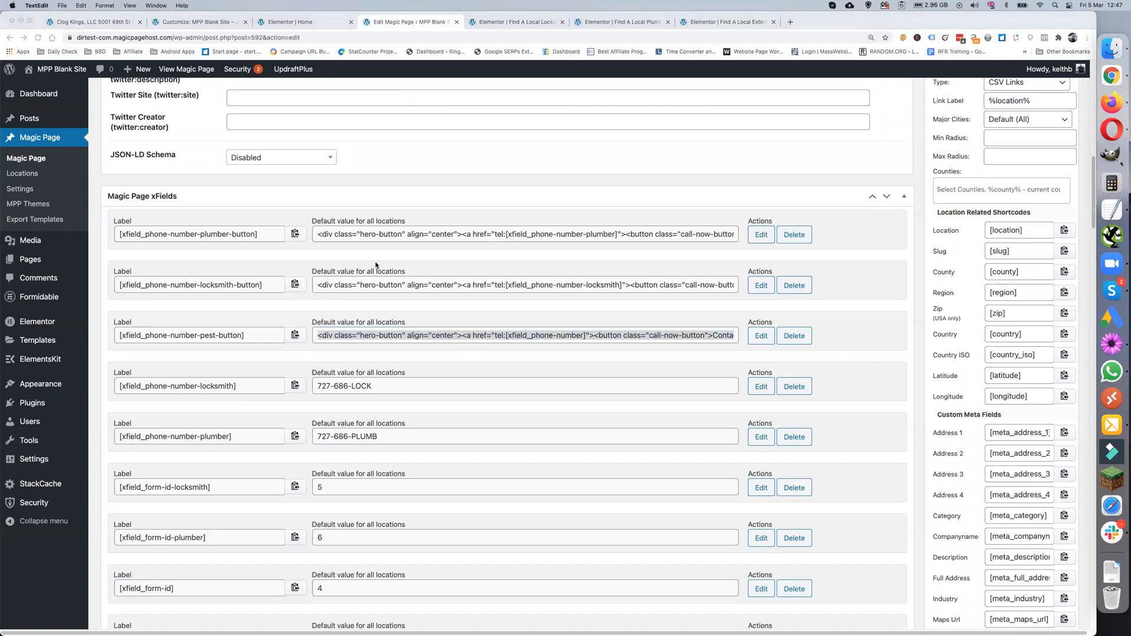
click(487, 304)
- Paste the pest-button code into TextEdit, enlarge the text twice, widen the window, then show Additional CSS
text(<div class="hero-button" align="center"><a href="tel:[xfield_phone-number]"><button class="call-now-button">Contact [xfield_phone-number]</button></a></div>)
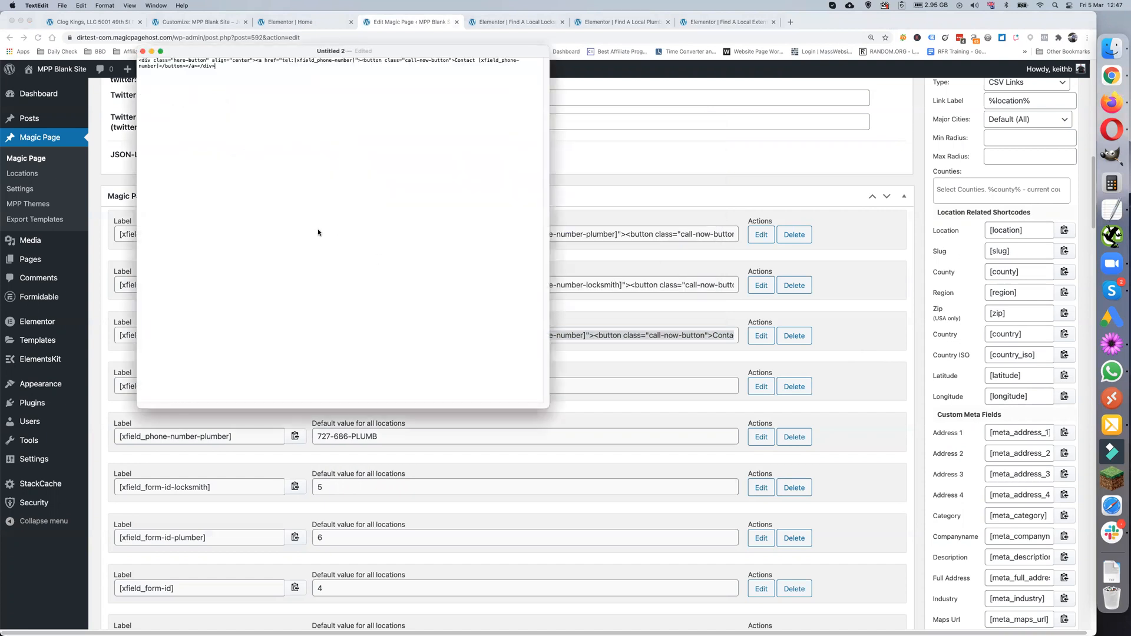
key(super+plus)
key(super+plus)
key(super+plus)
key(super+plus)
key(super+plus)
key(super+plus)
key(super+plus)
key(super+plus)
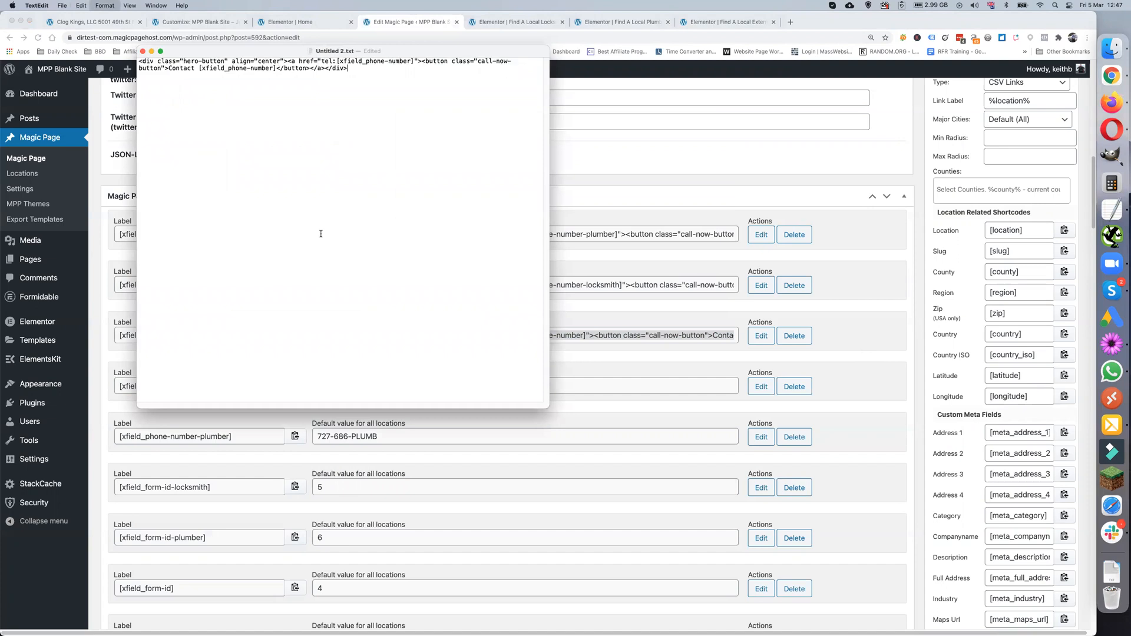
key(super+plus)
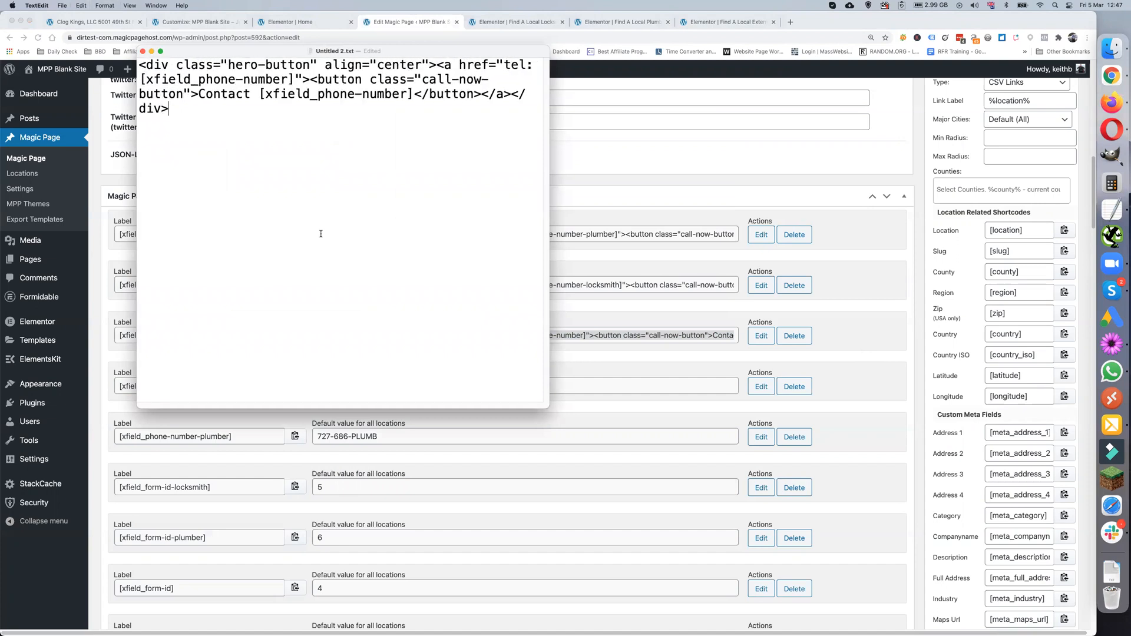
drag(544, 399, 824, 505)
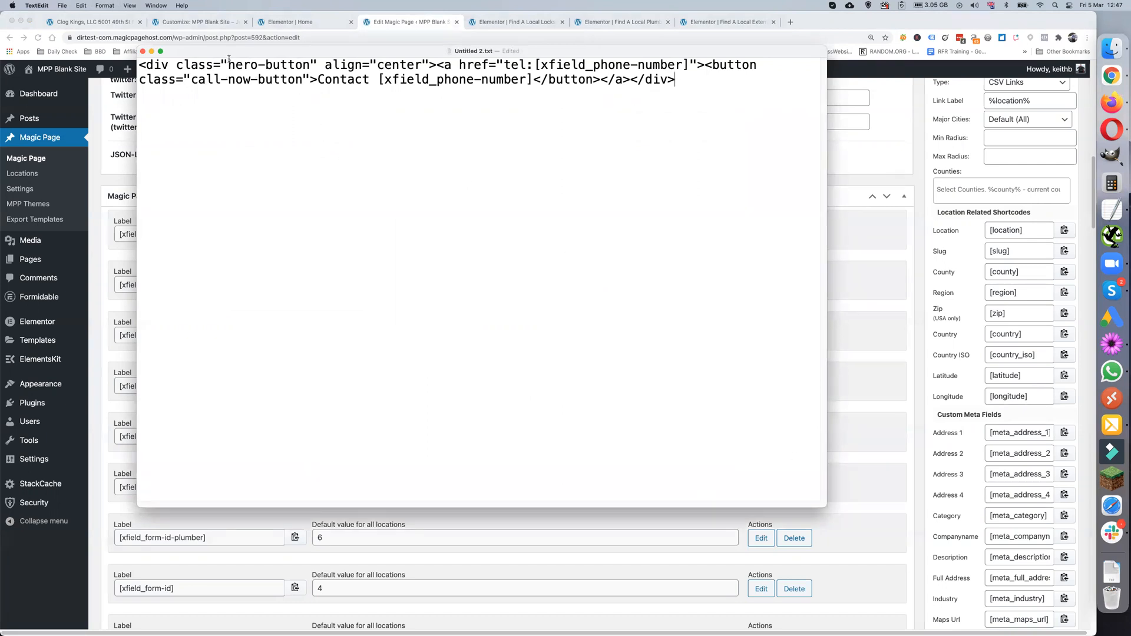
click(215, 22)
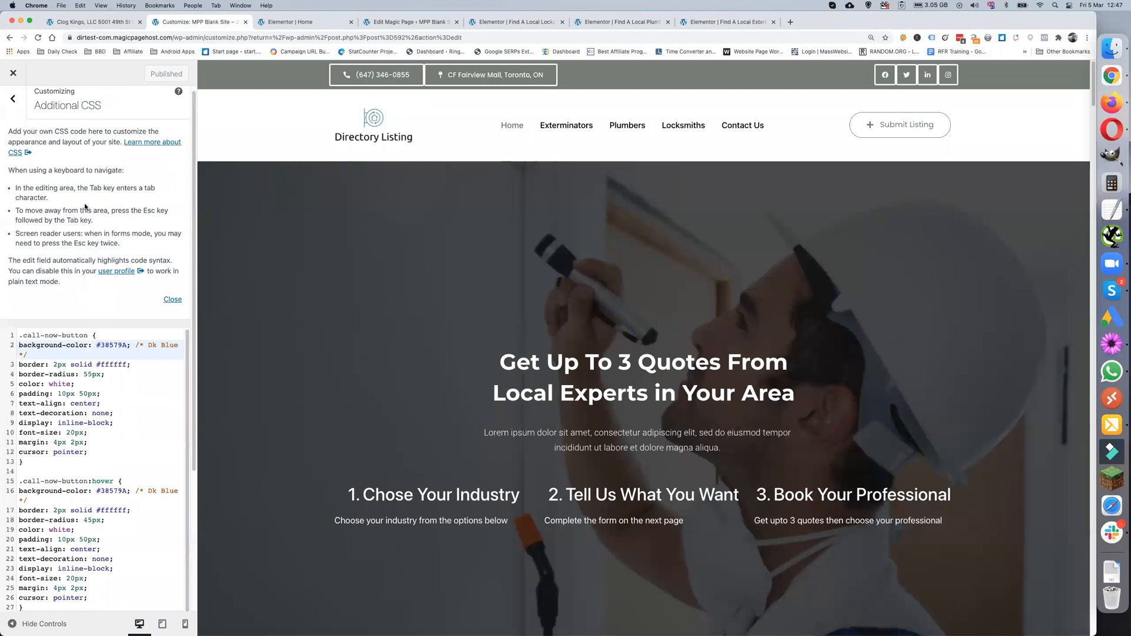
- Review the .call-now-button CSS, noting background #38579A, then reselect the Magic Page pest-button value
scroll(85, 208, down, 2)
scroll(119, 245, down, 1)
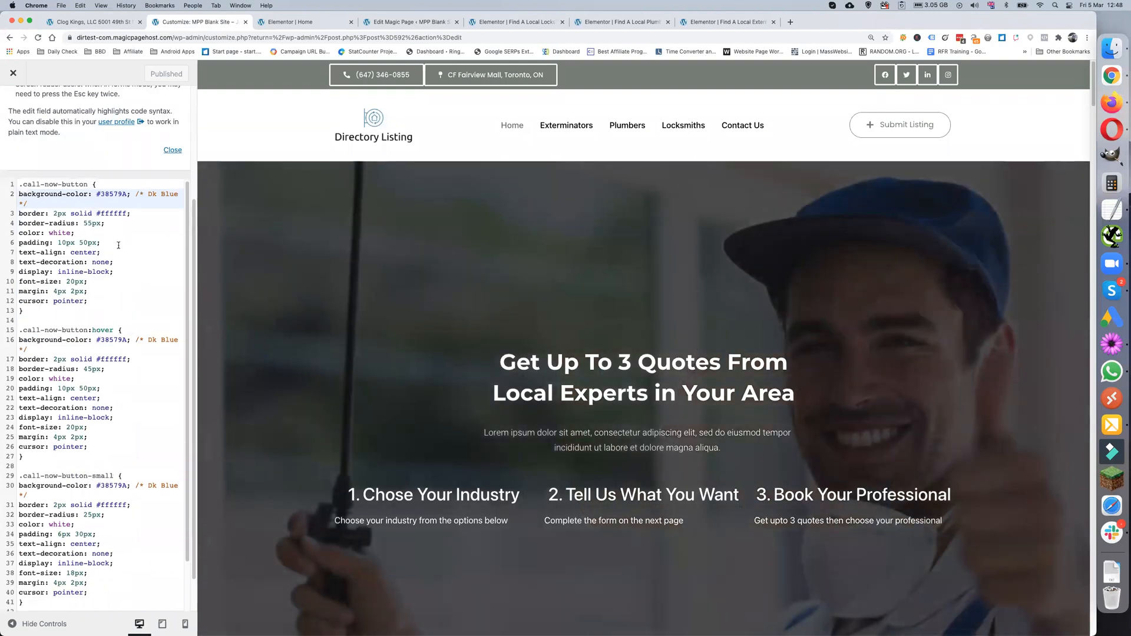
scroll(119, 245, up, 1)
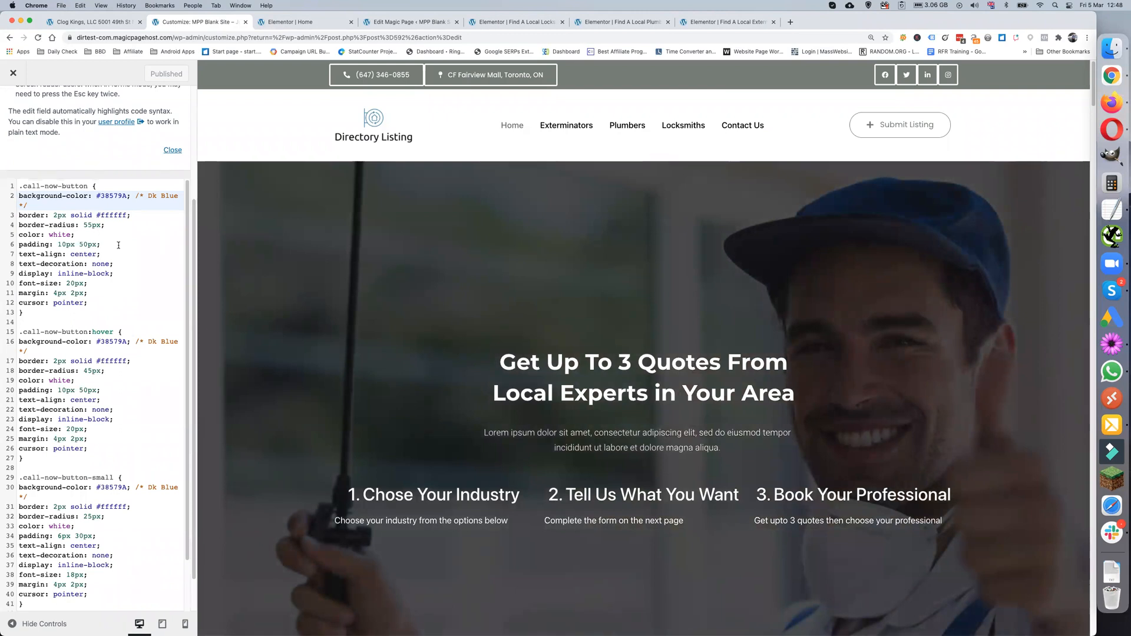
scroll(119, 244, down, 5)
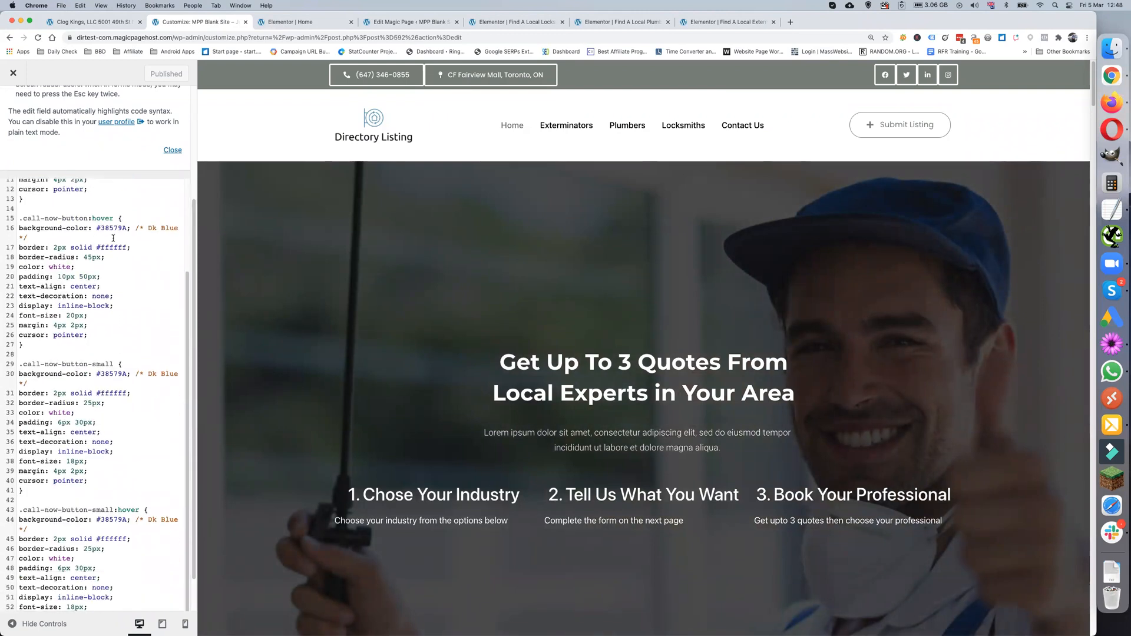
scroll(127, 279, up, 5)
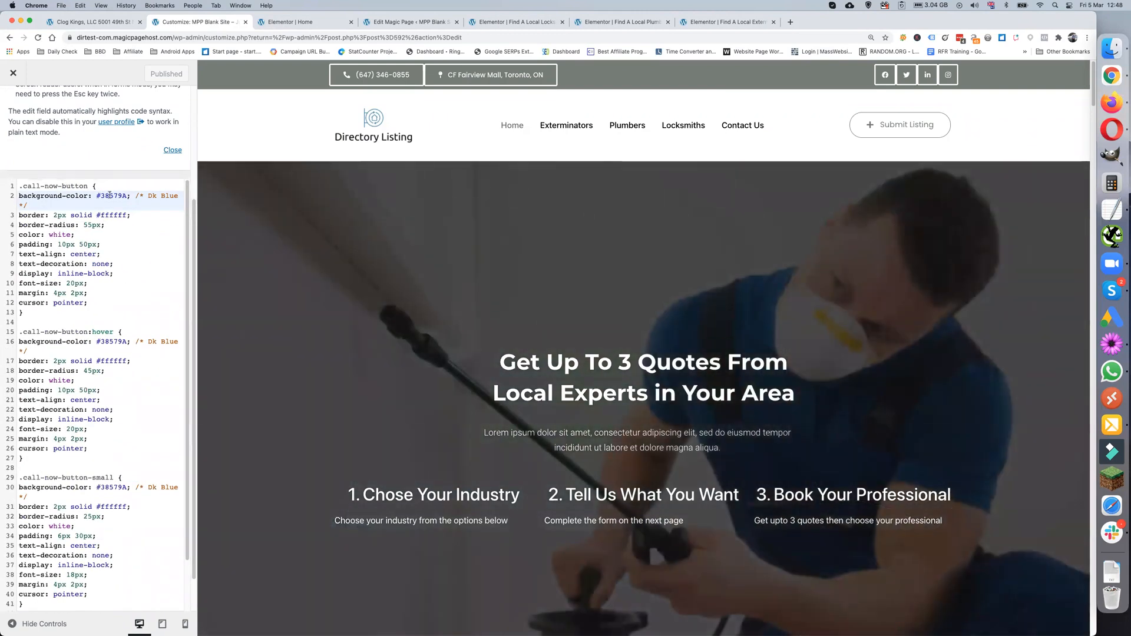
double_click(112, 195)
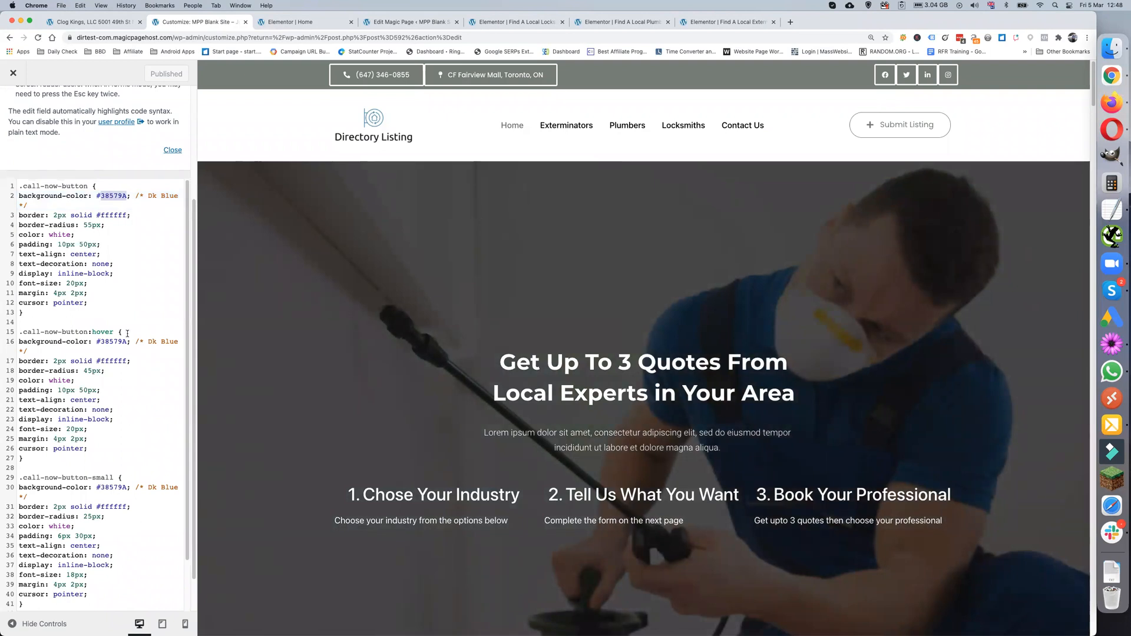
scroll(127, 347, down, 1)
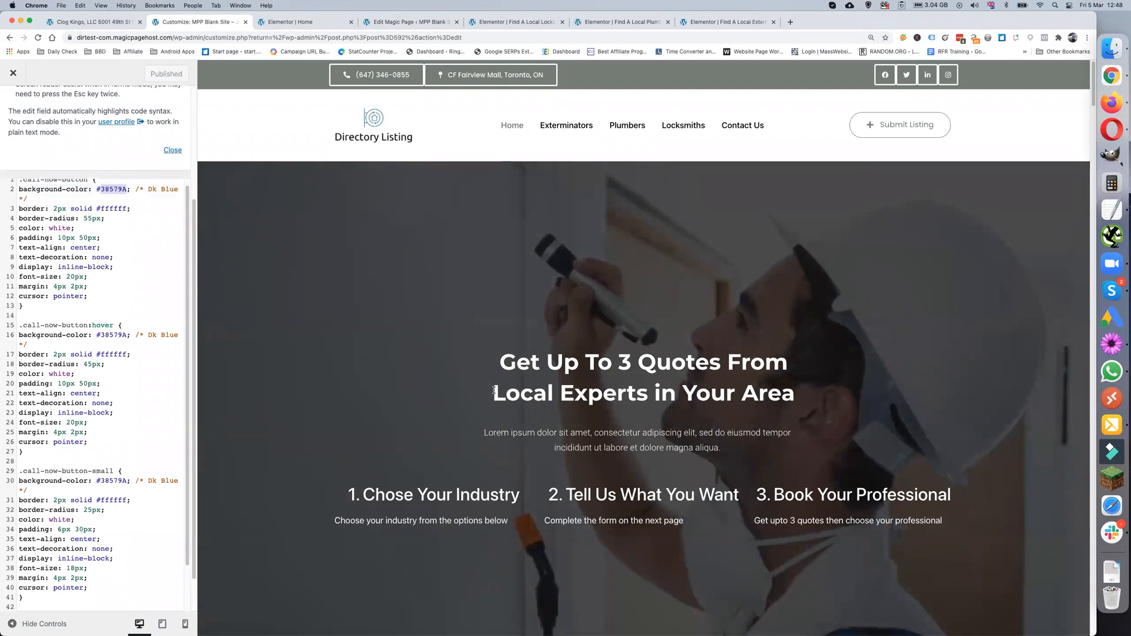
scroll(493, 390, down, 10)
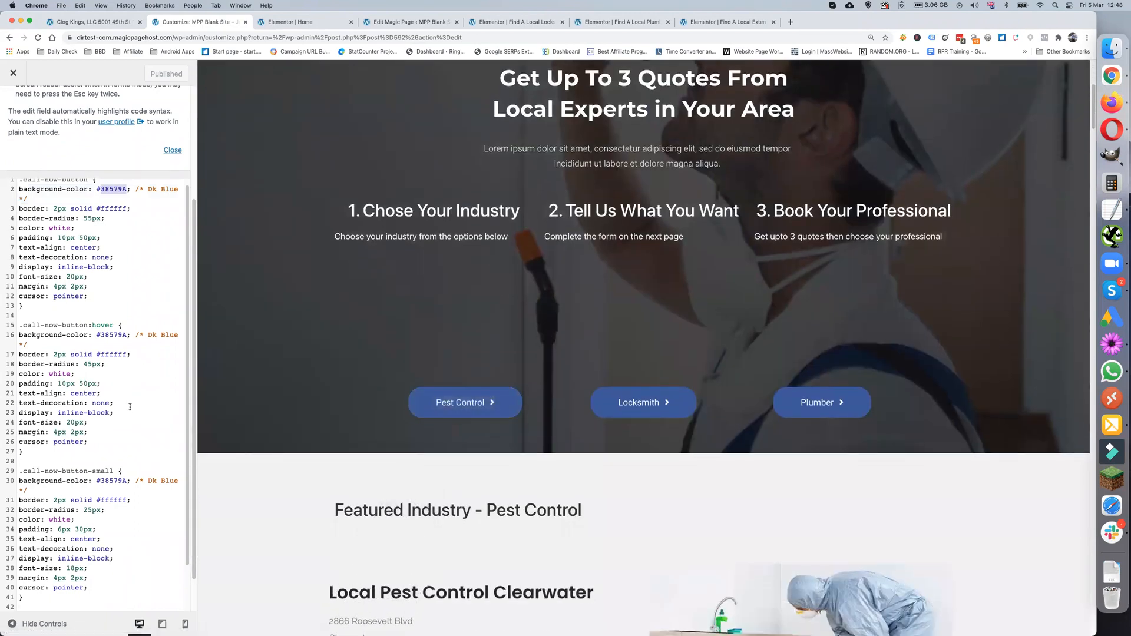
scroll(130, 406, up, 1)
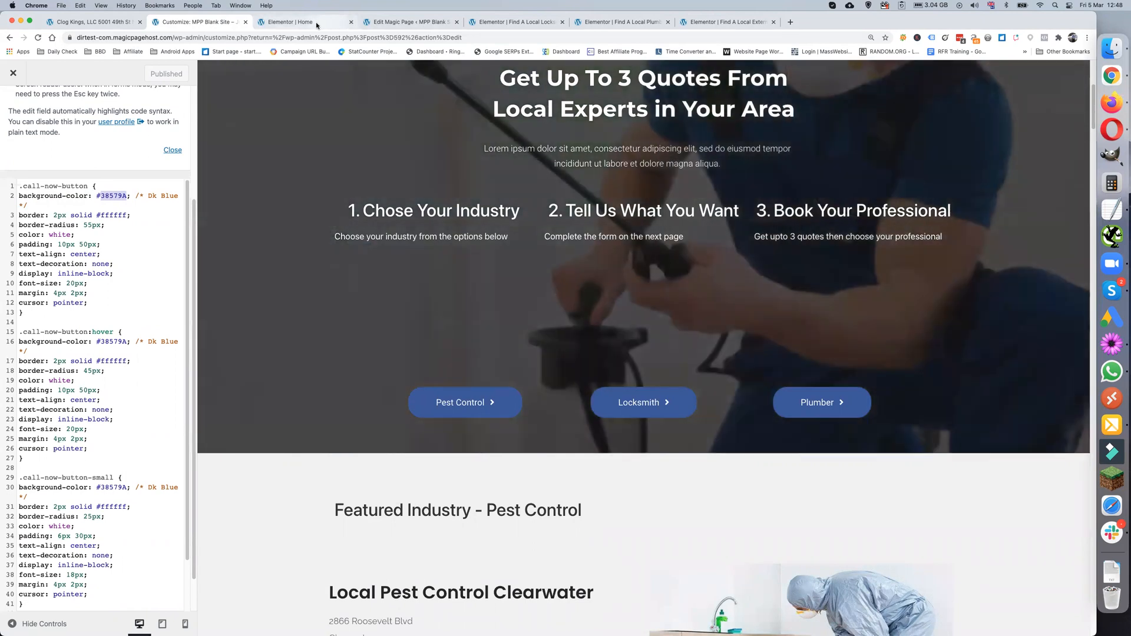
click(386, 23)
triple_click(403, 333)
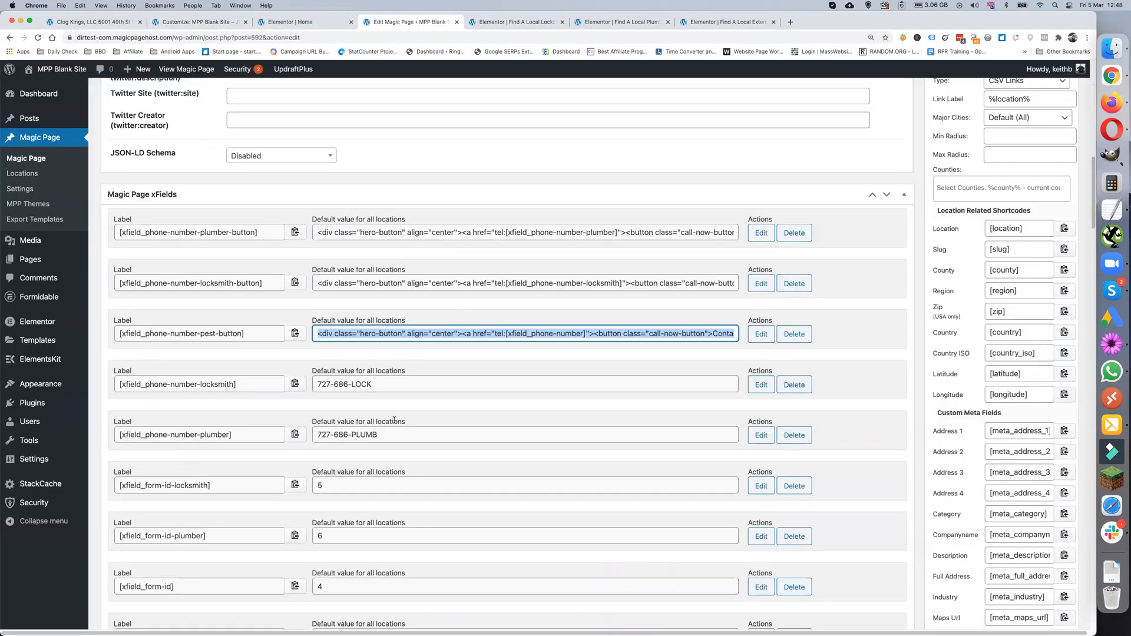
- Open the Magic Page's Edit with Elementor link in a new browser tab and switch to it
scroll(394, 420, up, 15)
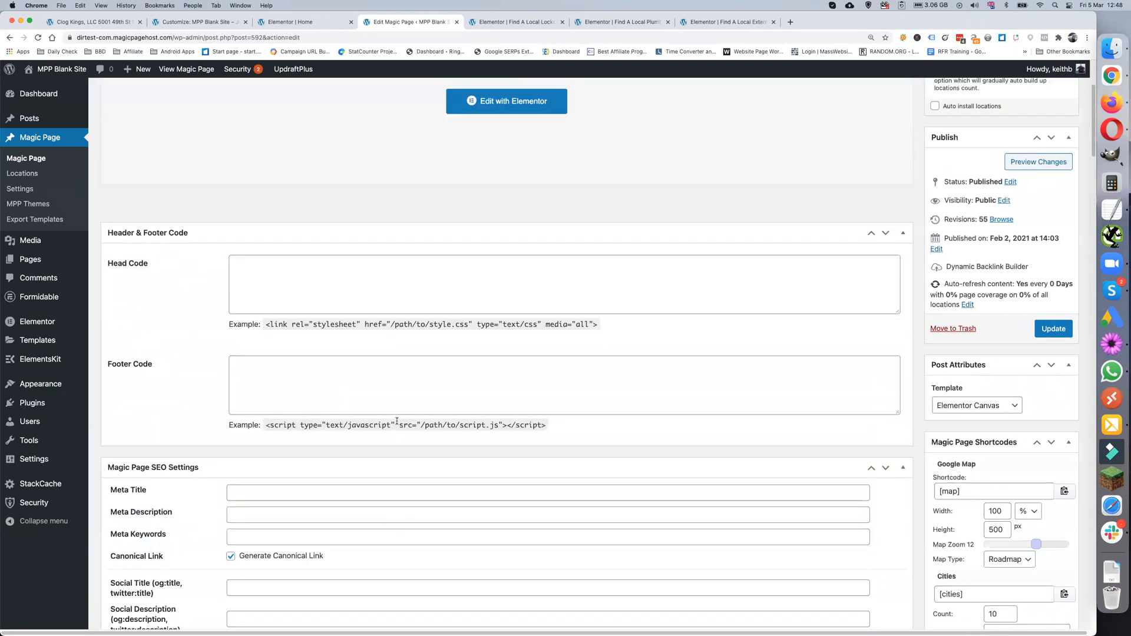
scroll(397, 420, up, 2)
right_click(511, 178)
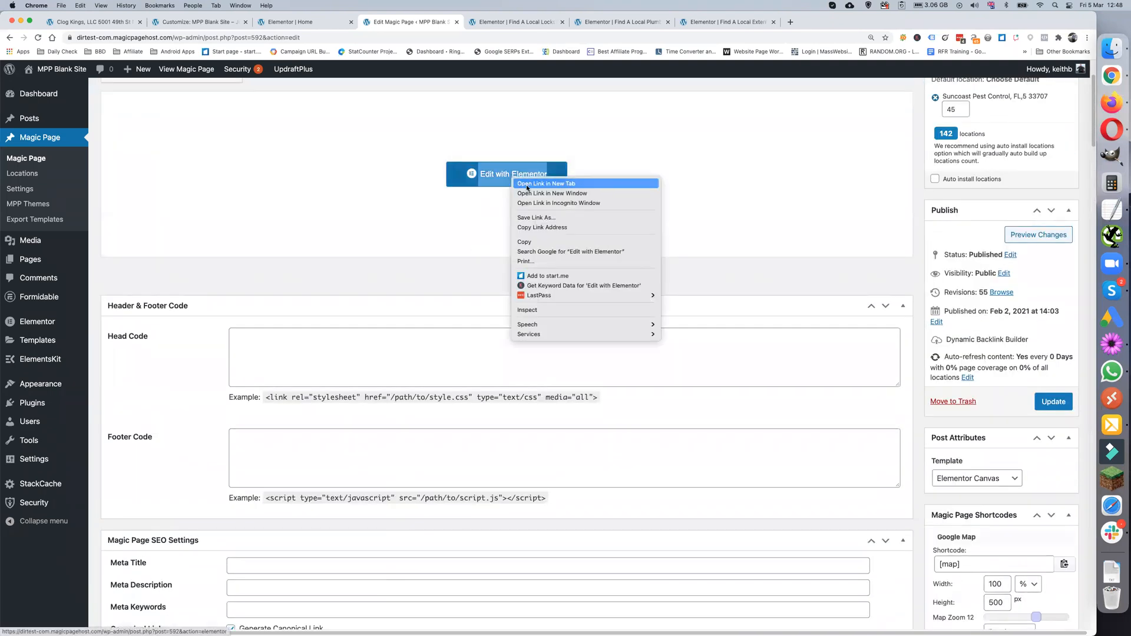
click(526, 185)
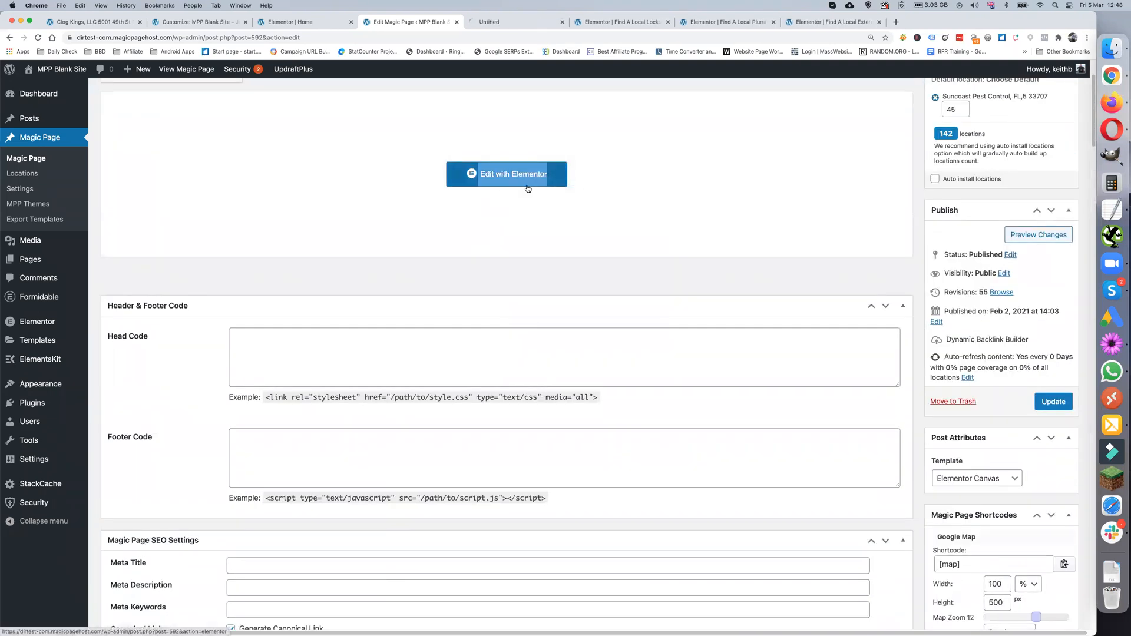
click(510, 23)
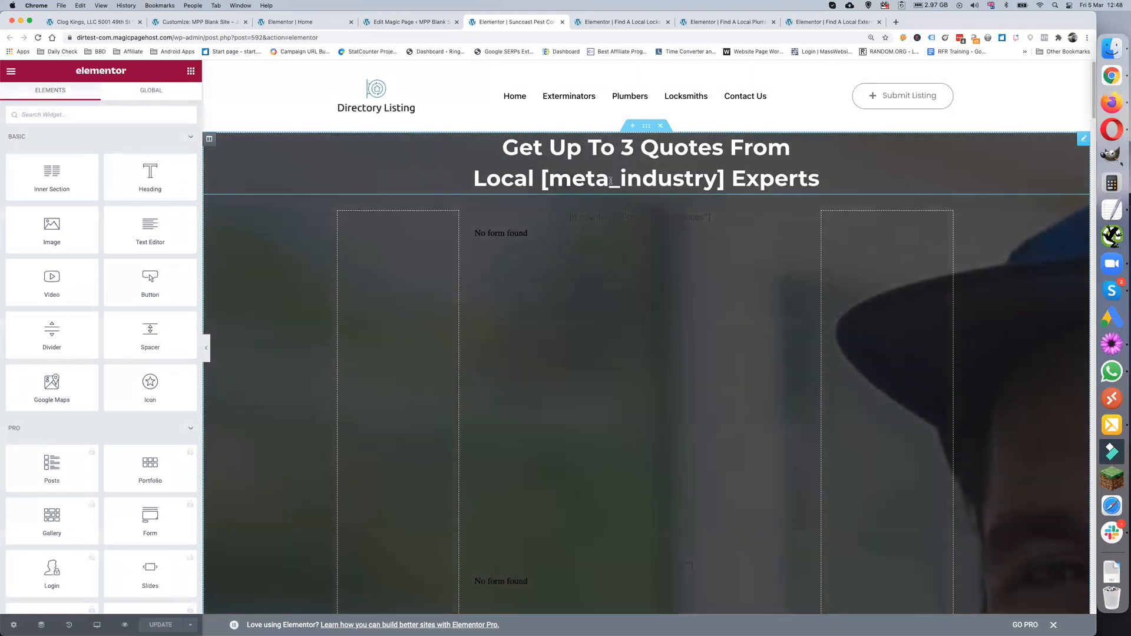
- Select the [meta_industry] placeholder in the heading, then look over the Magic Page edit screen
drag(547, 178, 722, 179)
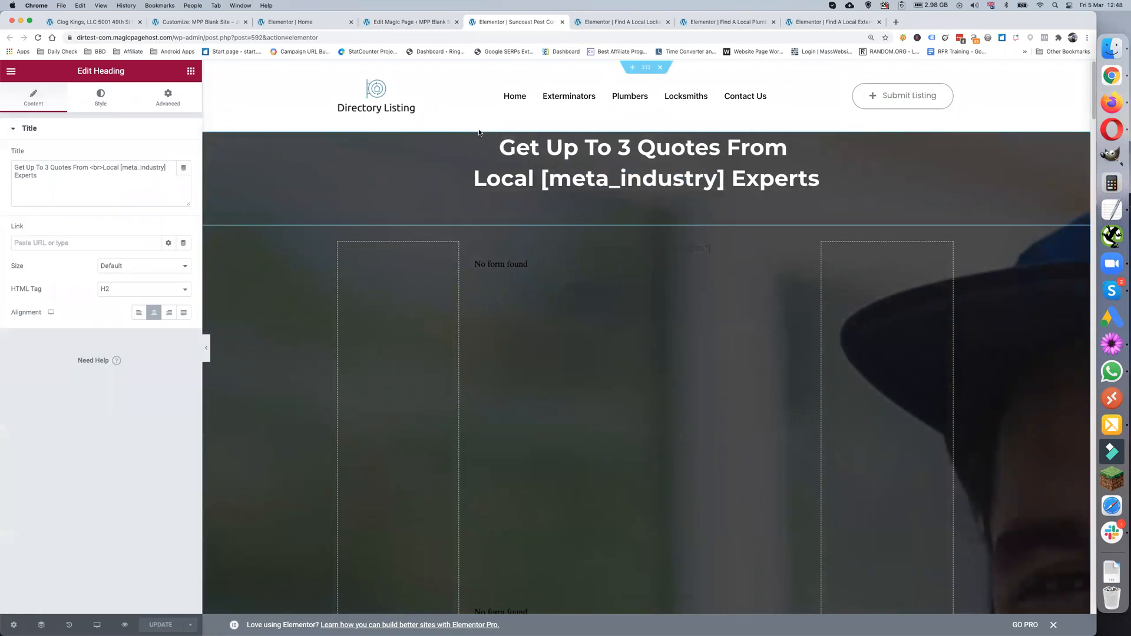
click(406, 22)
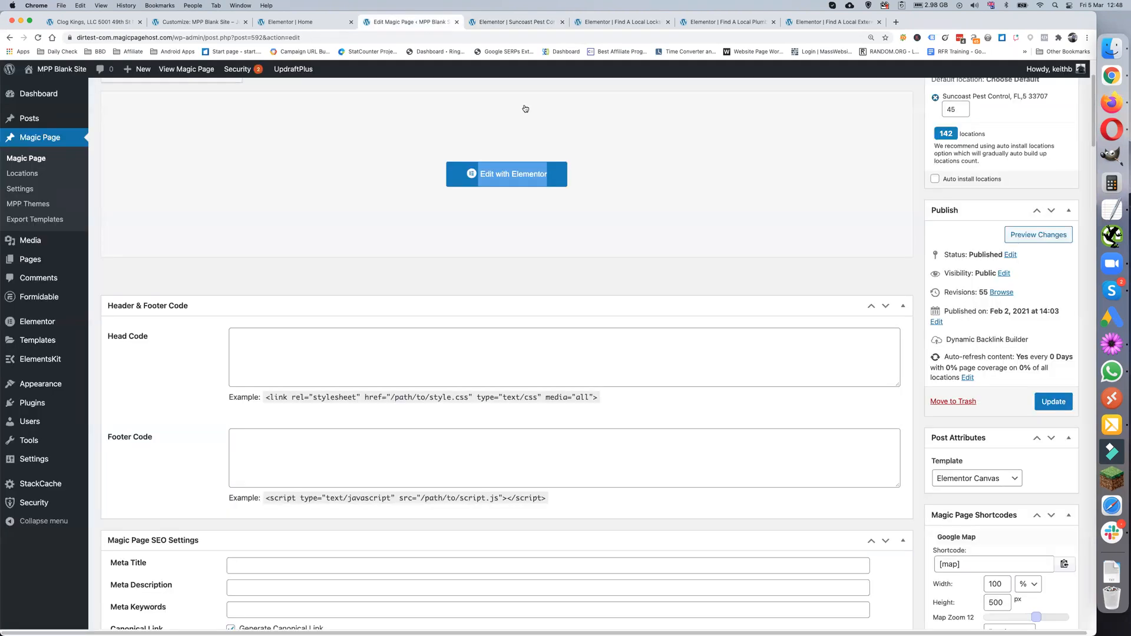
scroll(1010, 399, down, 5)
scroll(1010, 399, down, 13)
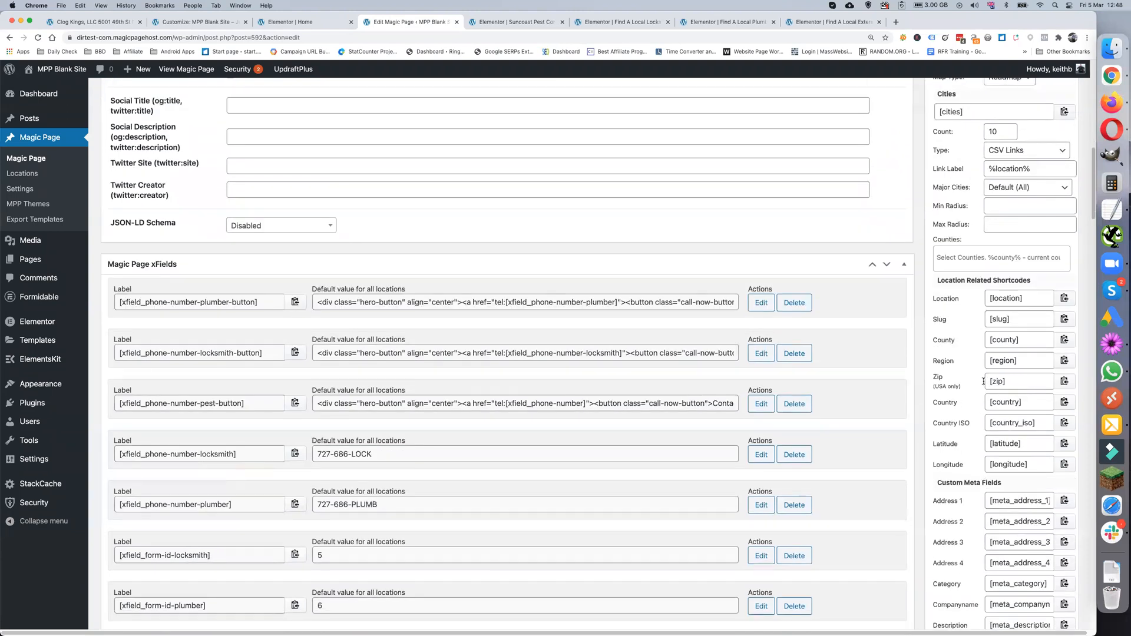
scroll(986, 383, down, 5)
scroll(984, 382, down, 5)
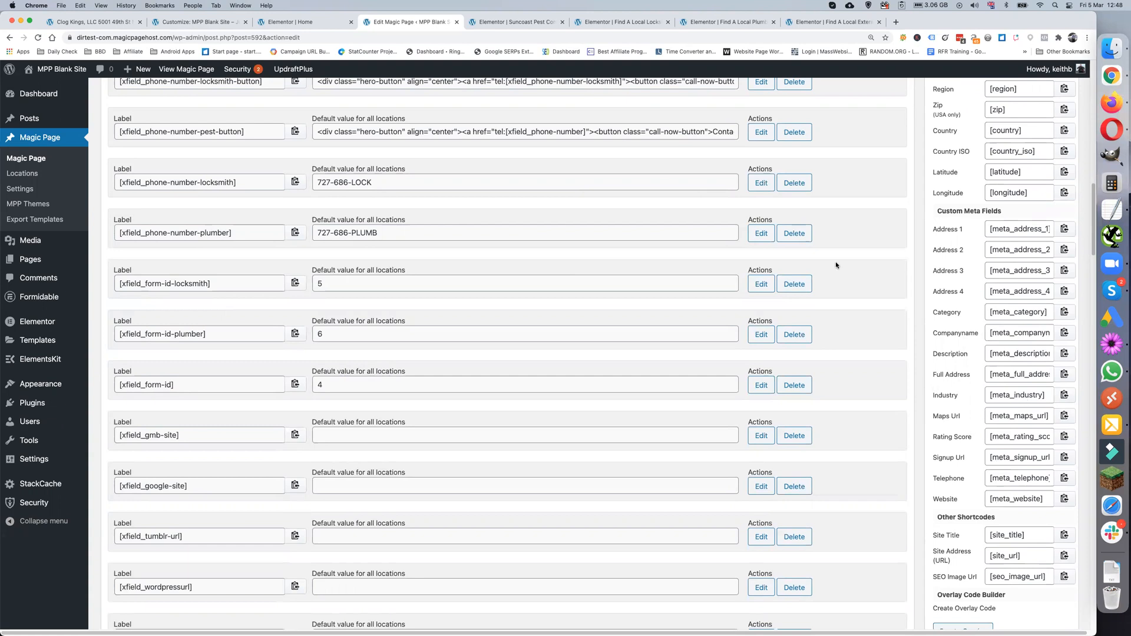
- Open the form column's Custom HTML widget, enlarge its Content box, and copy all its code
click(519, 23)
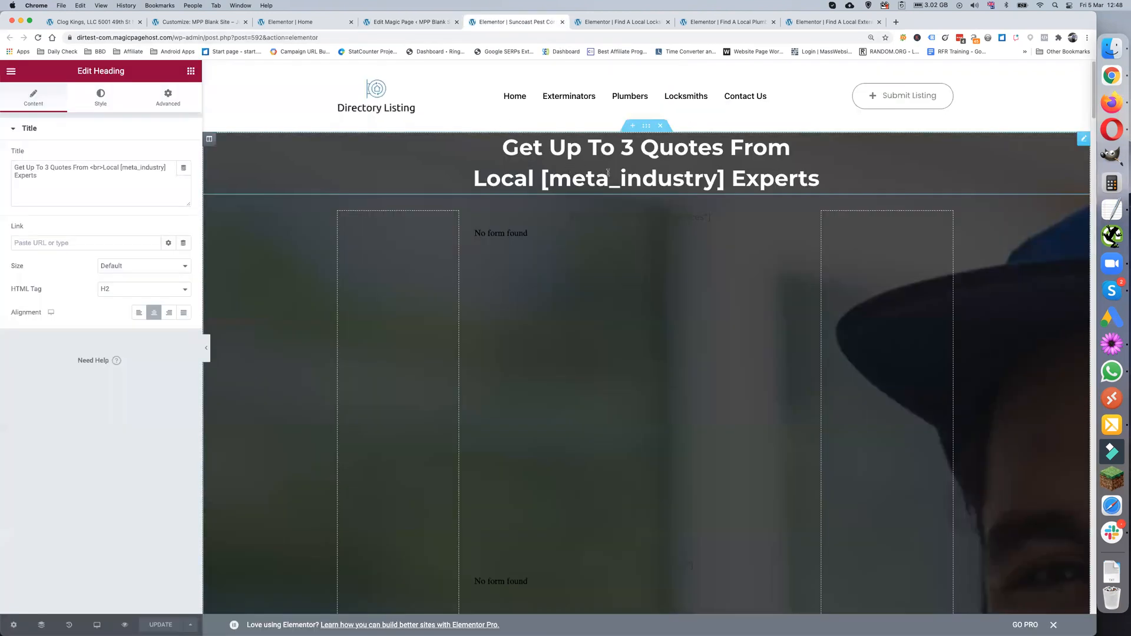
scroll(576, 195, down, 2)
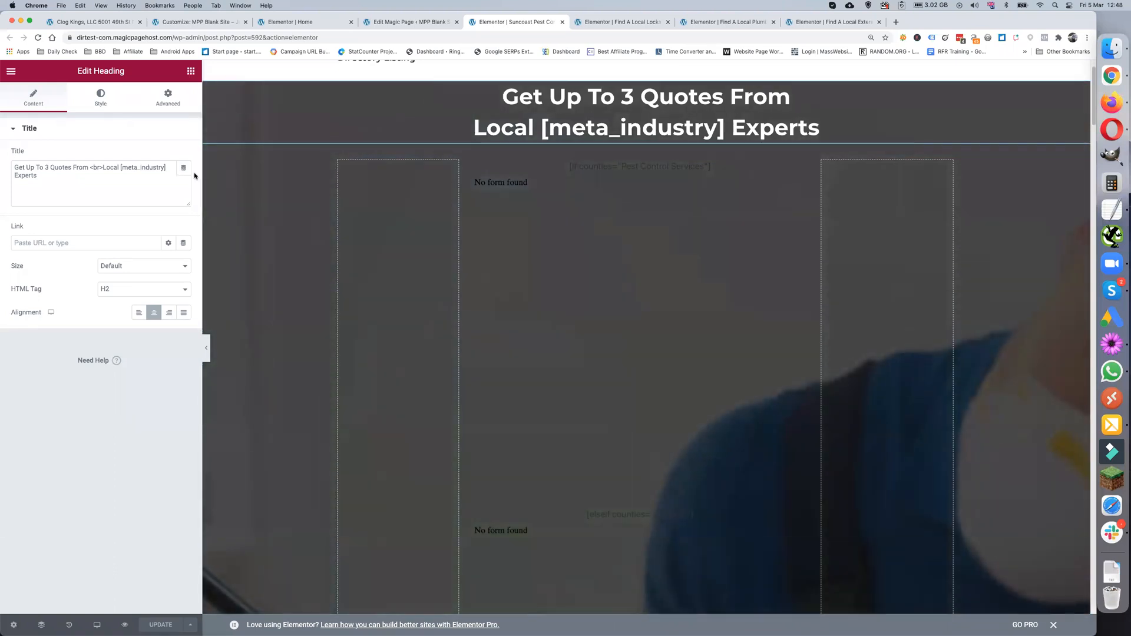
drag(201, 175, 301, 174)
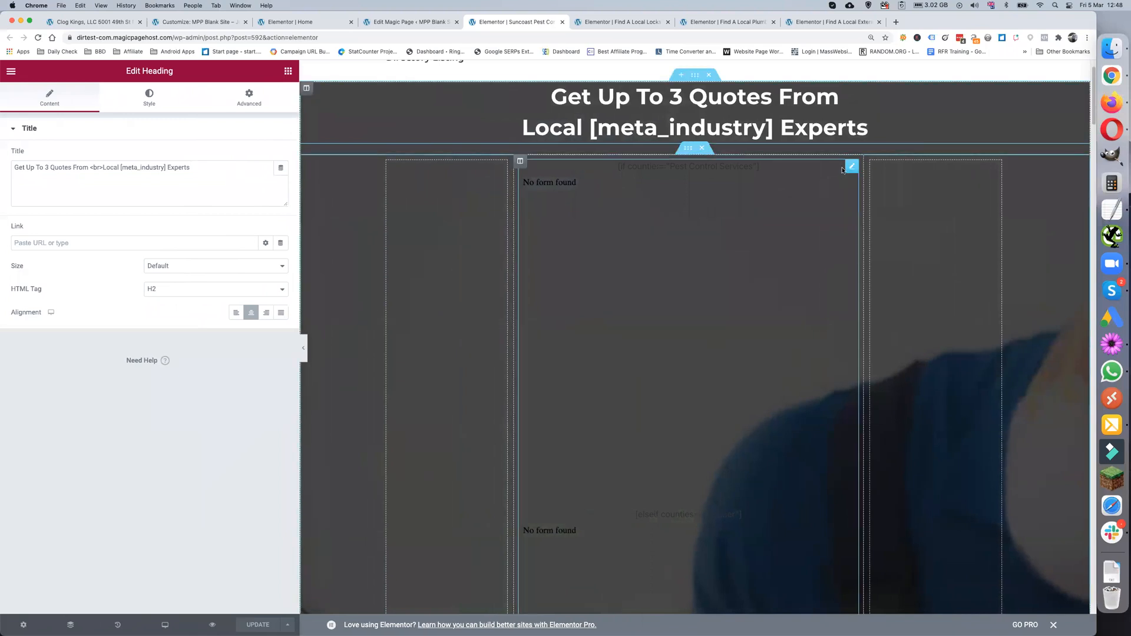
click(851, 167)
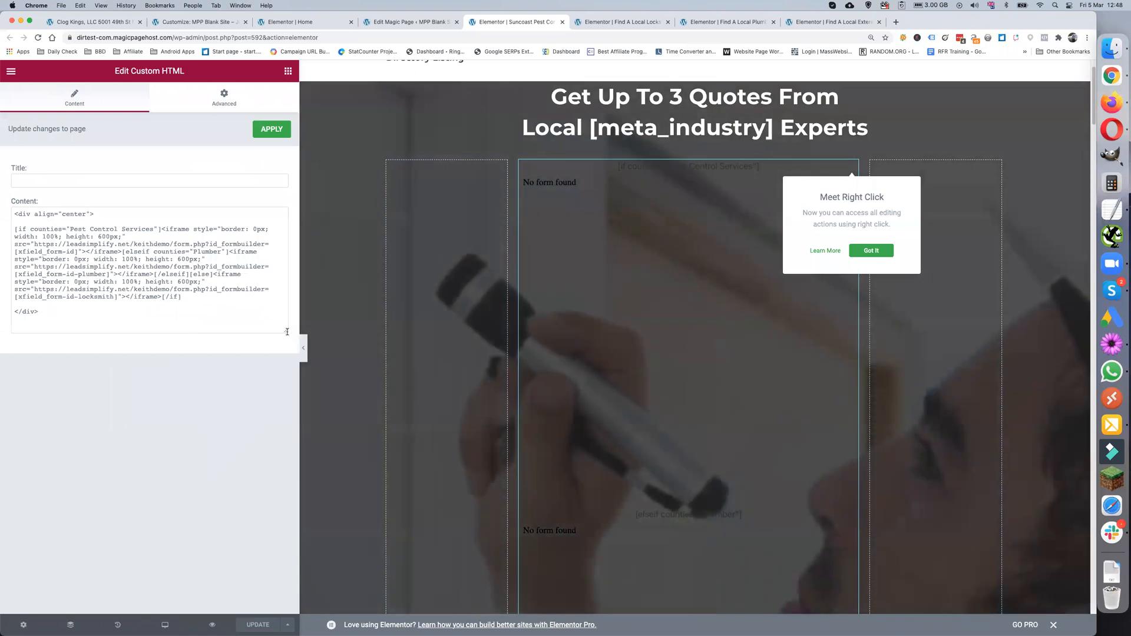
drag(286, 331, 287, 419)
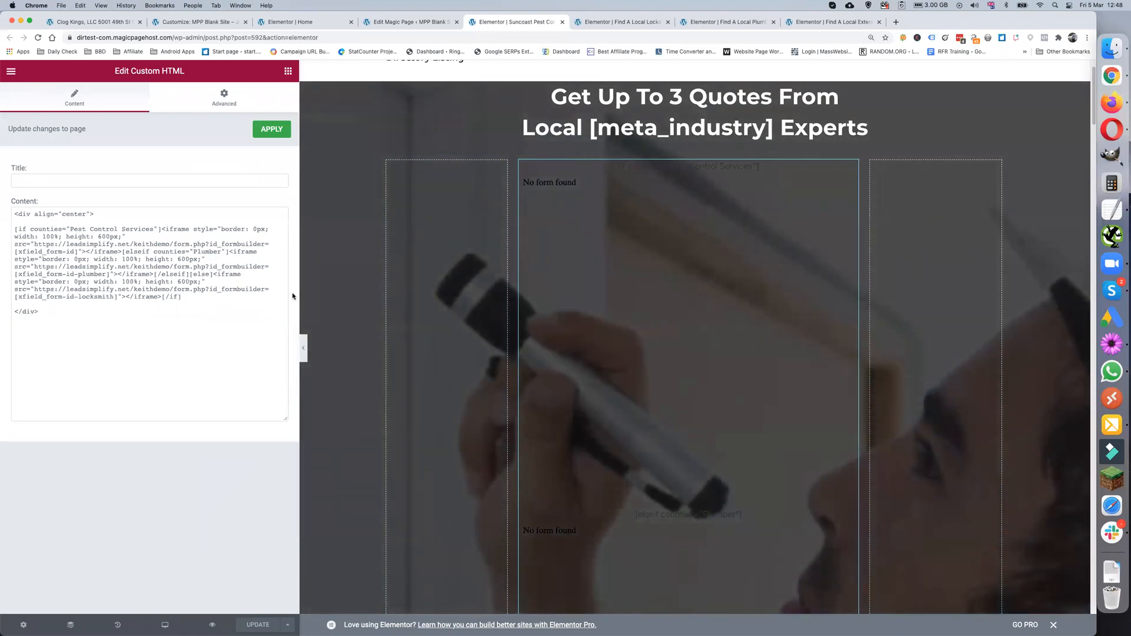
triple_click(108, 267)
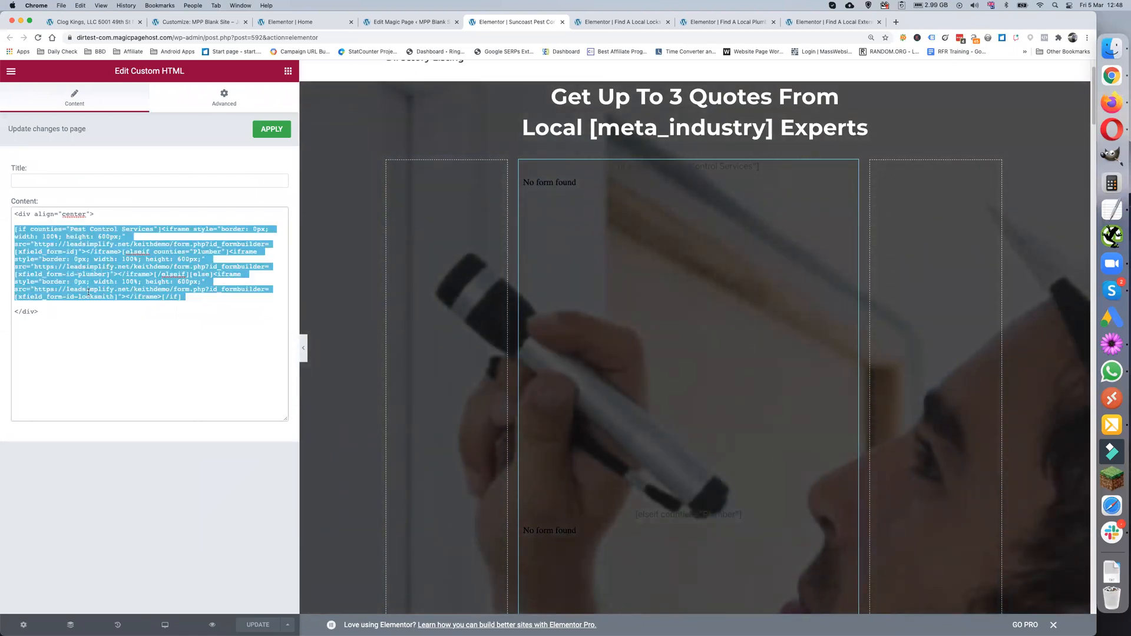
click(65, 315)
key(super+a)
key(super+c)
- Replace the TextEdit contents with the copied conditional form code and check its Pest Control Services condition
click(1112, 210)
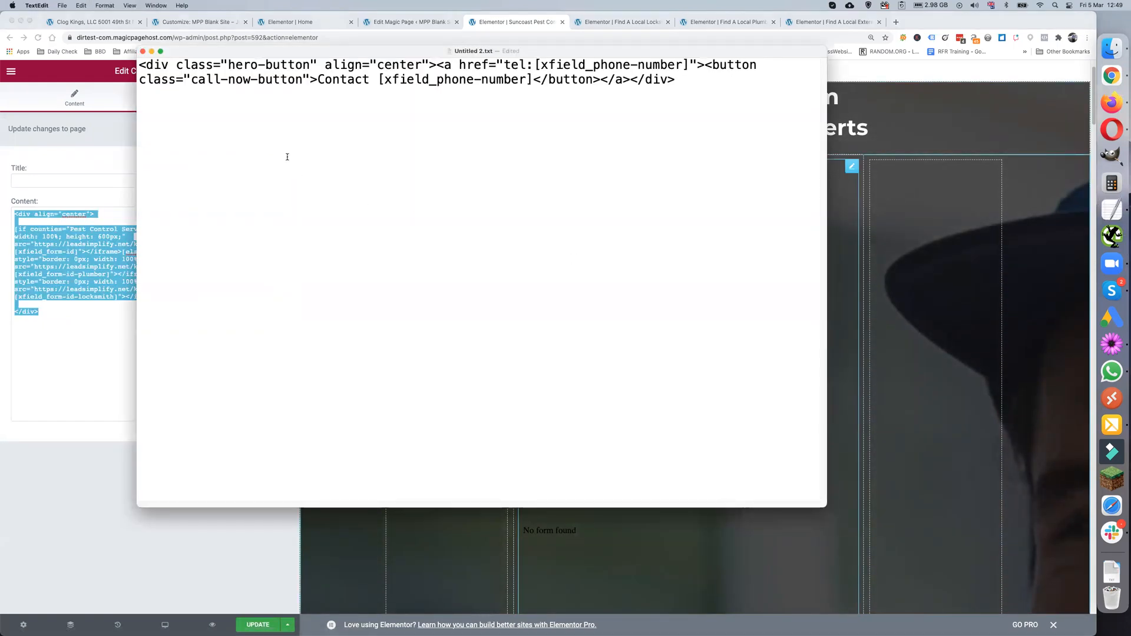
key(super+a)
key(super+v)
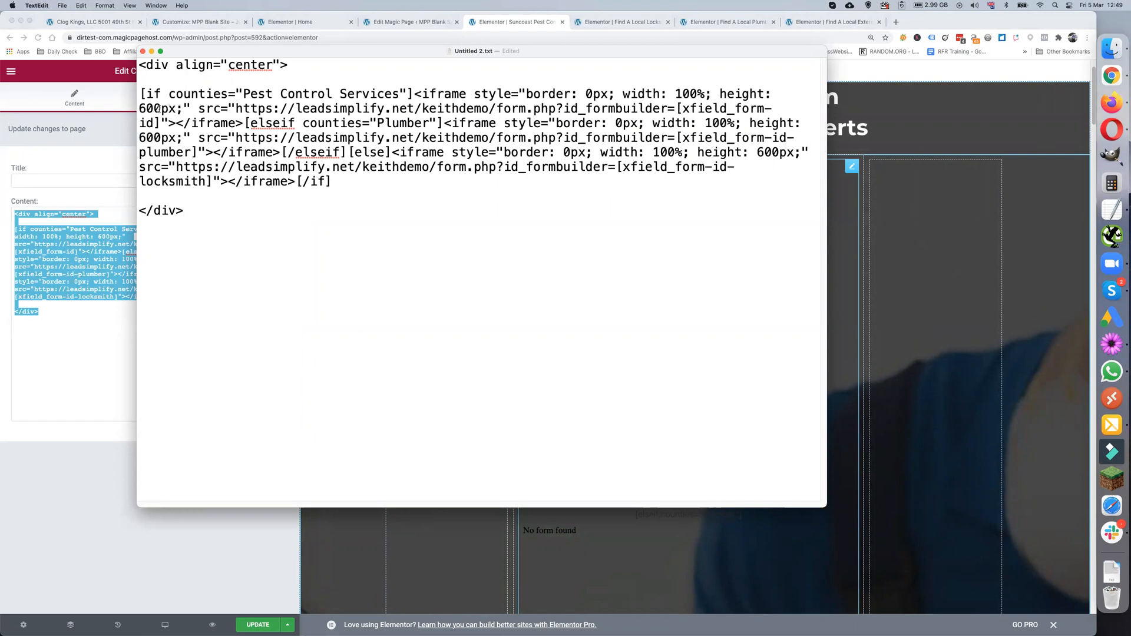
drag(139, 94, 412, 87)
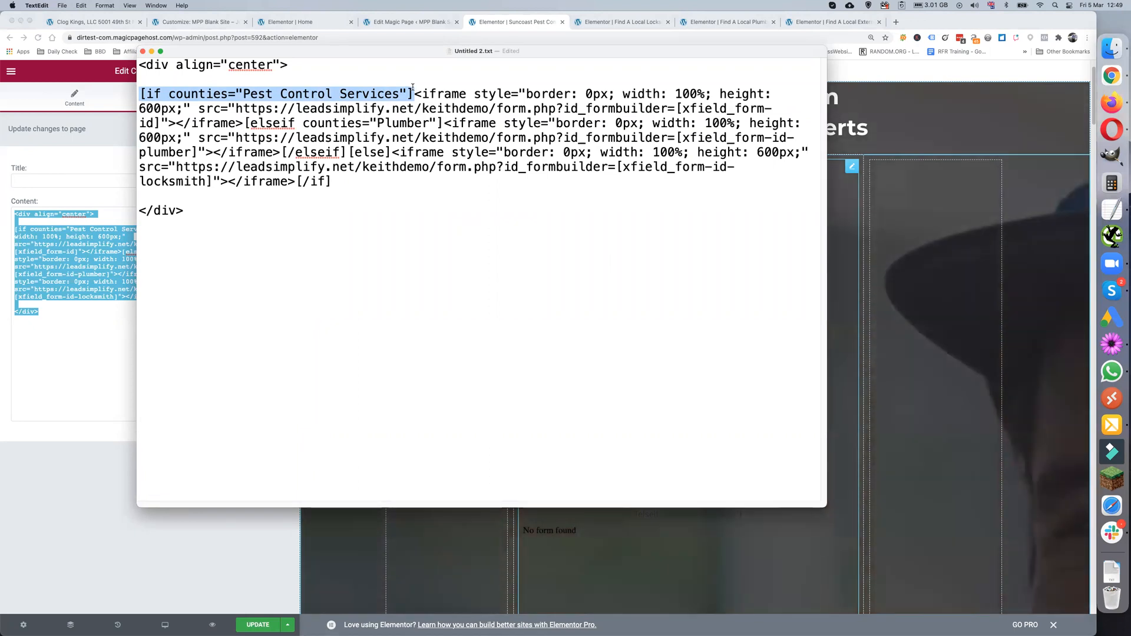
click(417, 82)
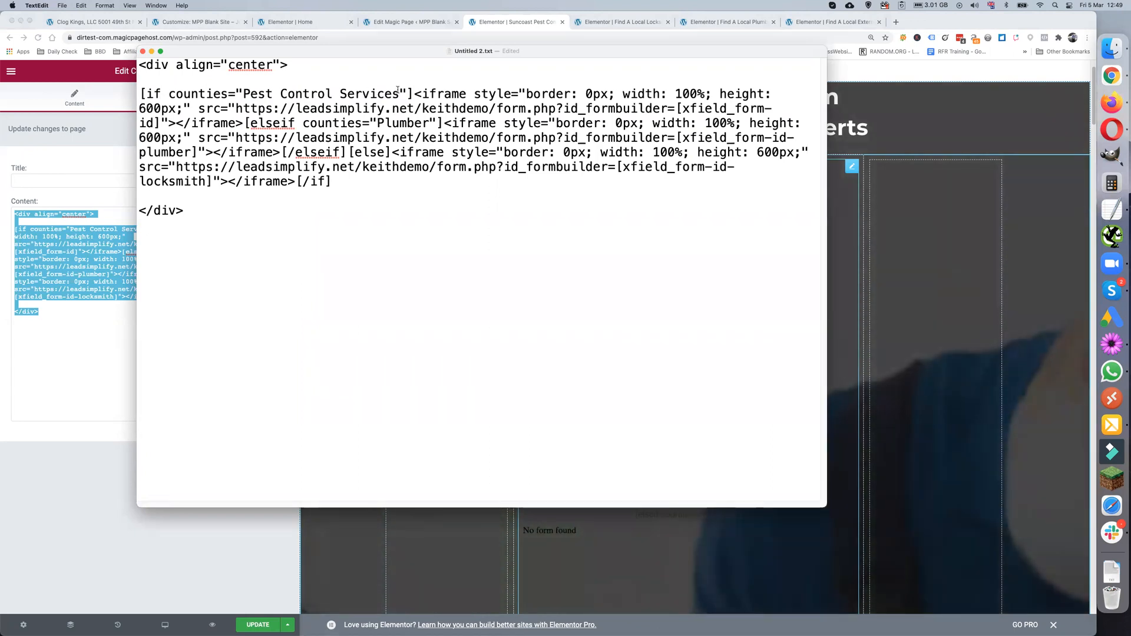
click(405, 22)
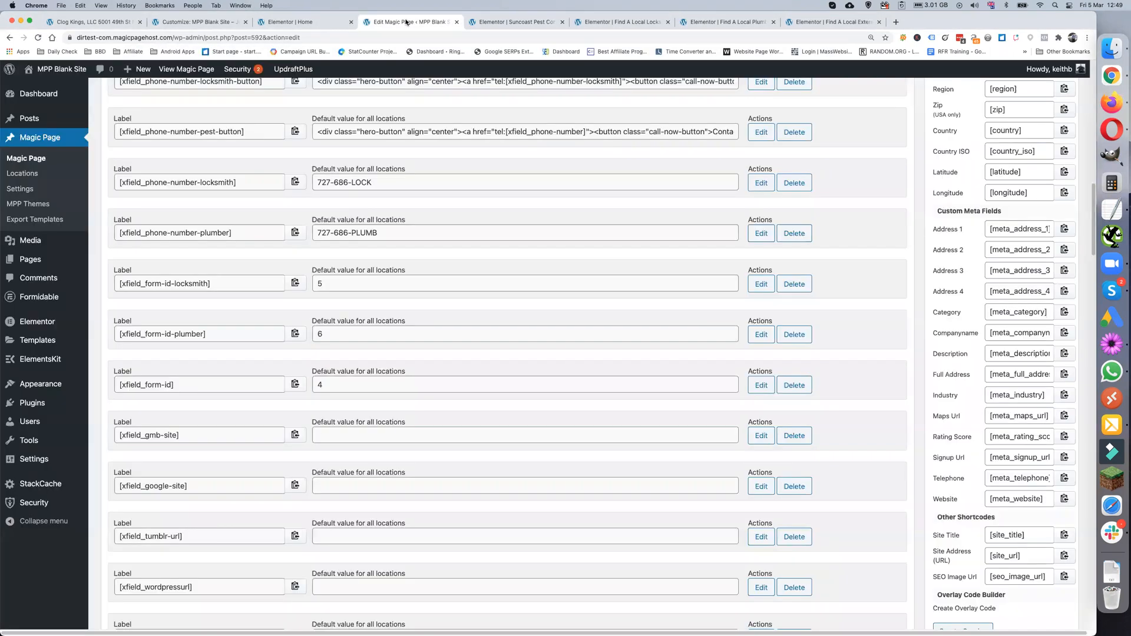
- Build a new conditional shortcode with the county condition set to Pest Control Services
scroll(1007, 277, up, 2)
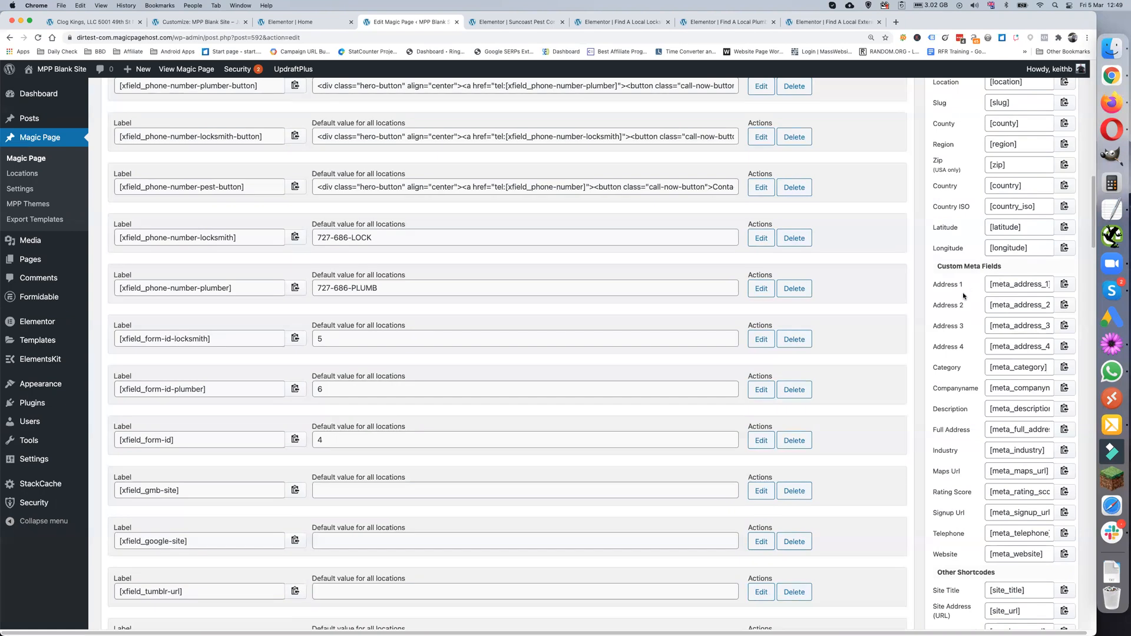
scroll(965, 297, down, 3)
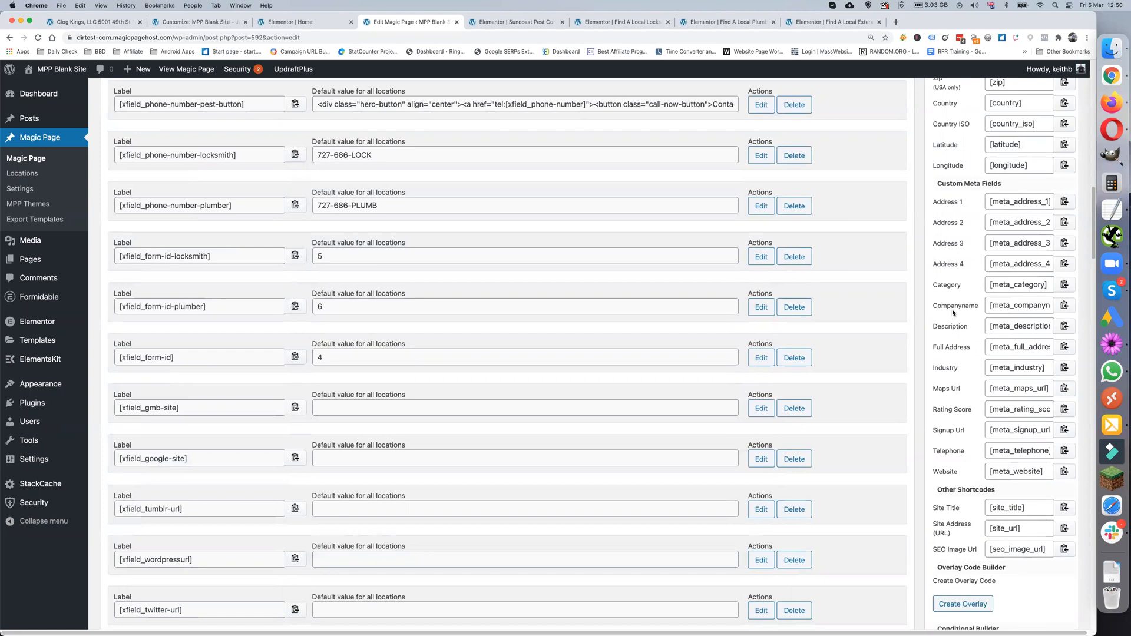
scroll(988, 402, down, 4)
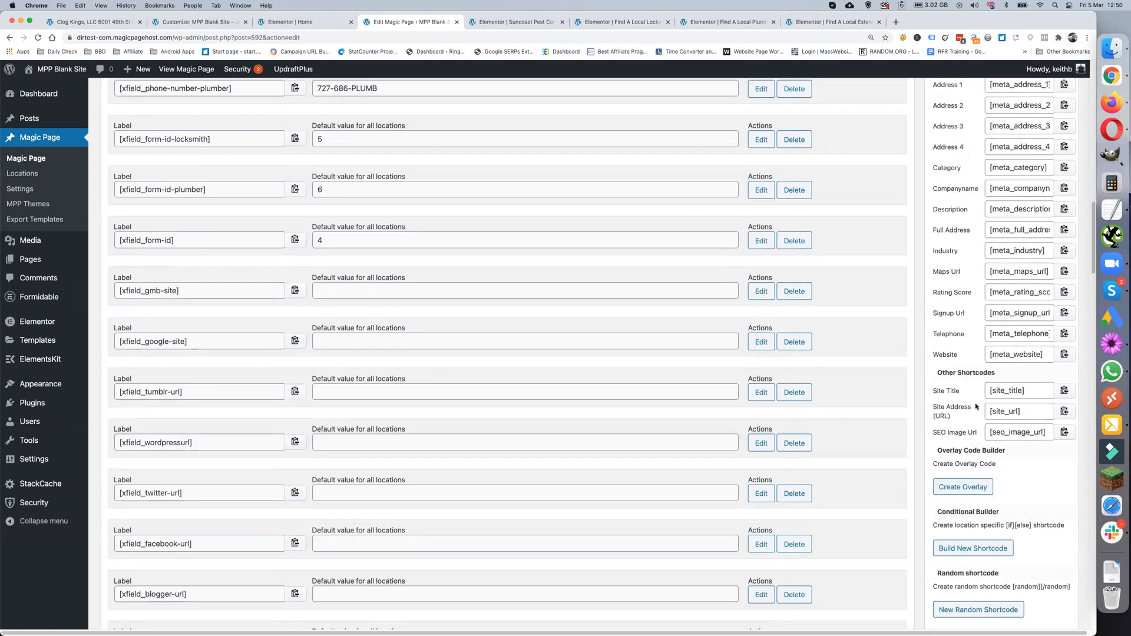
scroll(976, 407, down, 4)
click(977, 438)
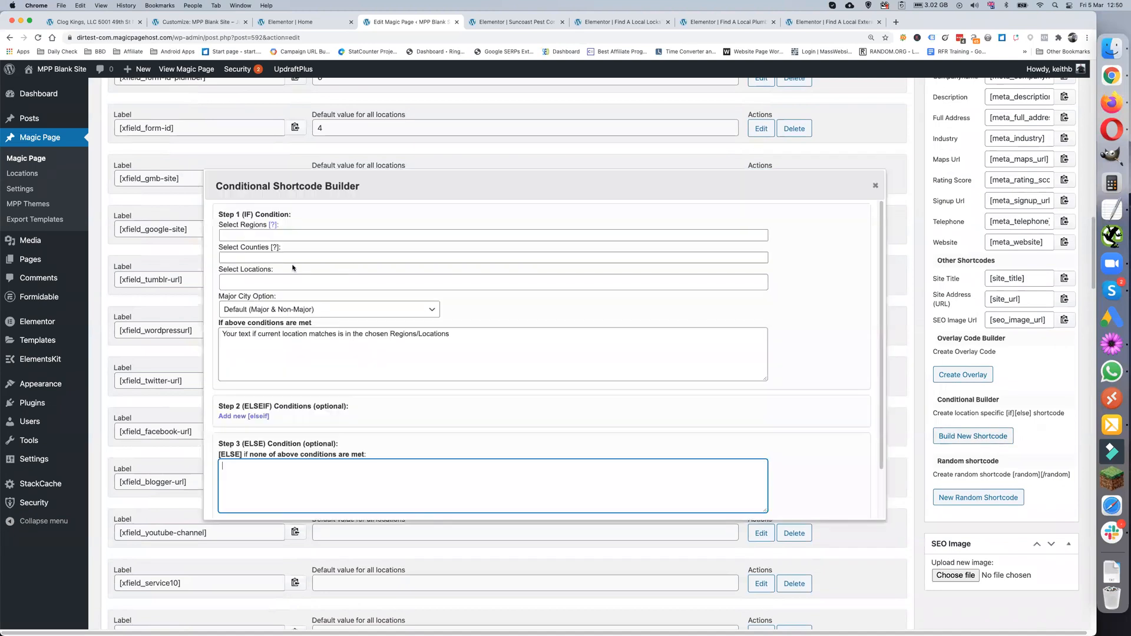
click(269, 258)
text(pe)
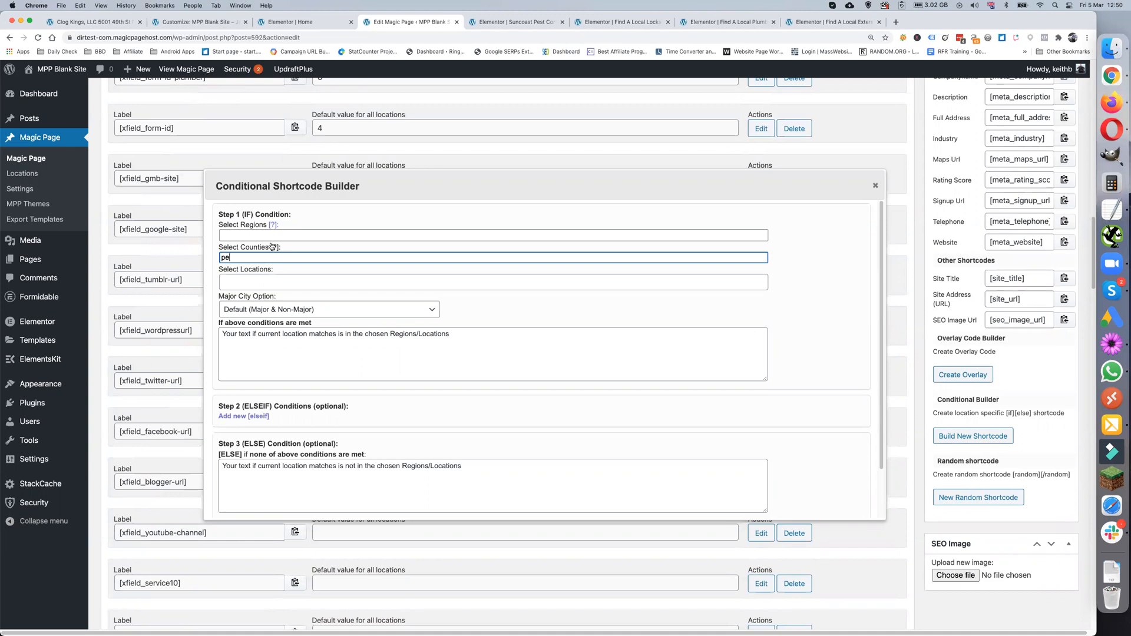
double_click(244, 257)
key(BackSpace)
click(274, 246)
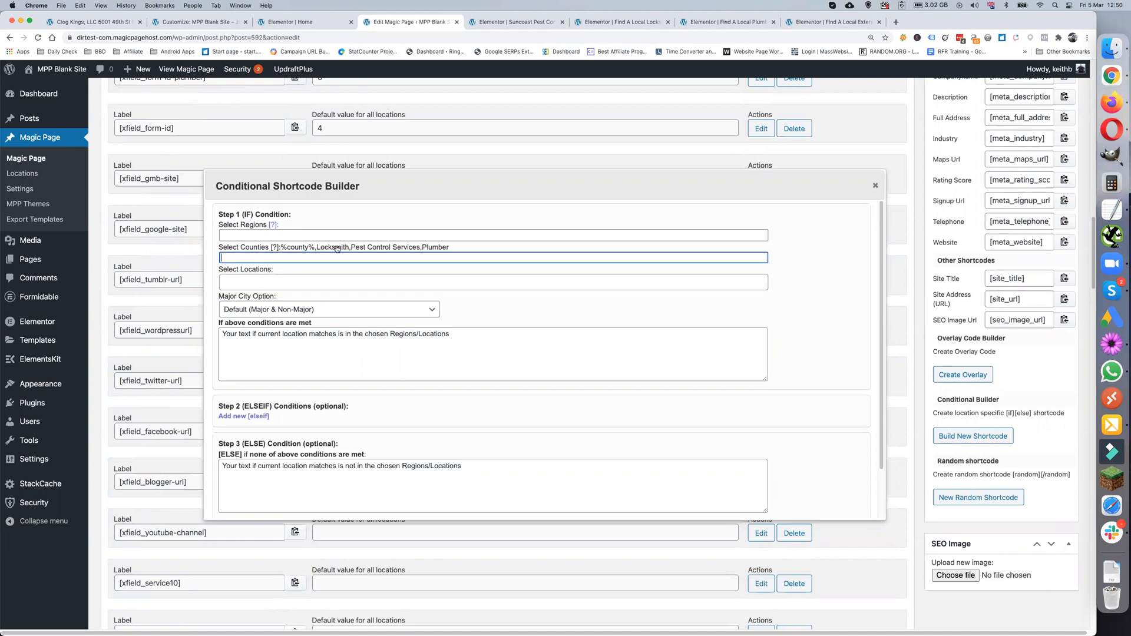
click(367, 248)
- Focus the If textarea, then place the TextEdit insertion point before the first iframe
click(228, 334)
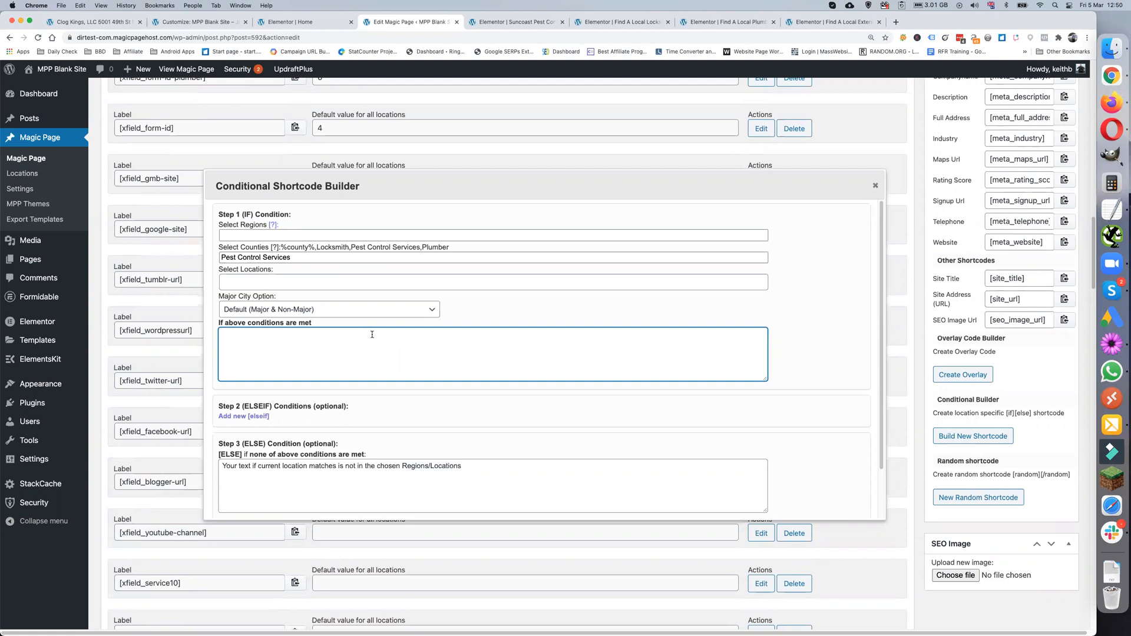
click(1112, 211)
click(415, 94)
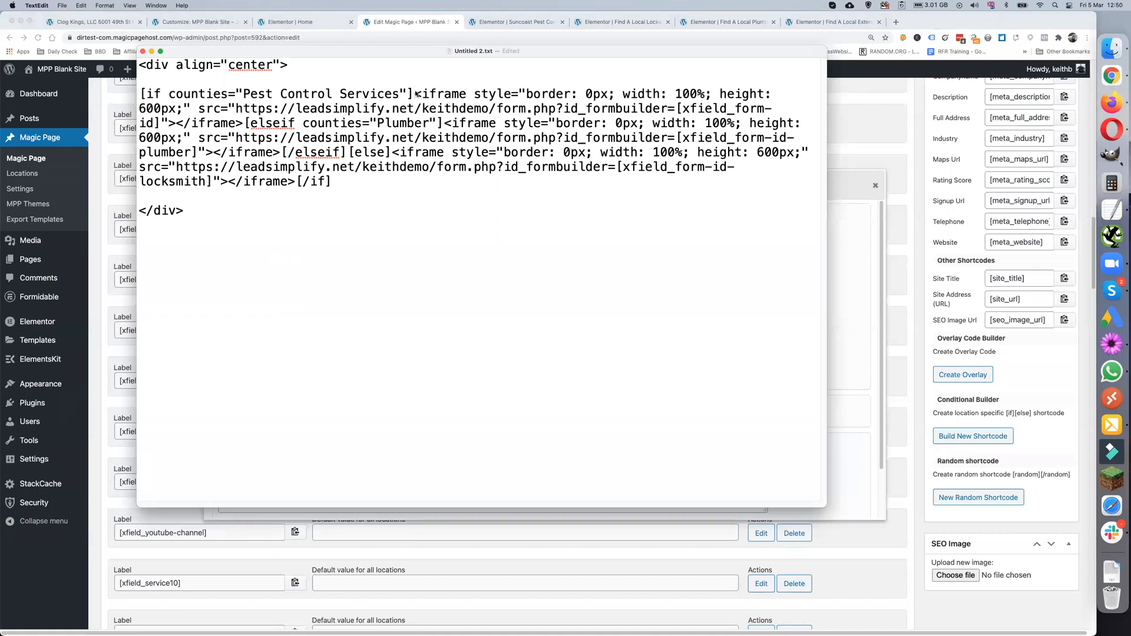
- Select, then deselect, the Pest Control Services iframe code in Untitled 2.txt
drag(415, 94, 441, 123)
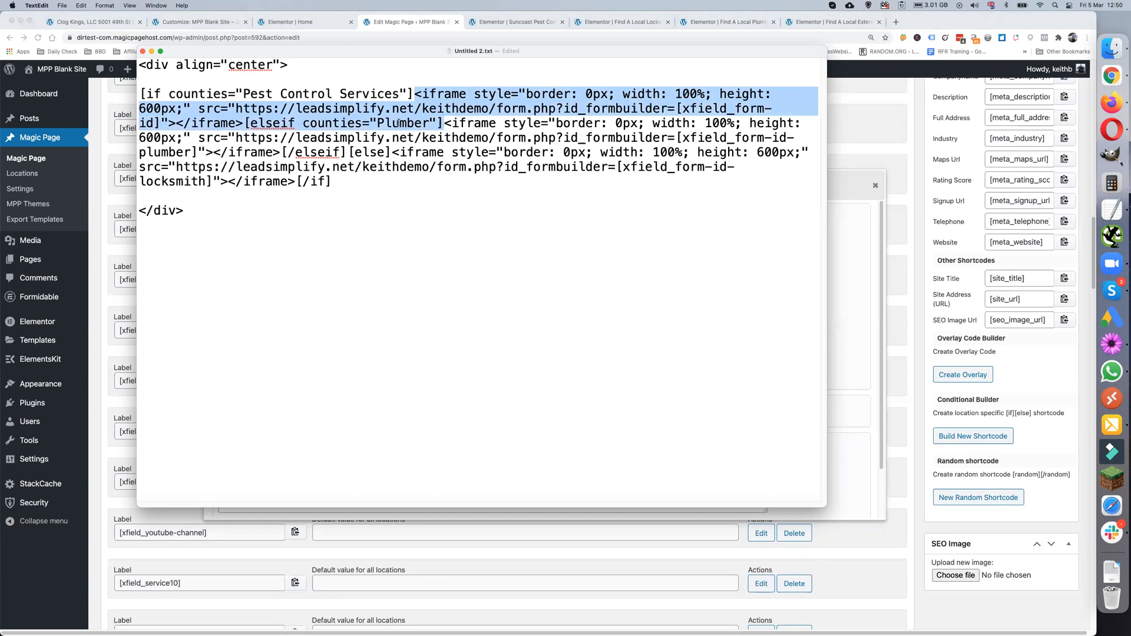
click(238, 122)
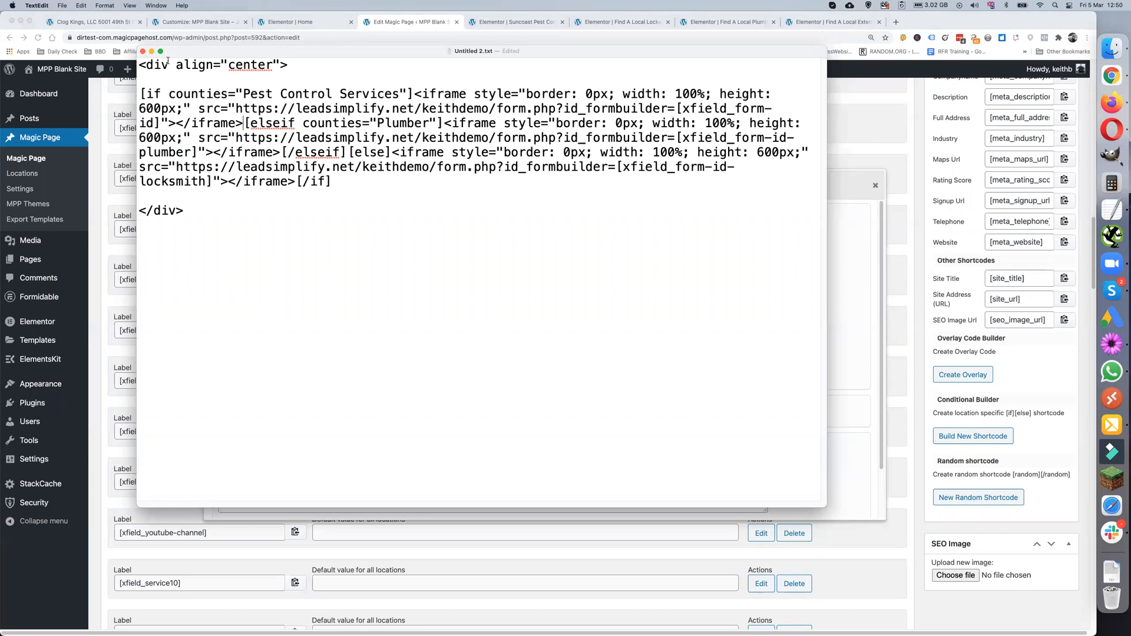
- Copy the 36px phone-button <p> block from the Suncoast Pest Control call section's HTML widget
click(430, 25)
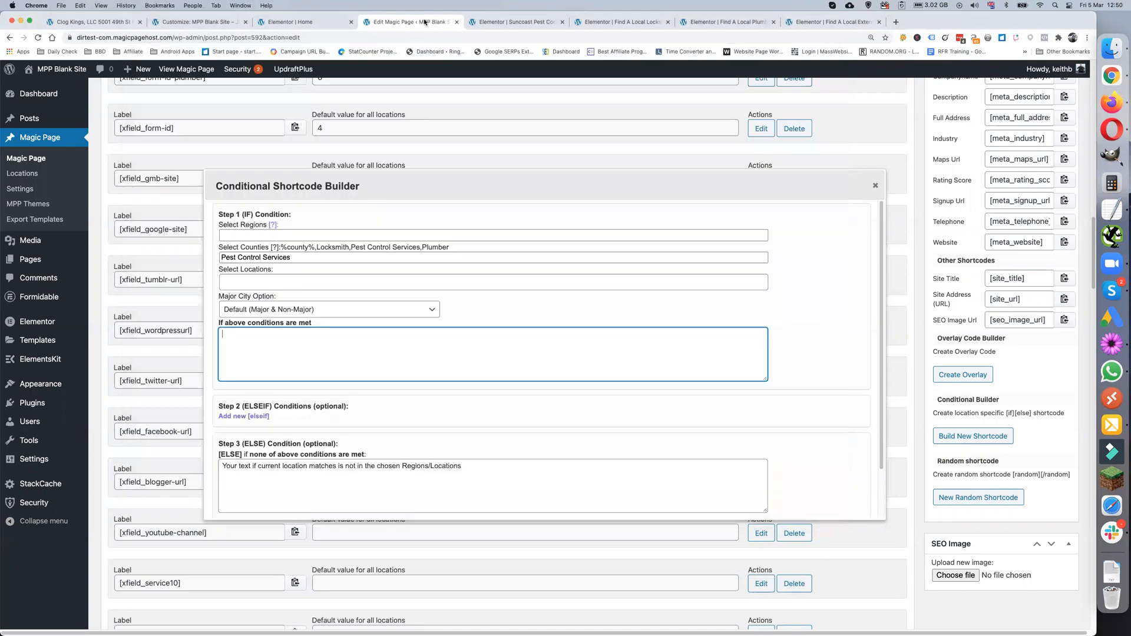
click(512, 23)
scroll(636, 263, down, 5)
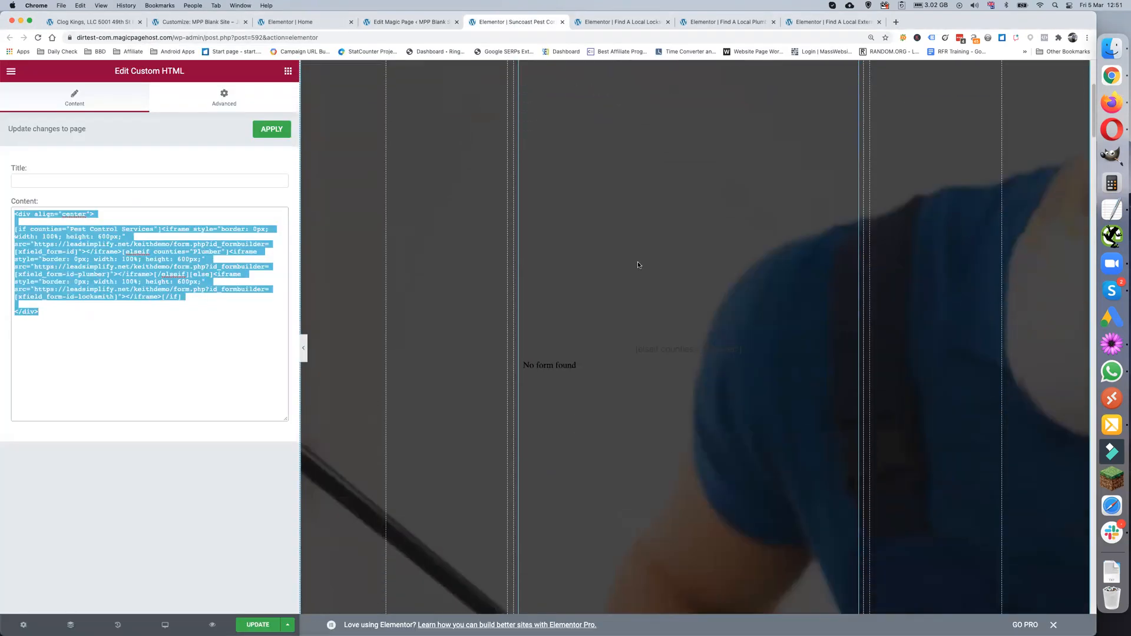
scroll(638, 265, down, 10)
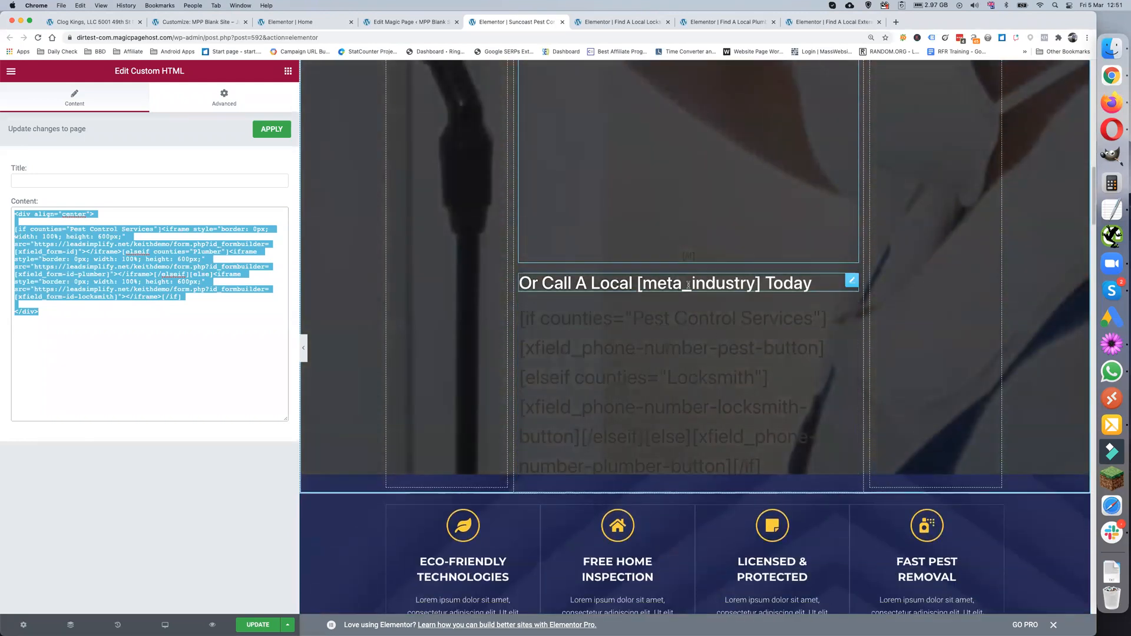
click(851, 311)
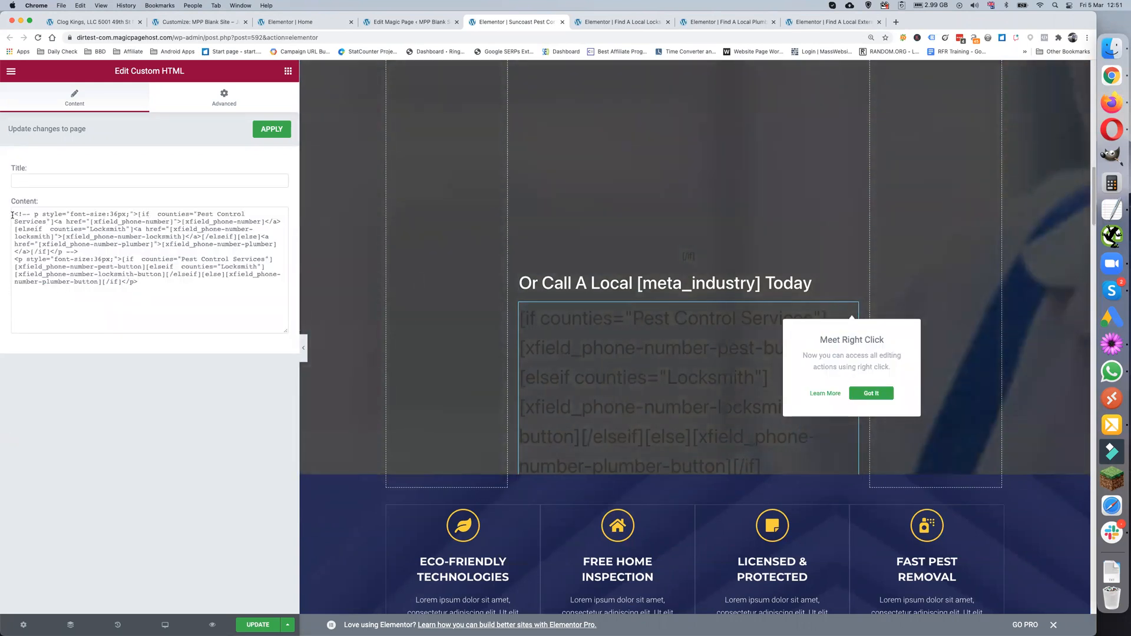
drag(15, 259, 174, 284)
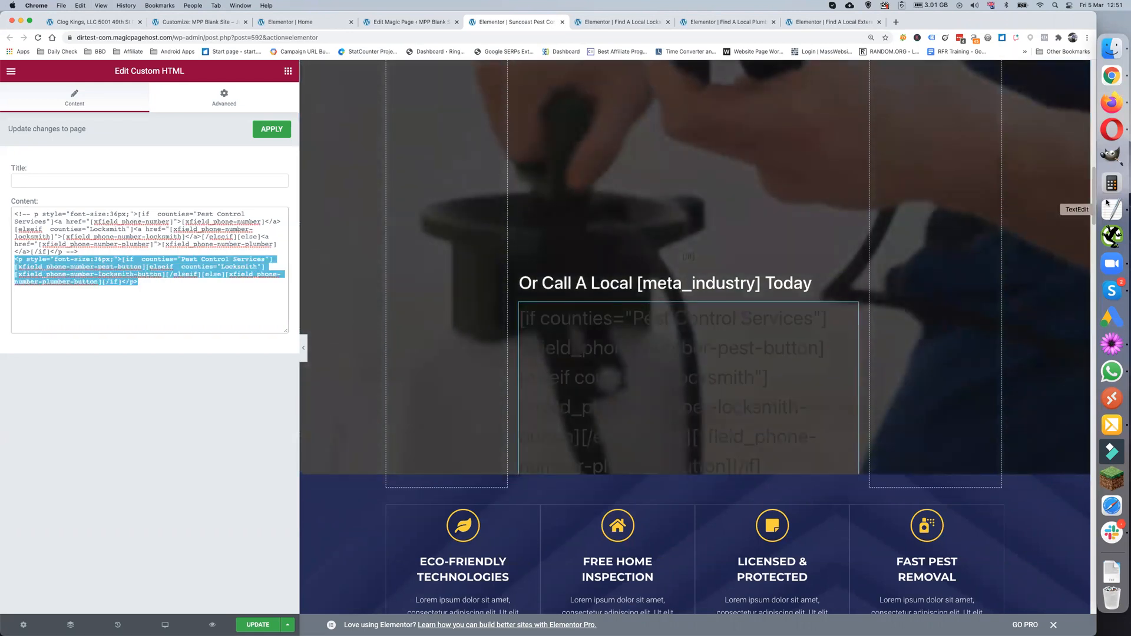
click(1111, 209)
- Paste the phone-button paragraph after the closing </div>, with [if] on its own line
click(214, 216)
key(Return)
key(Return)
key(super+v)
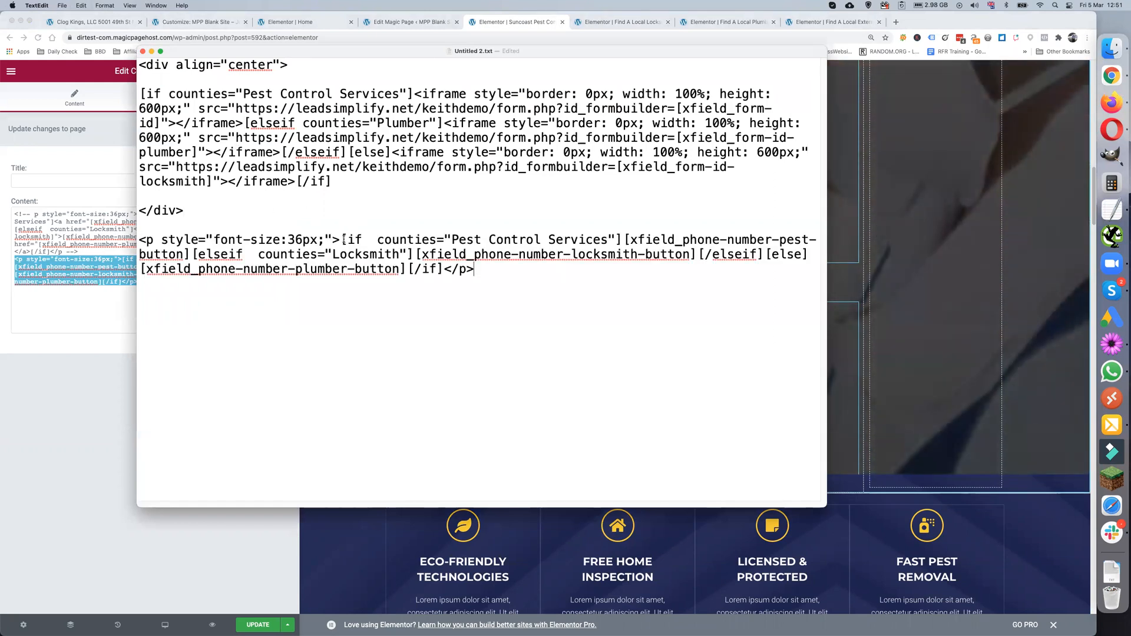
key(Return)
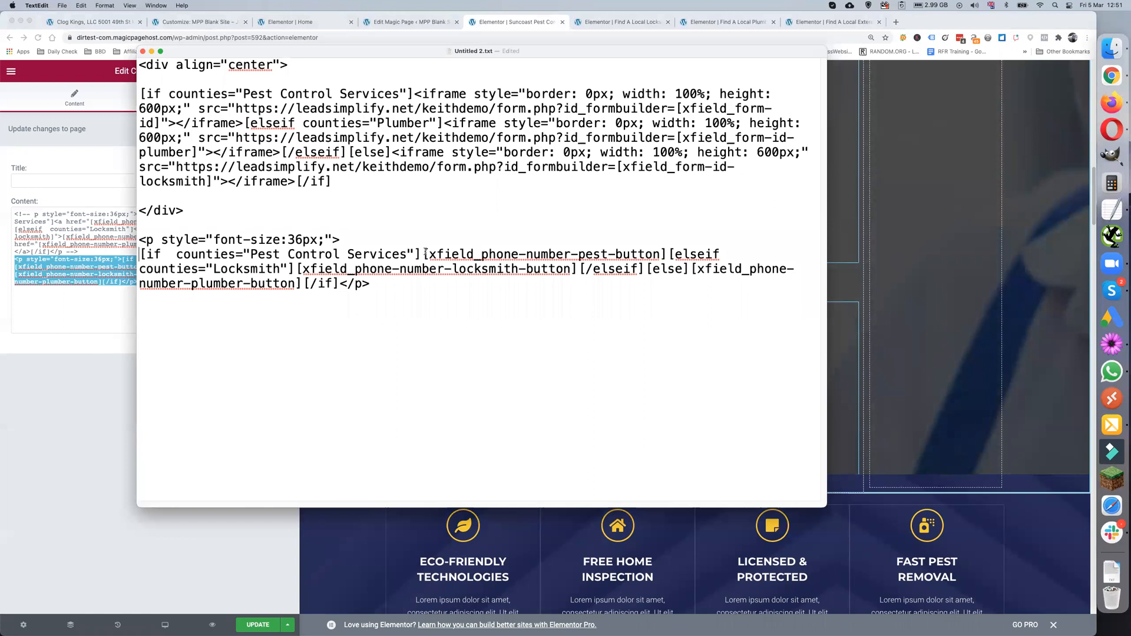
- Put the [elseif] and [/elseif] parts of the paragraph on separate lines
click(667, 255)
key(Return)
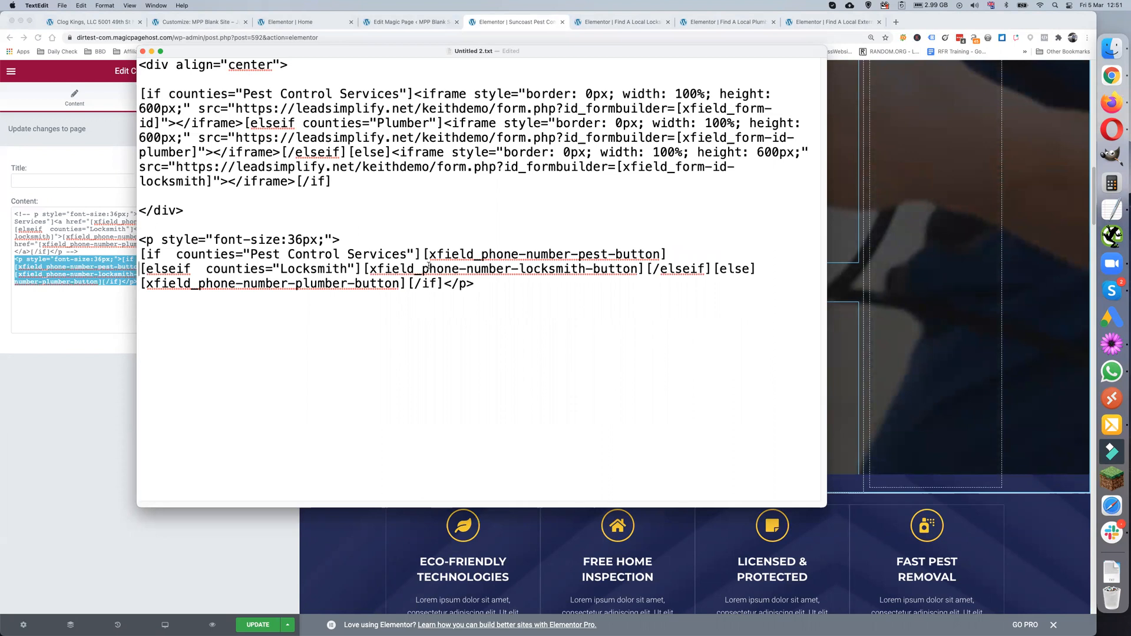
click(647, 268)
key(Return)
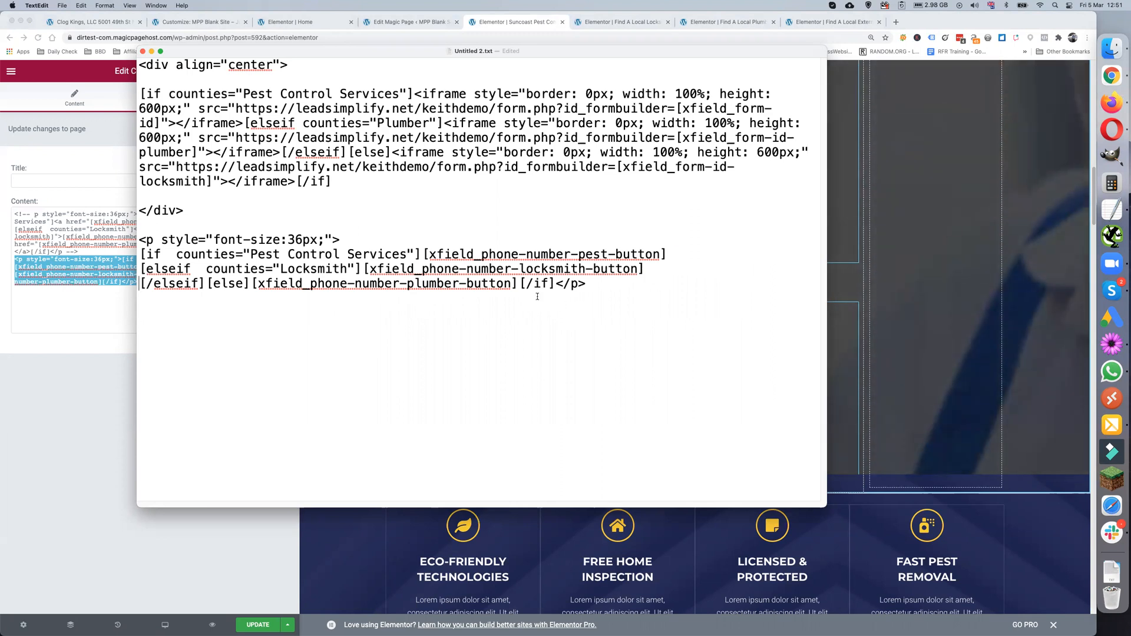
click(885, 273)
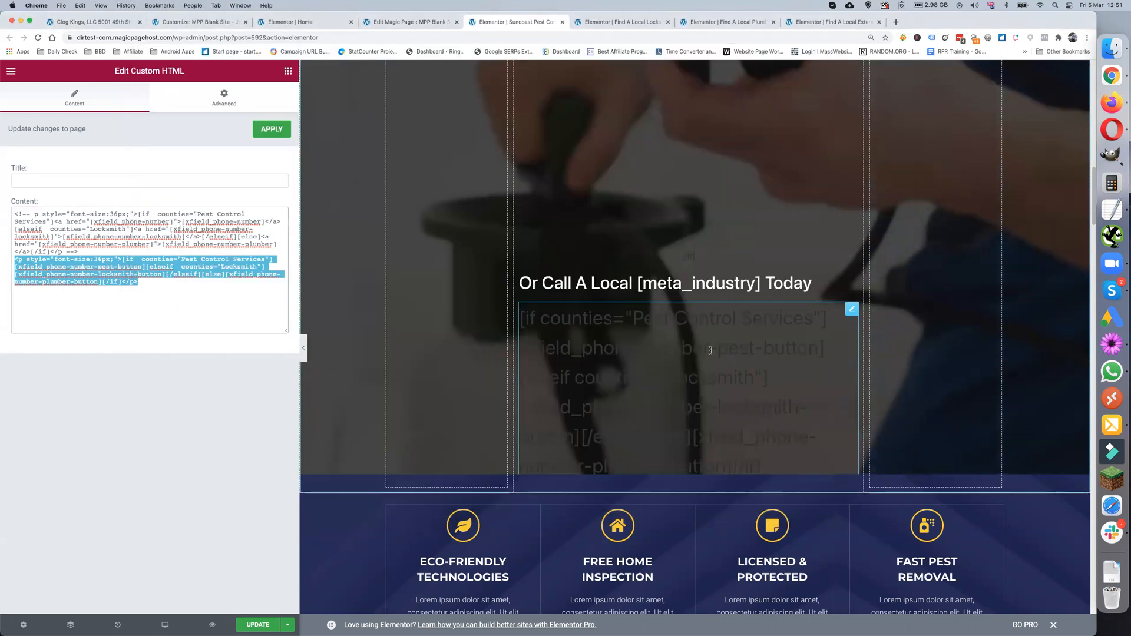
- Scroll the Suncoast Pest Control preview through the map, nearby companies list and call section
scroll(709, 351, down, 4)
scroll(709, 352, down, 10)
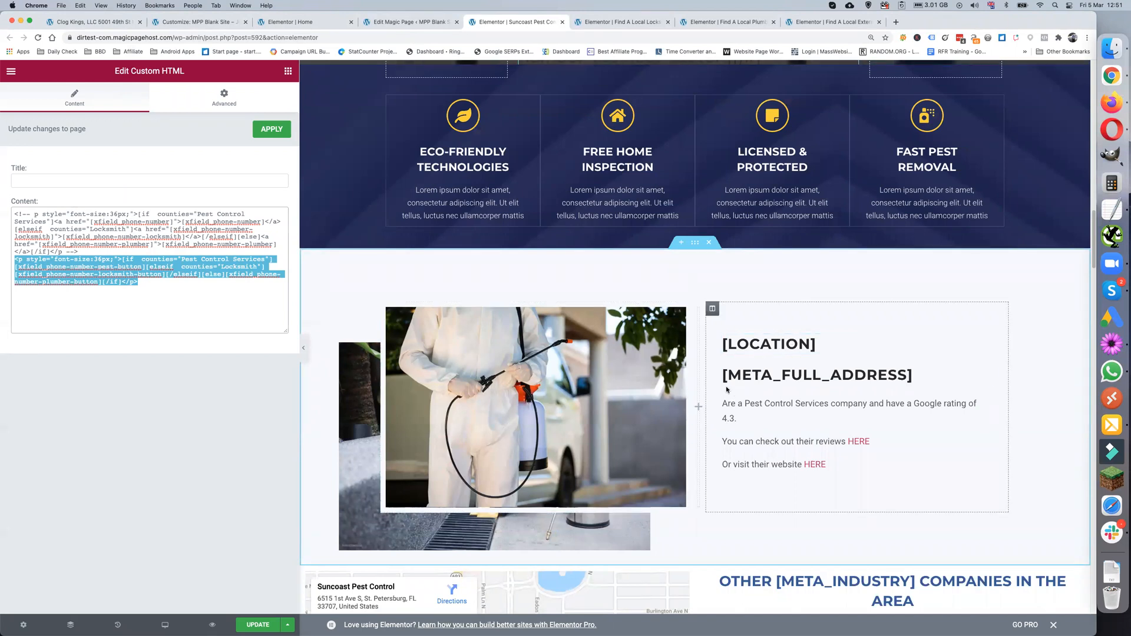
scroll(741, 369, down, 1)
scroll(850, 365, down, 1)
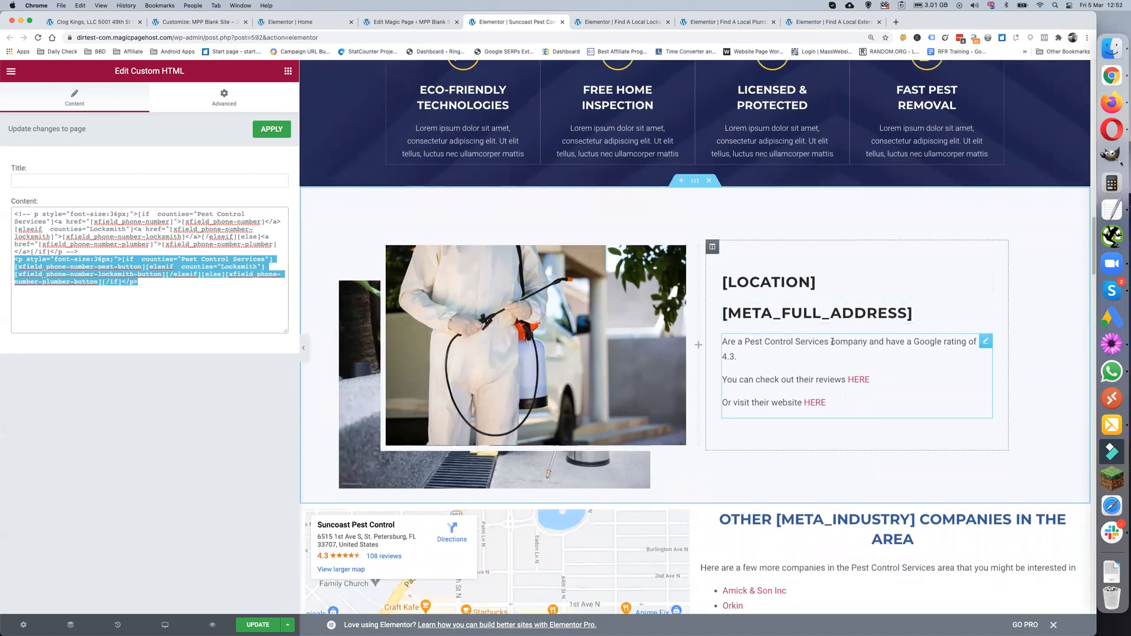
scroll(832, 342, down, 1)
scroll(807, 359, down, 1)
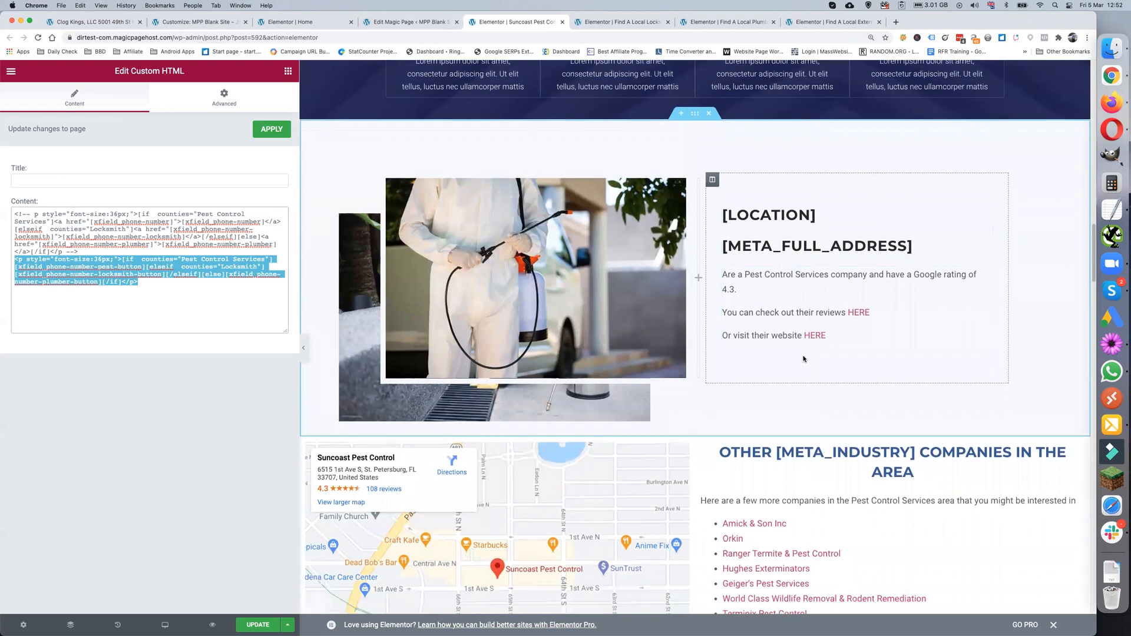
scroll(796, 333, down, 1)
scroll(796, 333, down, 3)
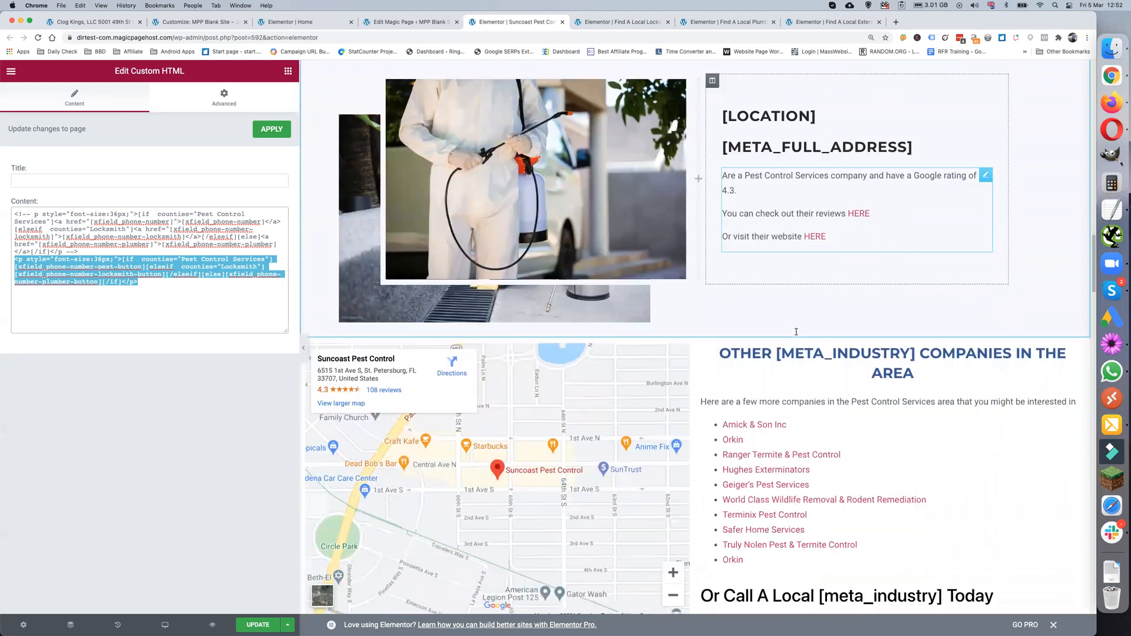
scroll(796, 334, down, 3)
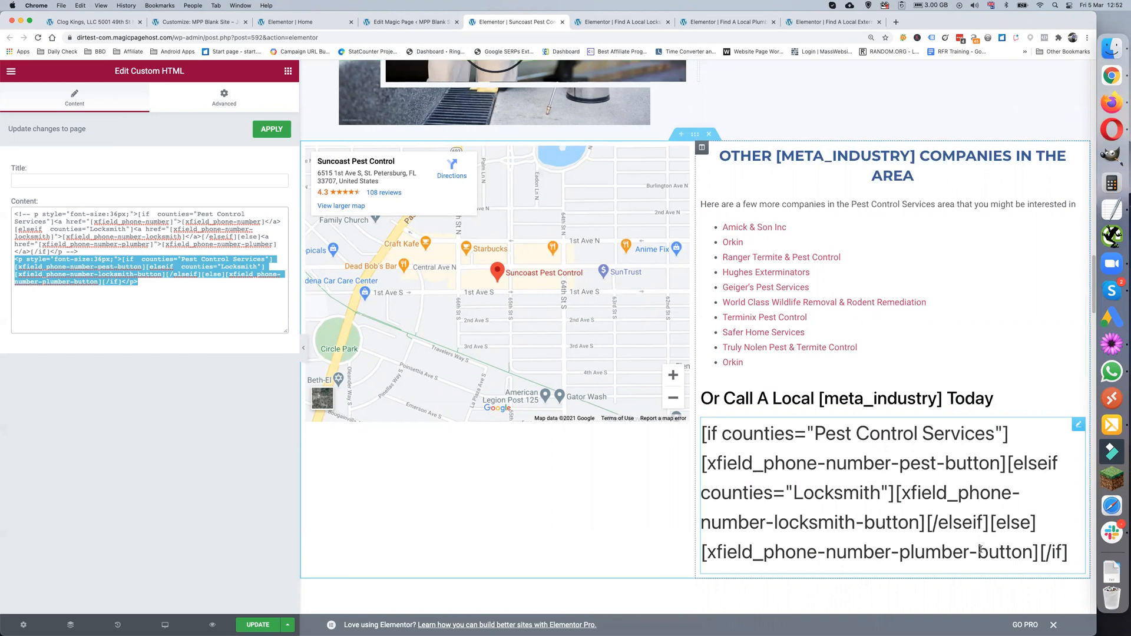
scroll(978, 548, down, 6)
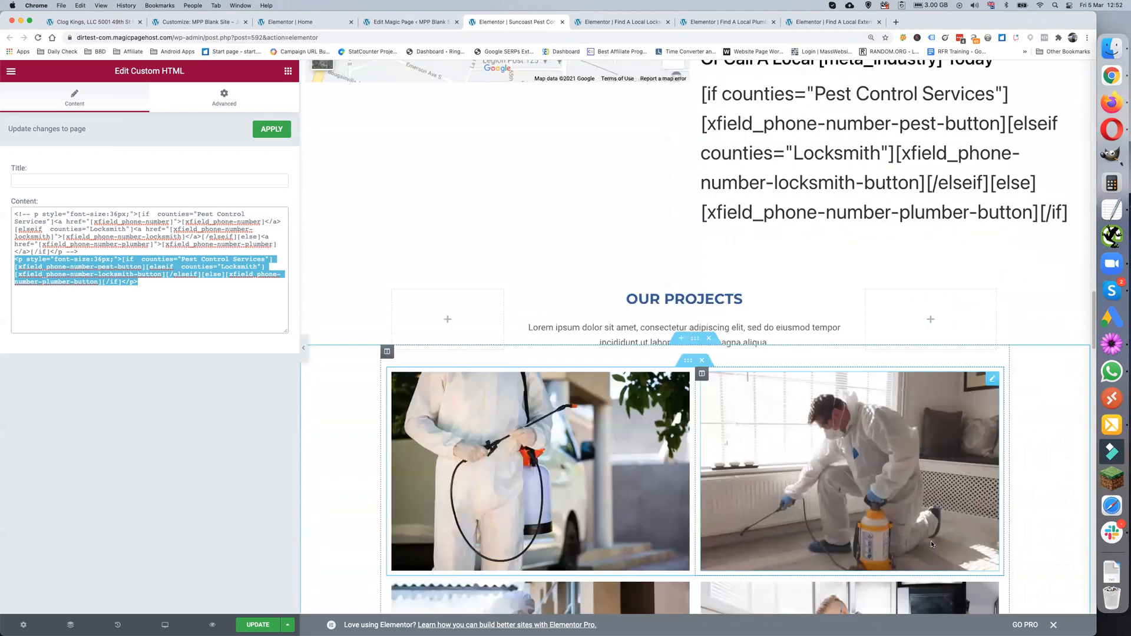
scroll(919, 539, up, 6)
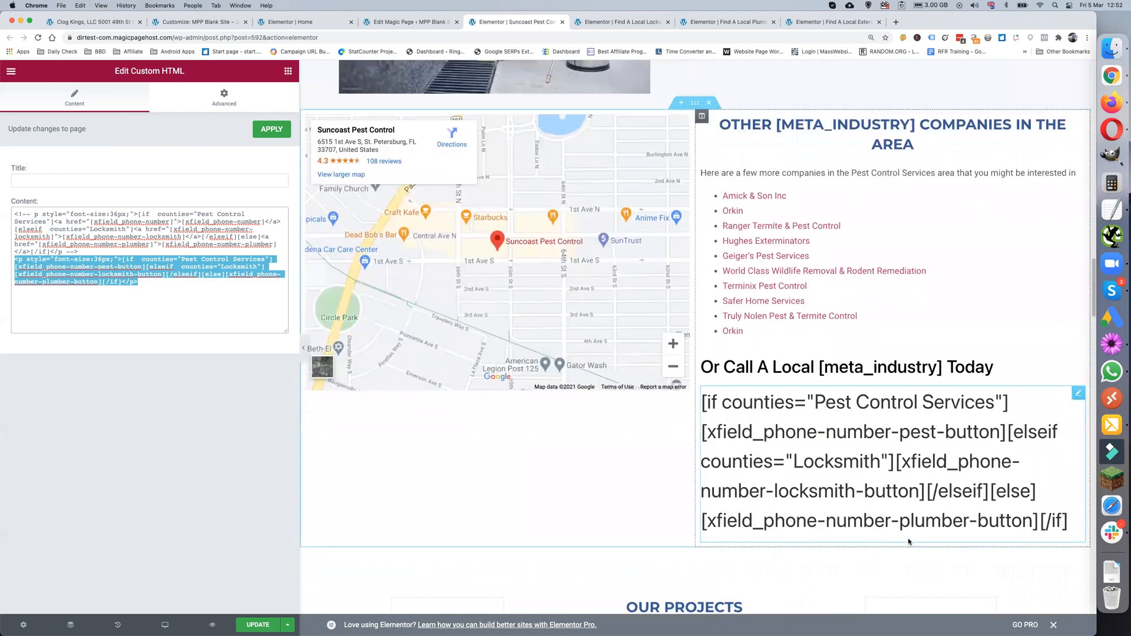
scroll(907, 538, up, 13)
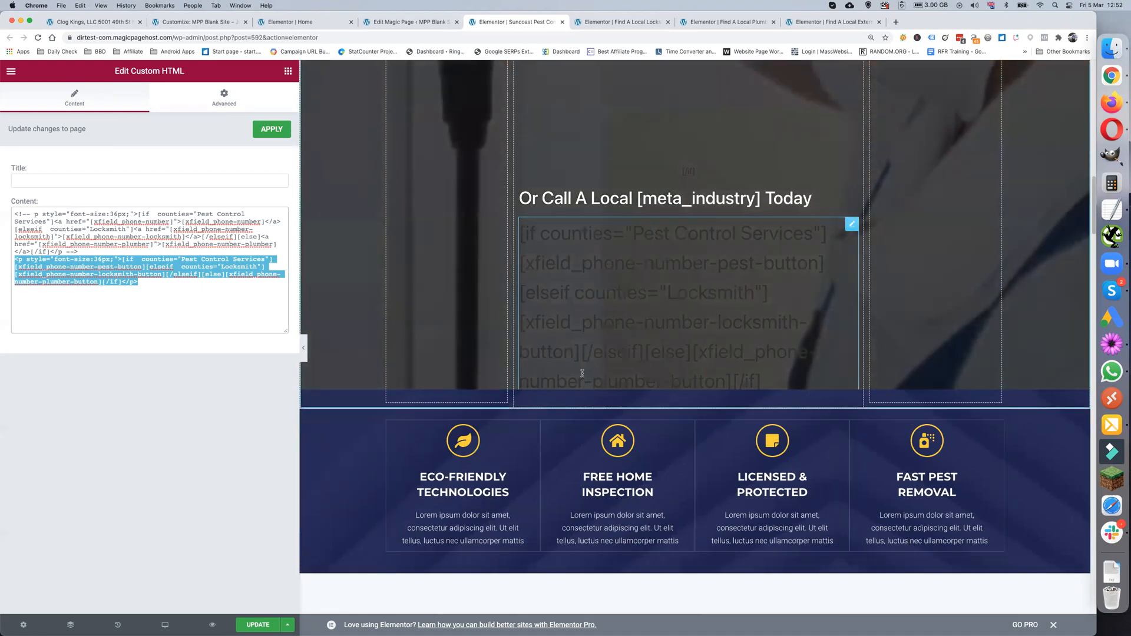
click(400, 23)
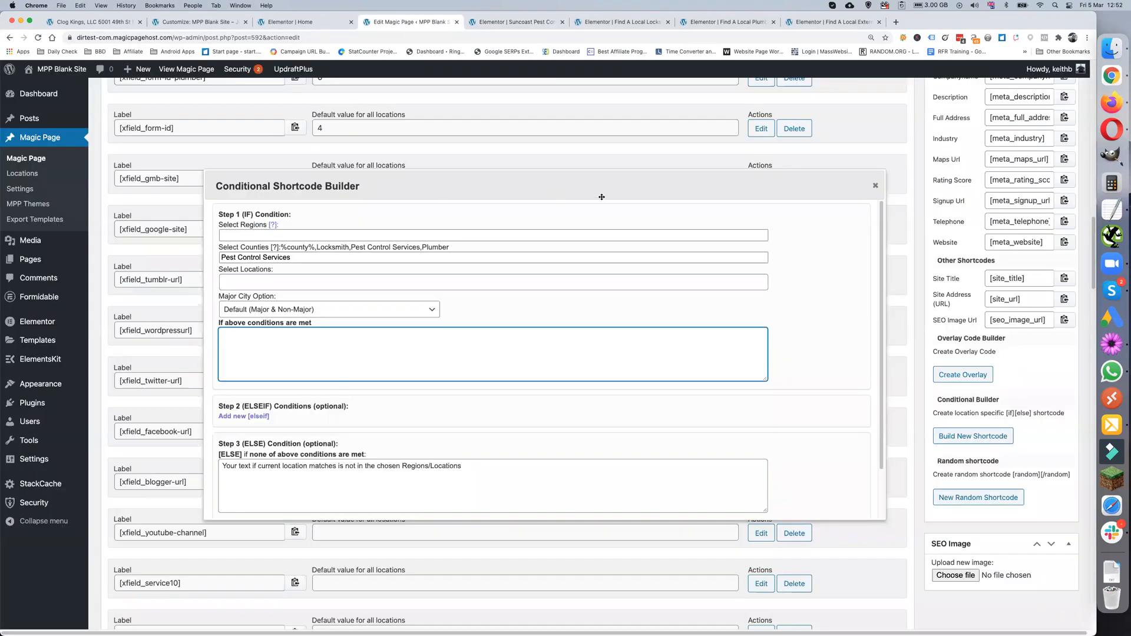
- Close the Conditional Shortcode Builder and check the Clog Kings page and call-button custom CSS
click(876, 188)
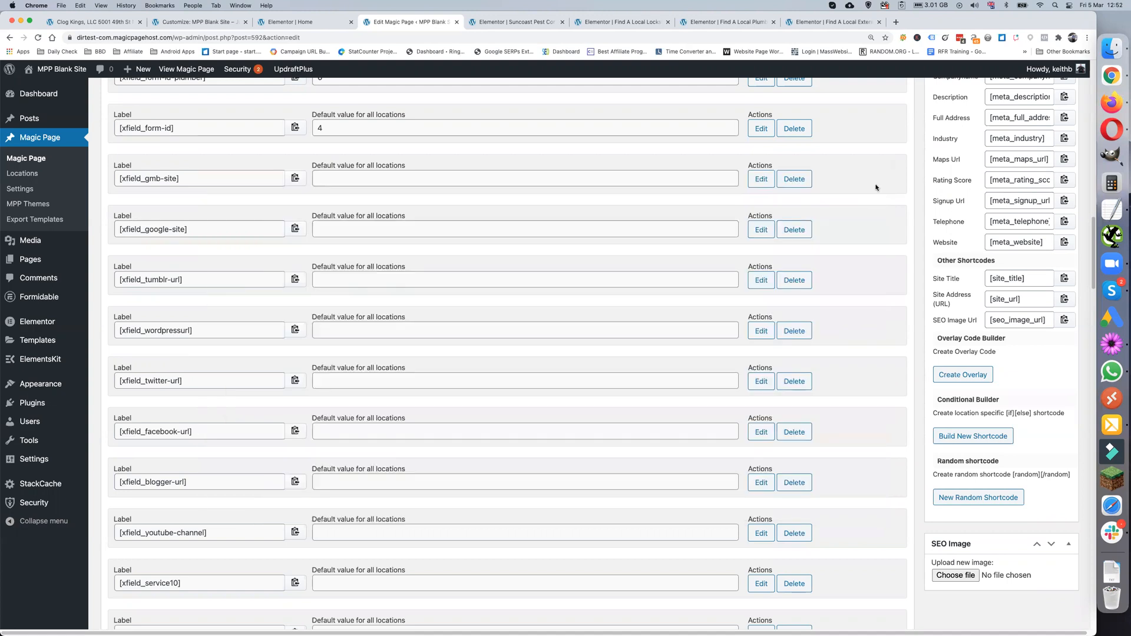
scroll(537, 334, up, 5)
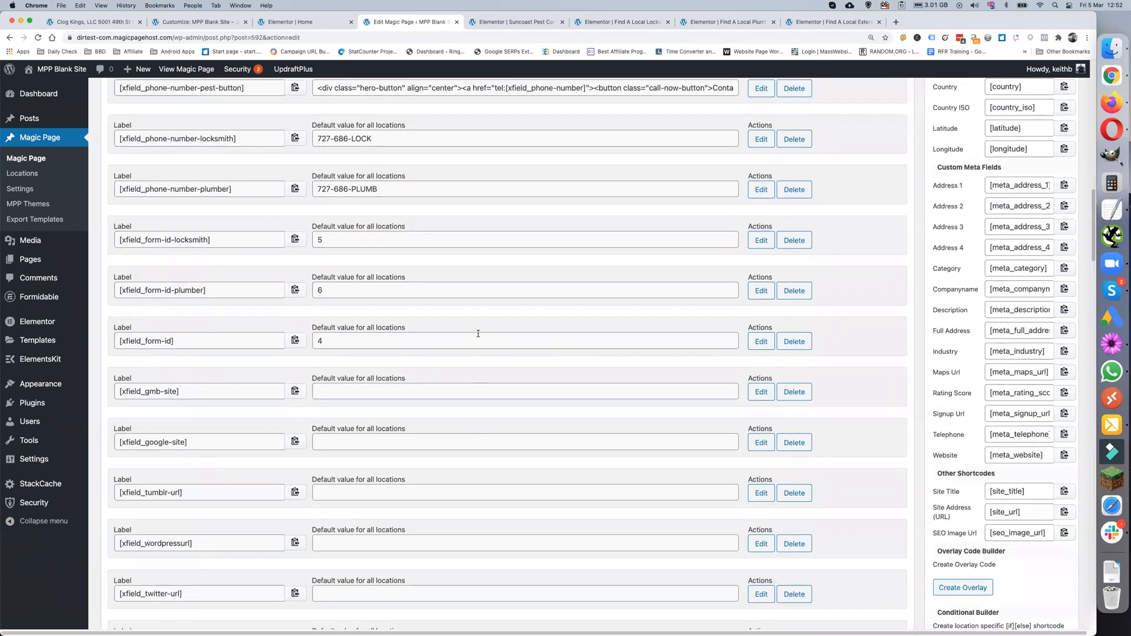
scroll(477, 333, up, 8)
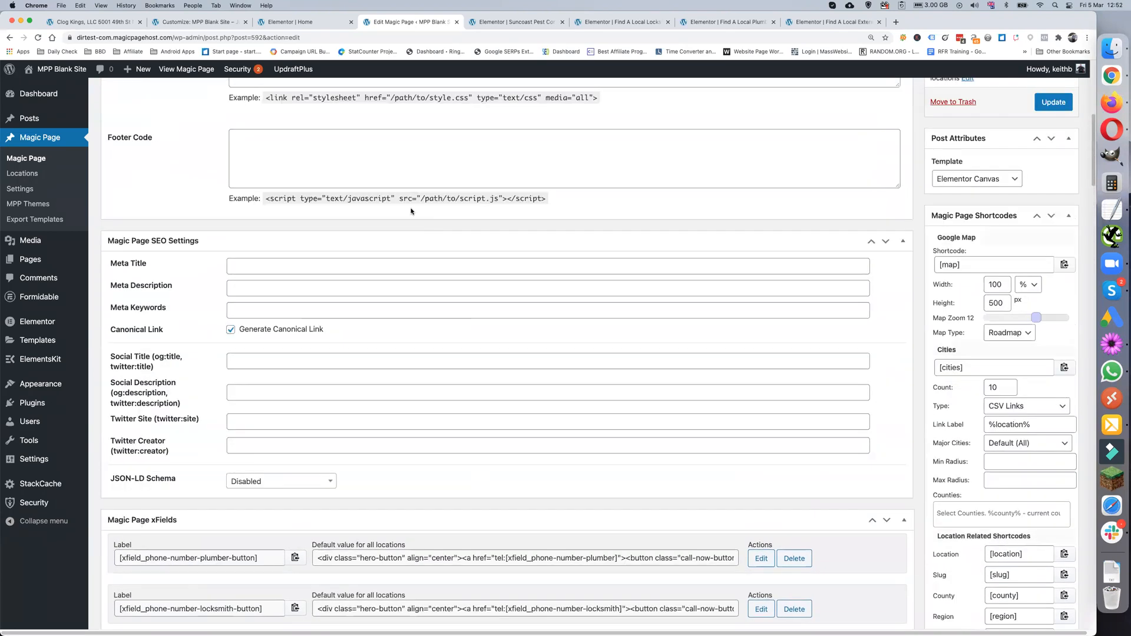
click(95, 22)
click(183, 24)
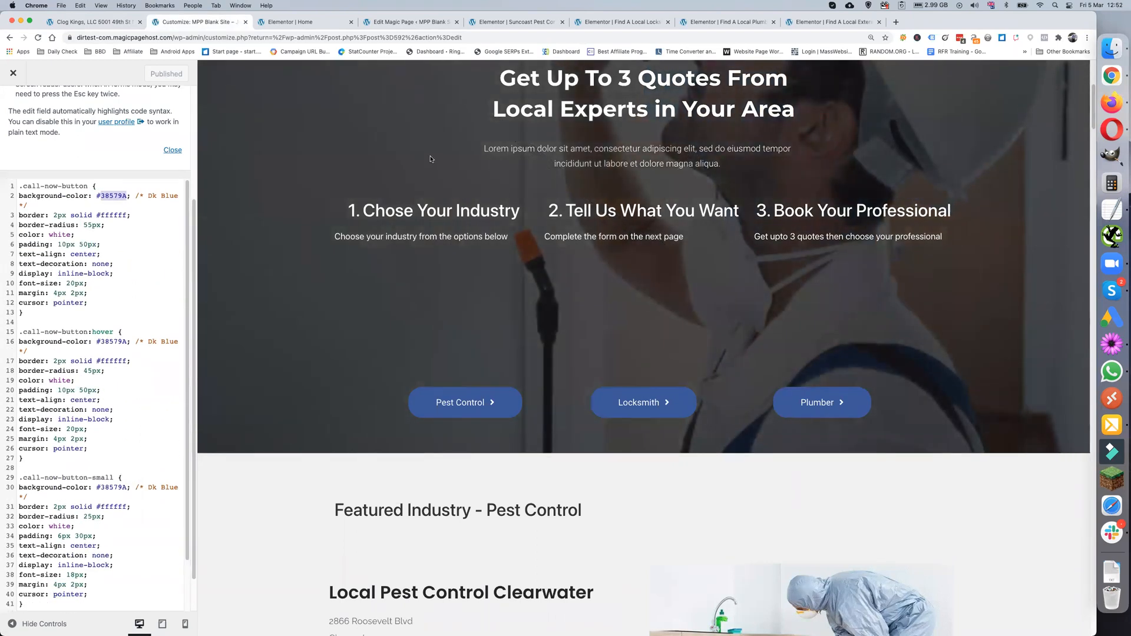
click(393, 23)
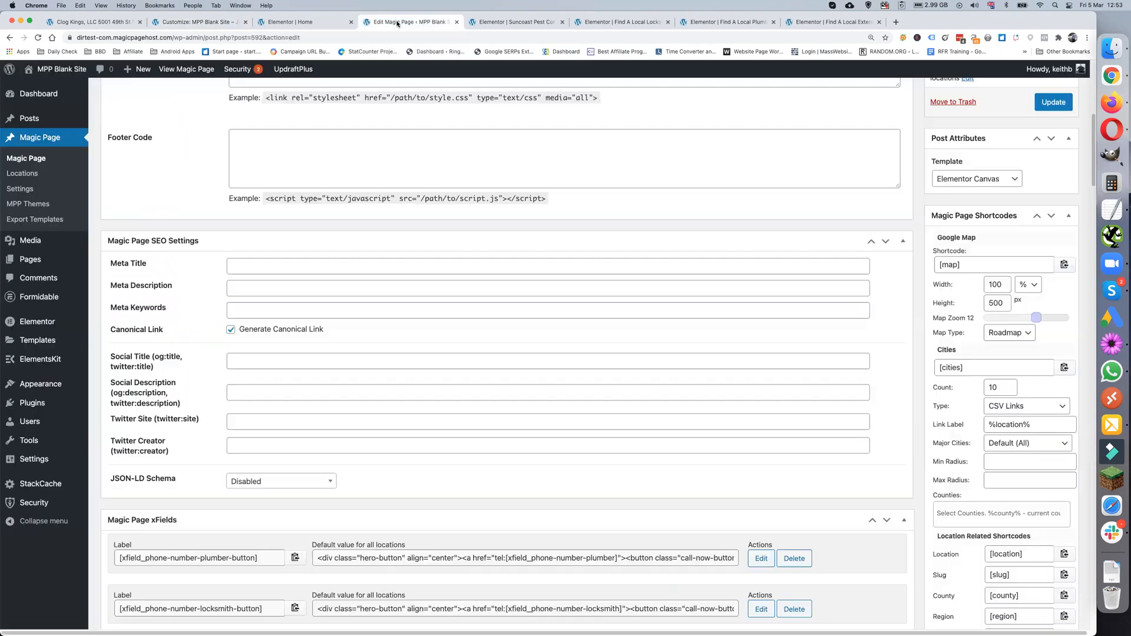
click(493, 21)
click(406, 22)
- Review the xFields for call-button HTML, phone numbers and form IDs 5, 6 and 4
scroll(517, 385, down, 5)
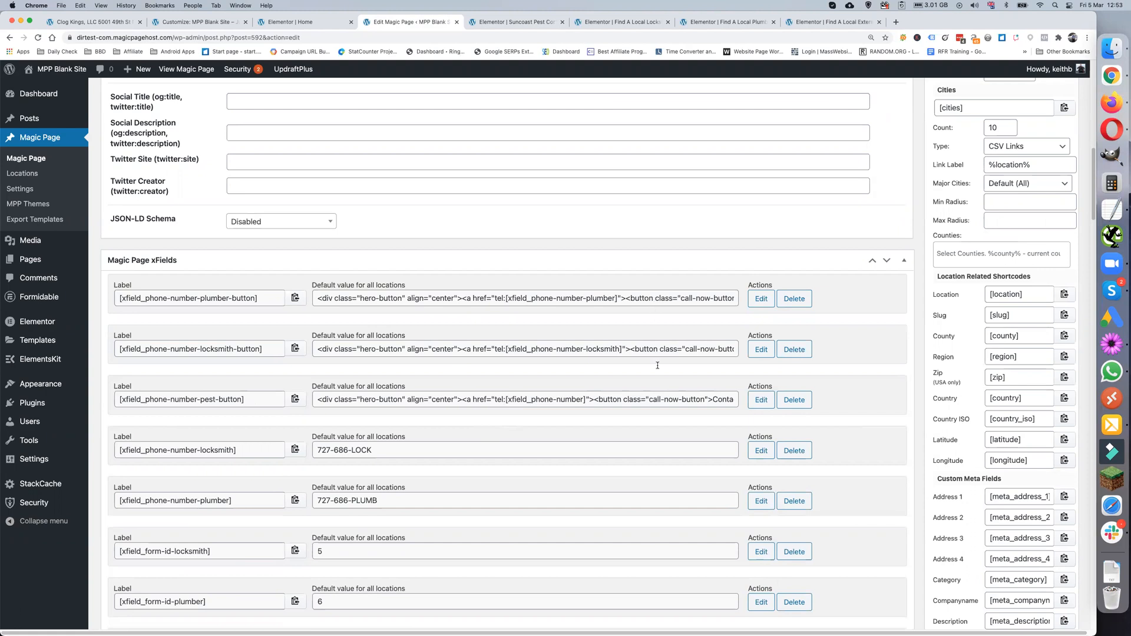
scroll(657, 365, down, 6)
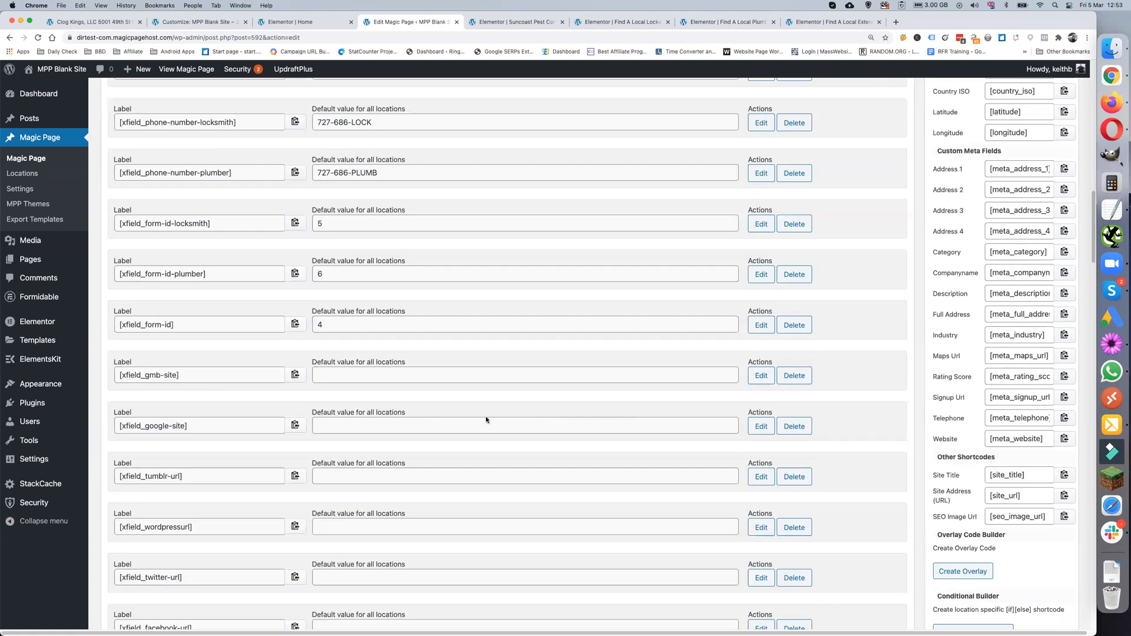
scroll(486, 416, down, 8)
scroll(485, 415, up, 10)
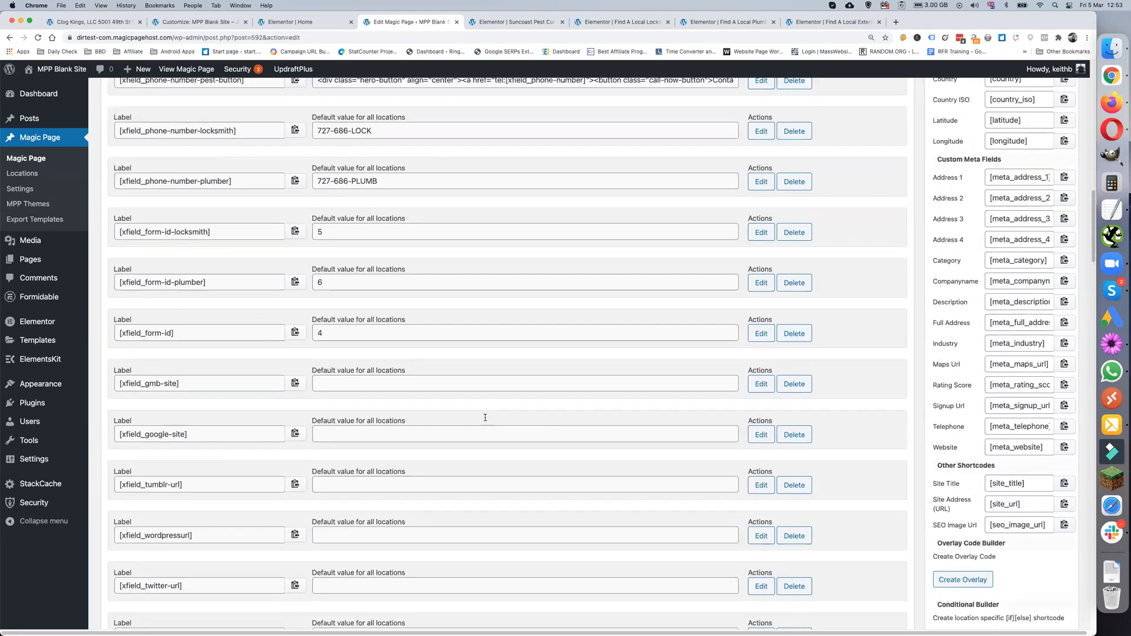
scroll(486, 418, up, 7)
scroll(834, 465, down, 6)
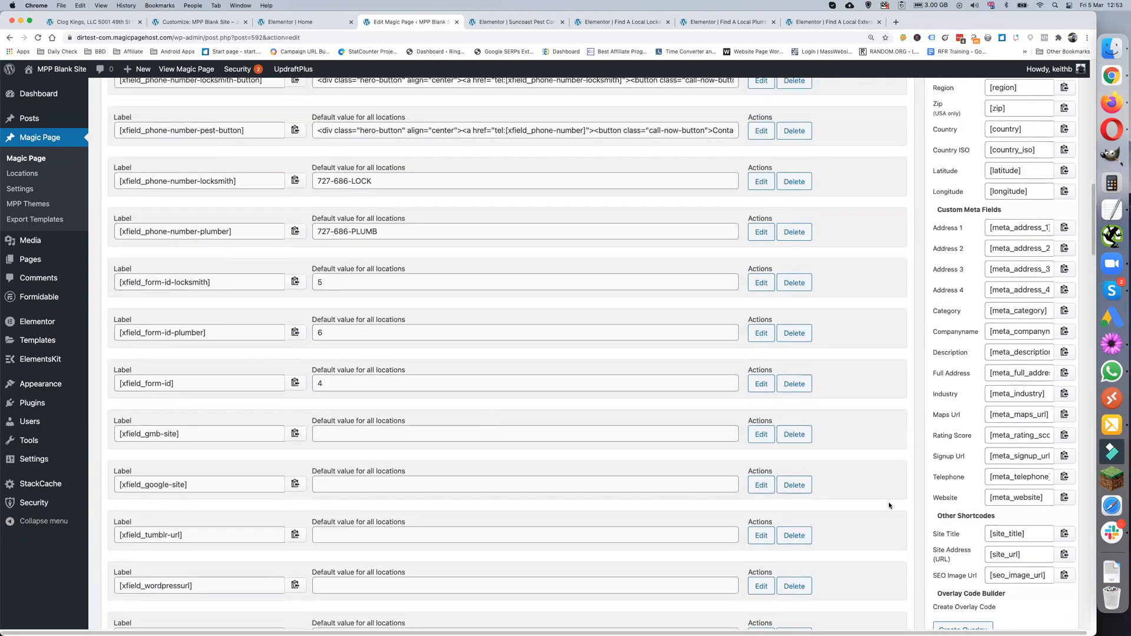
scroll(628, 504, up, 20)
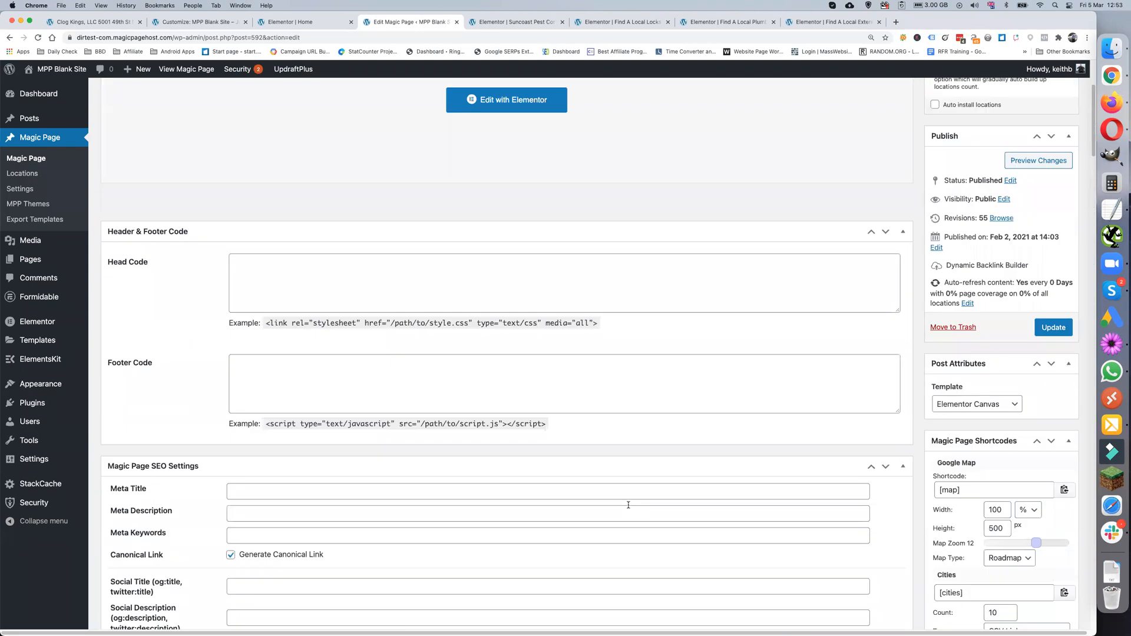
scroll(628, 505, up, 3)
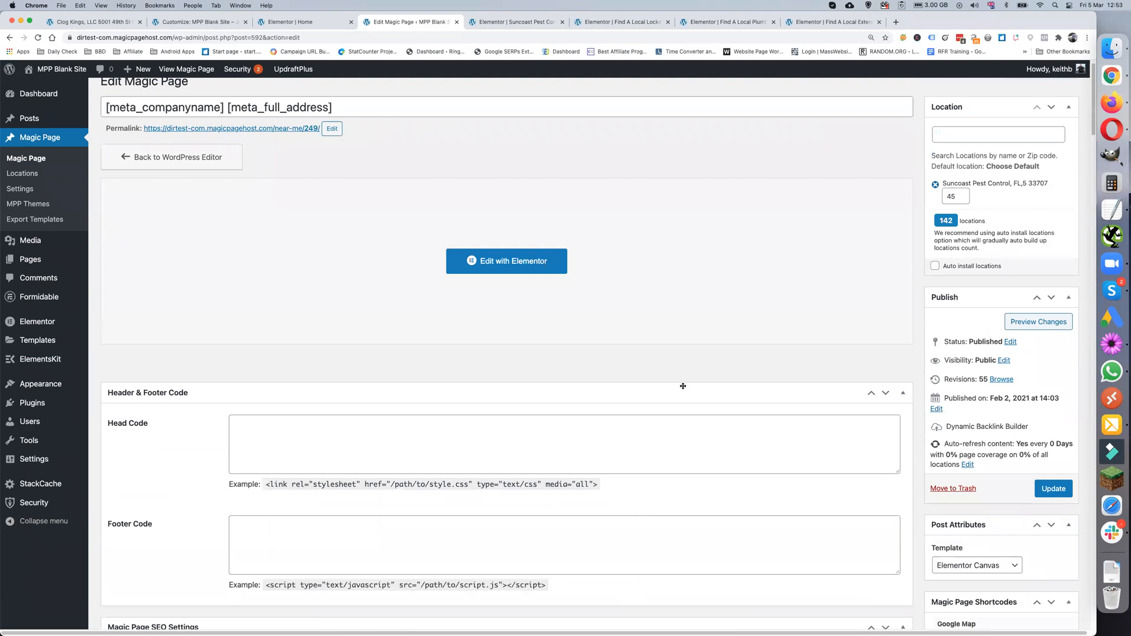